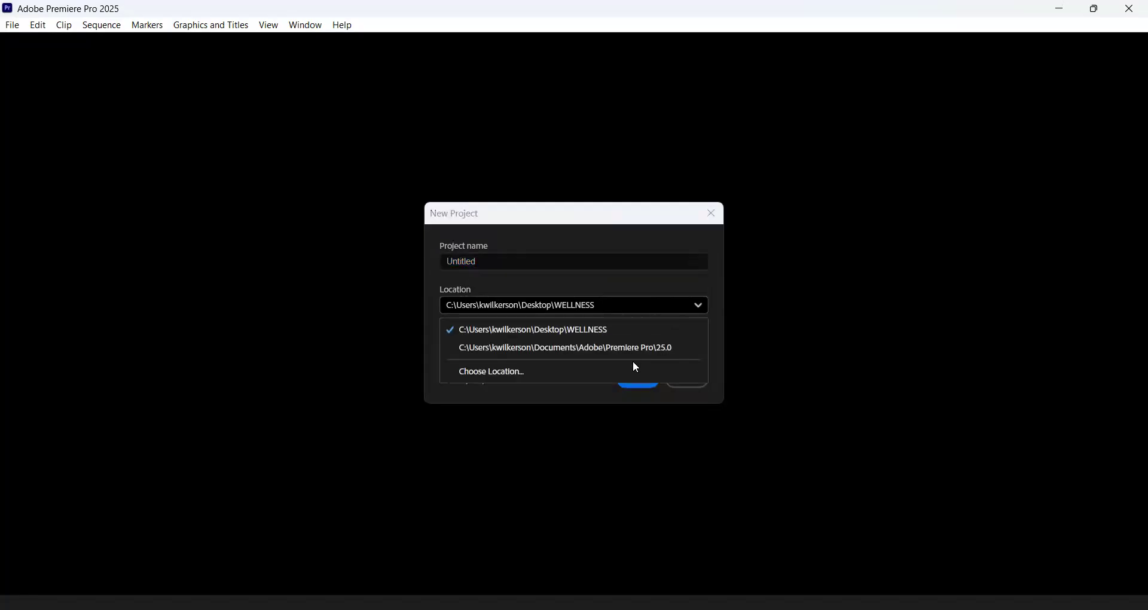
- Set the new project's save location to the multicam folder on the Desktop
click(514, 376)
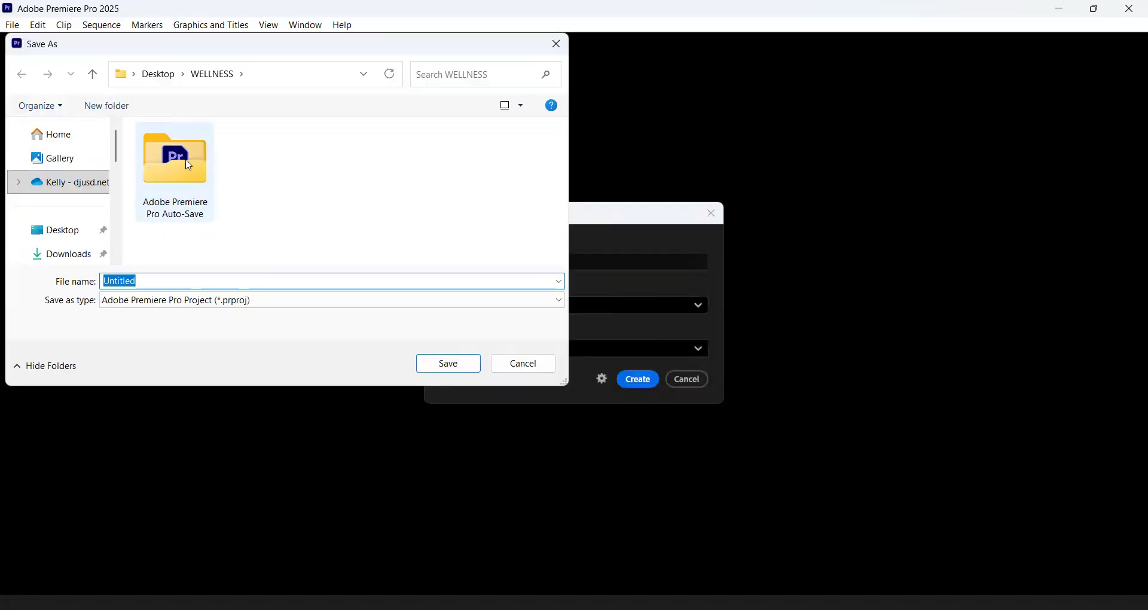
click(156, 76)
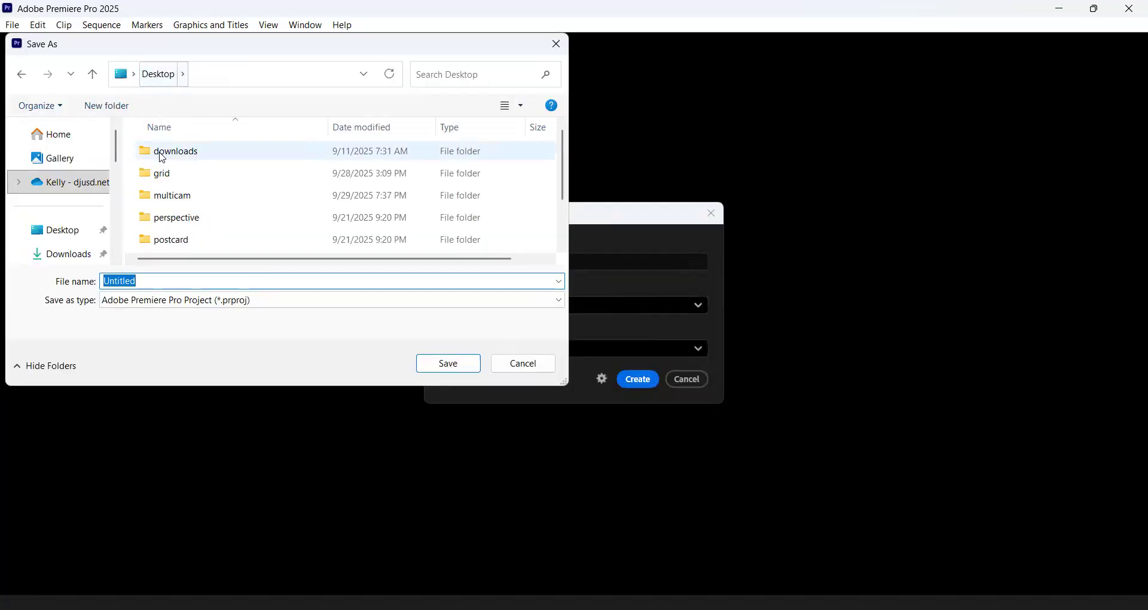
click(171, 198)
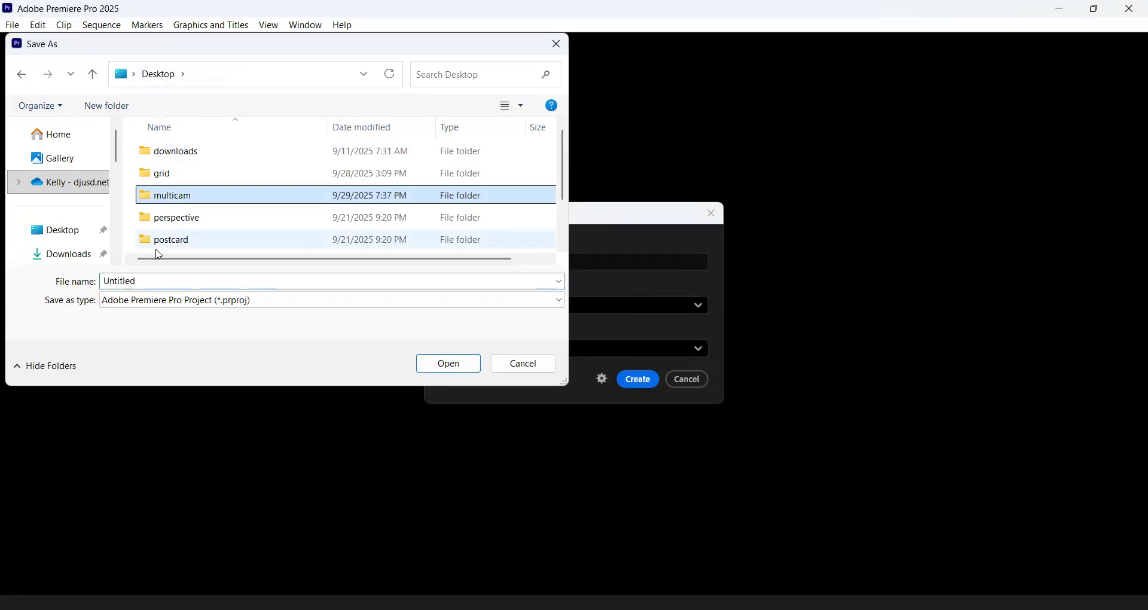
double_click(193, 203)
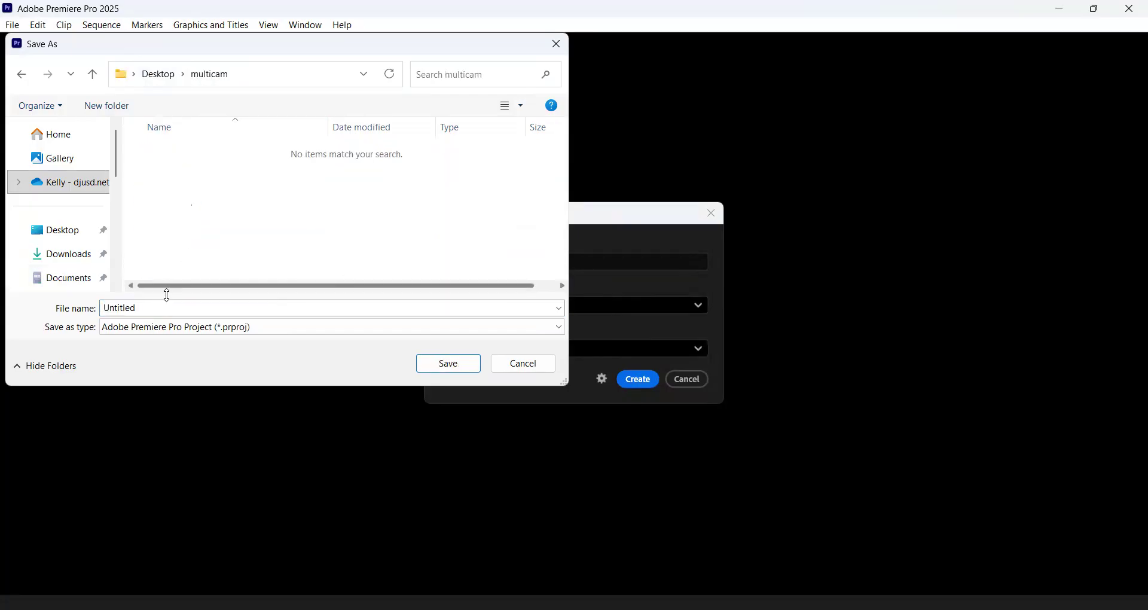
- Name the project with the editor's surname and initial followed by "_multicam", create it and skip the media import
double_click(161, 306)
text(wilkersonk_multicam)
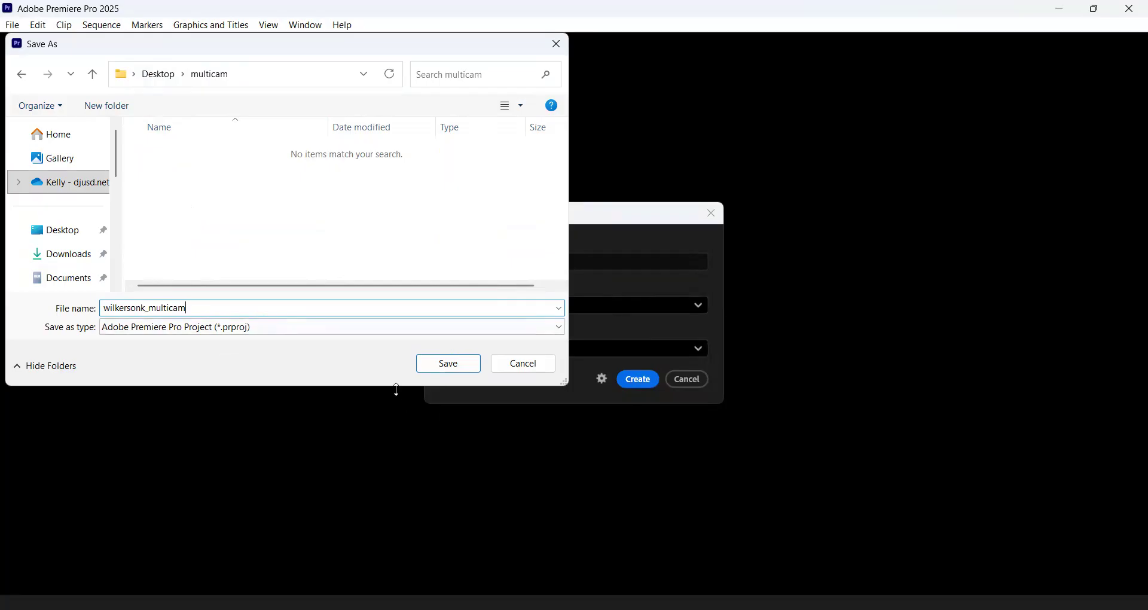
click(448, 369)
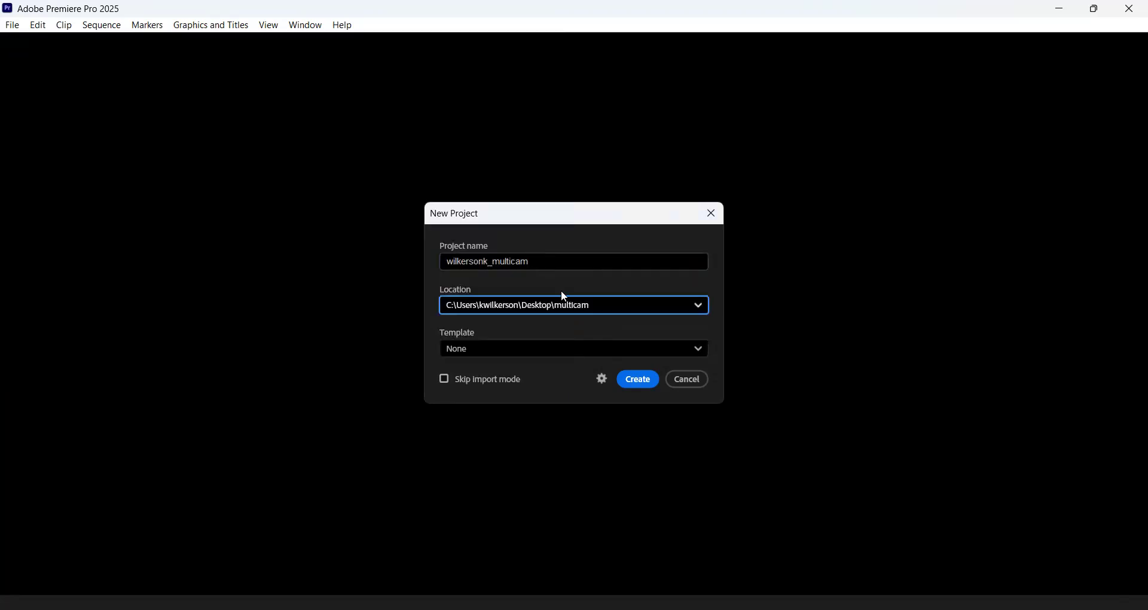
click(639, 378)
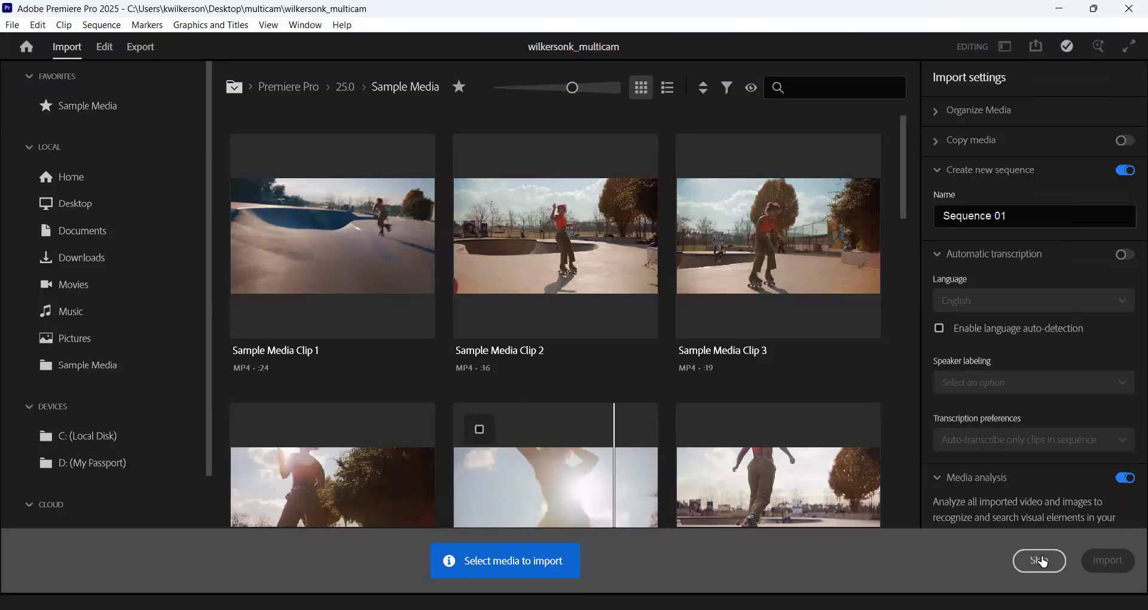
click(1040, 561)
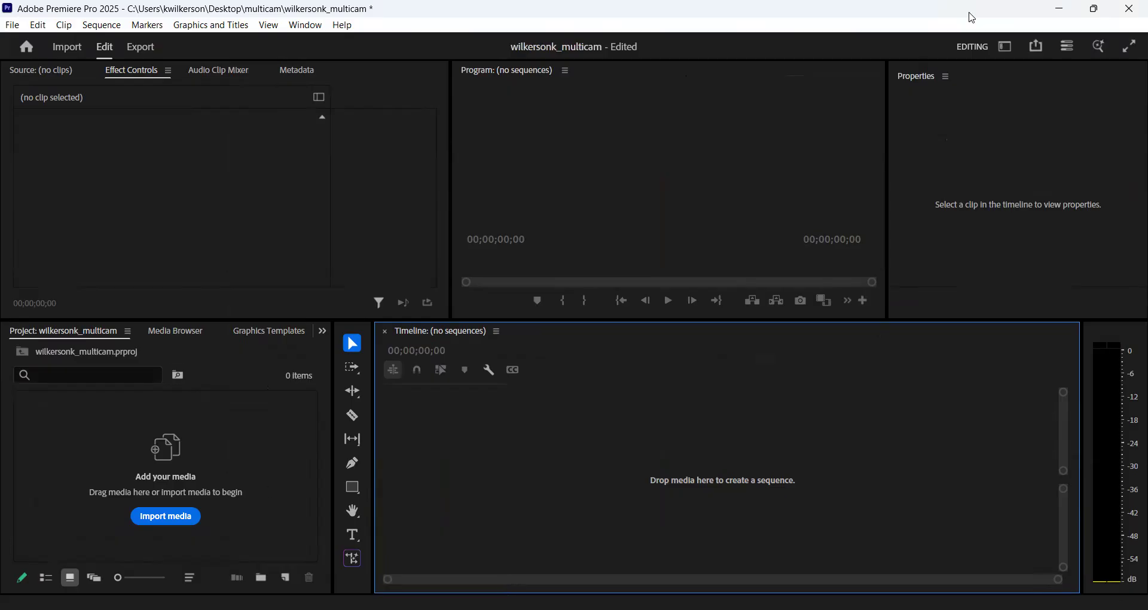
- Reset the Editing workspace to its saved layout
click(1010, 48)
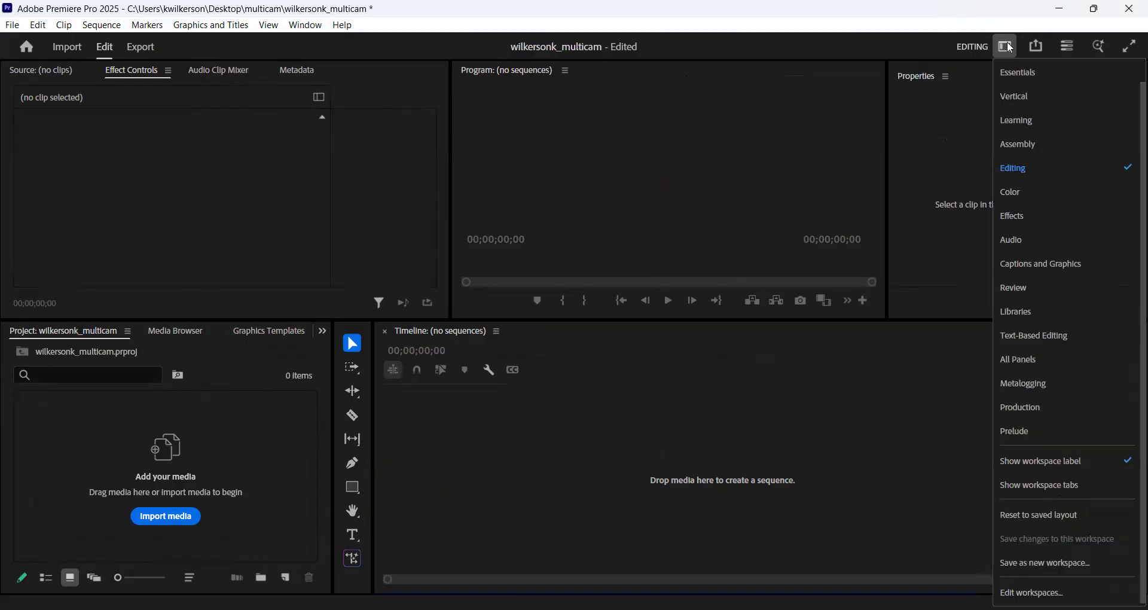
click(909, 43)
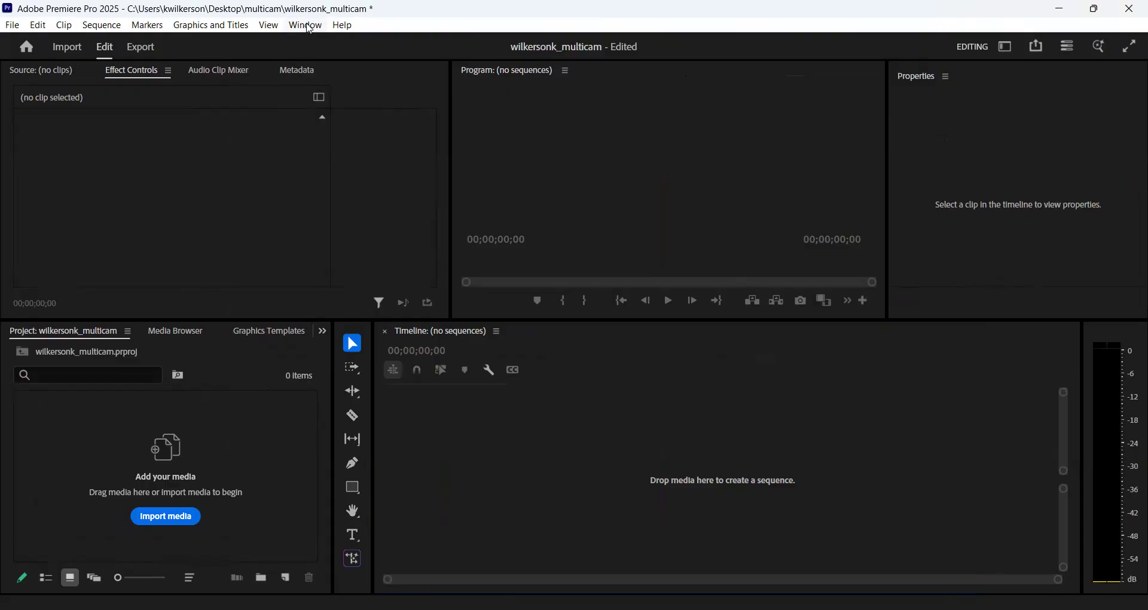
click(309, 27)
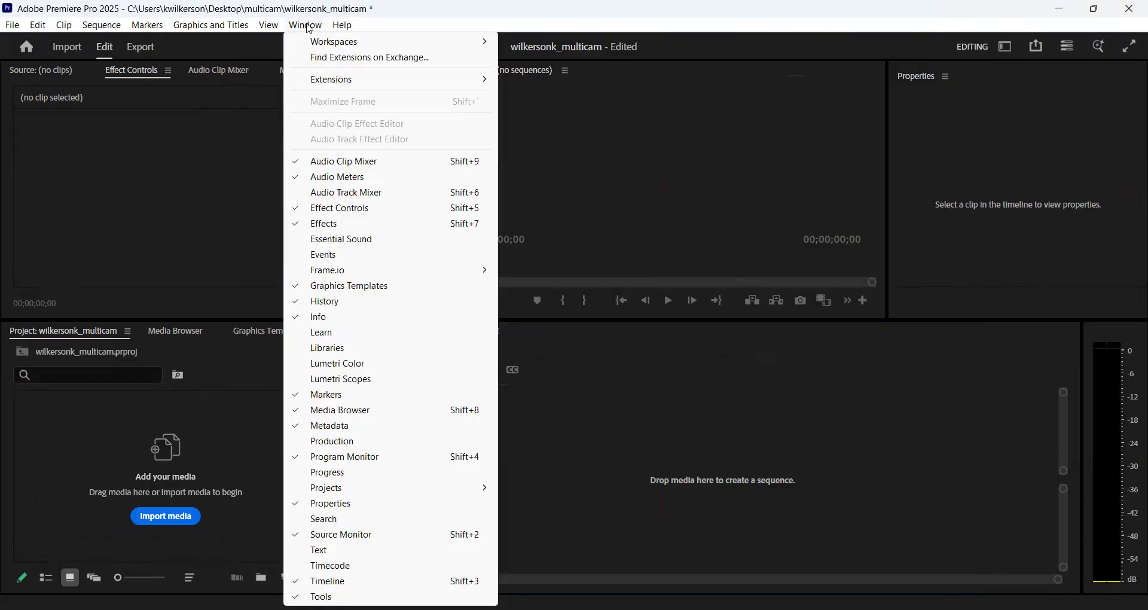
mouse_move(328, 47)
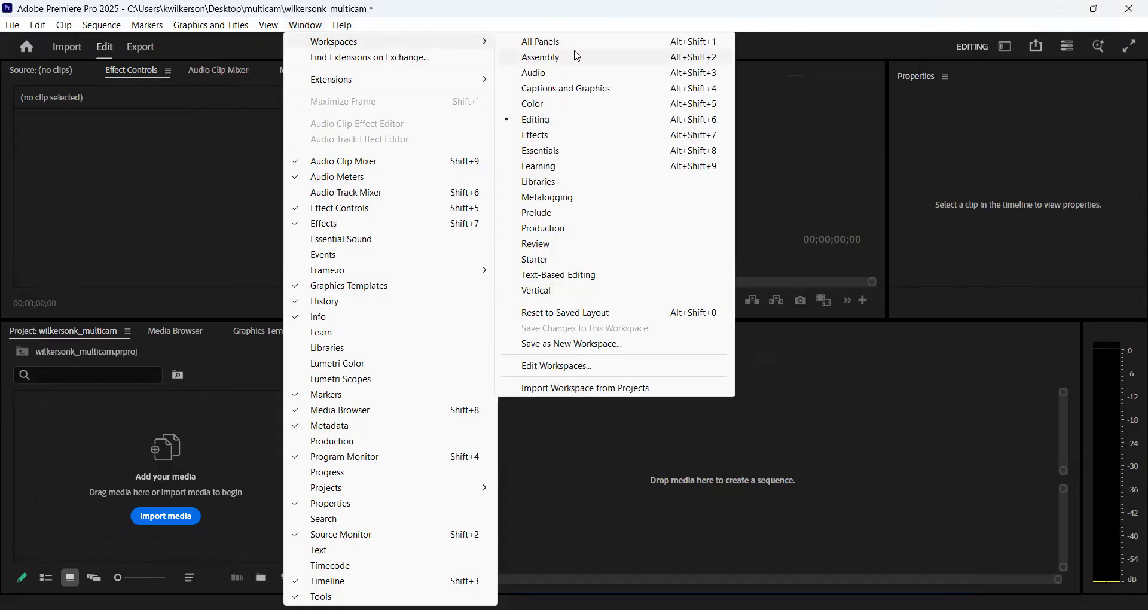
click(602, 313)
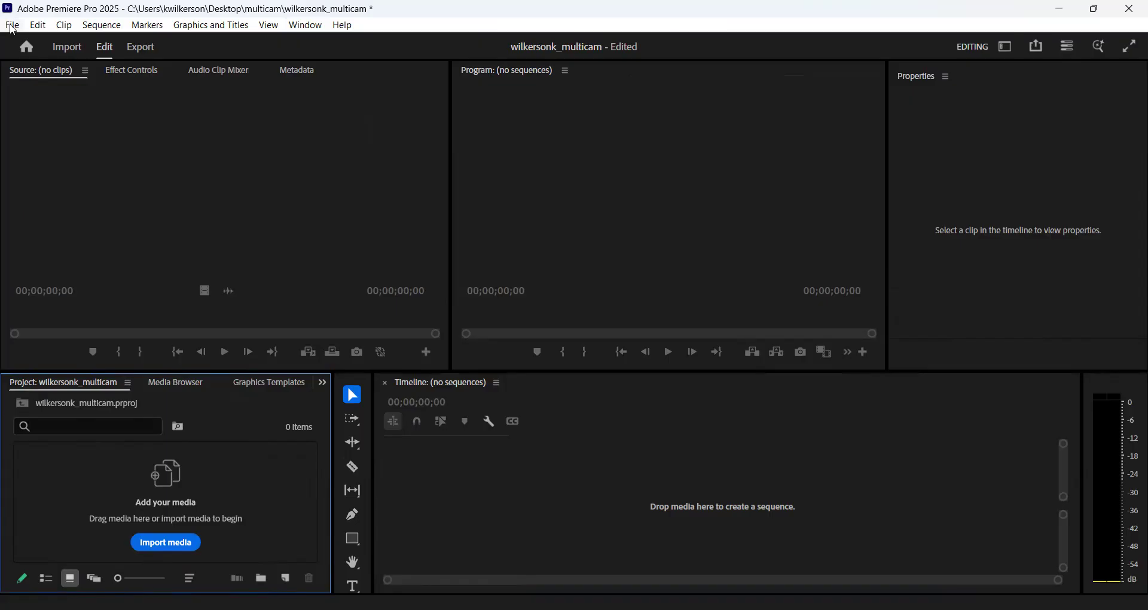
- Import the three video clips from the multicam folder into the project
click(13, 27)
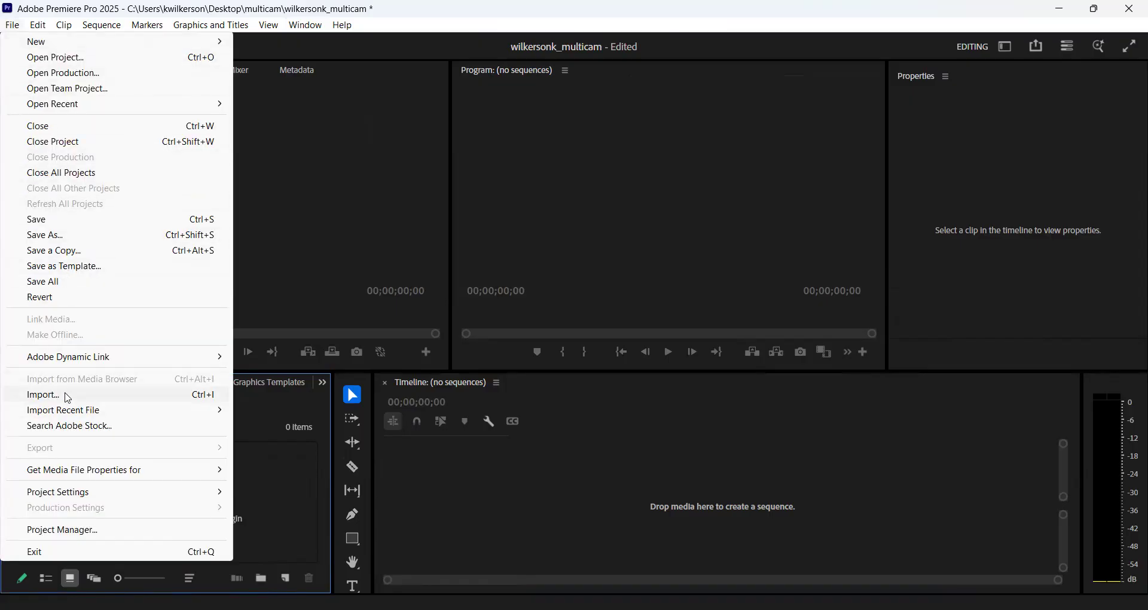
click(302, 213)
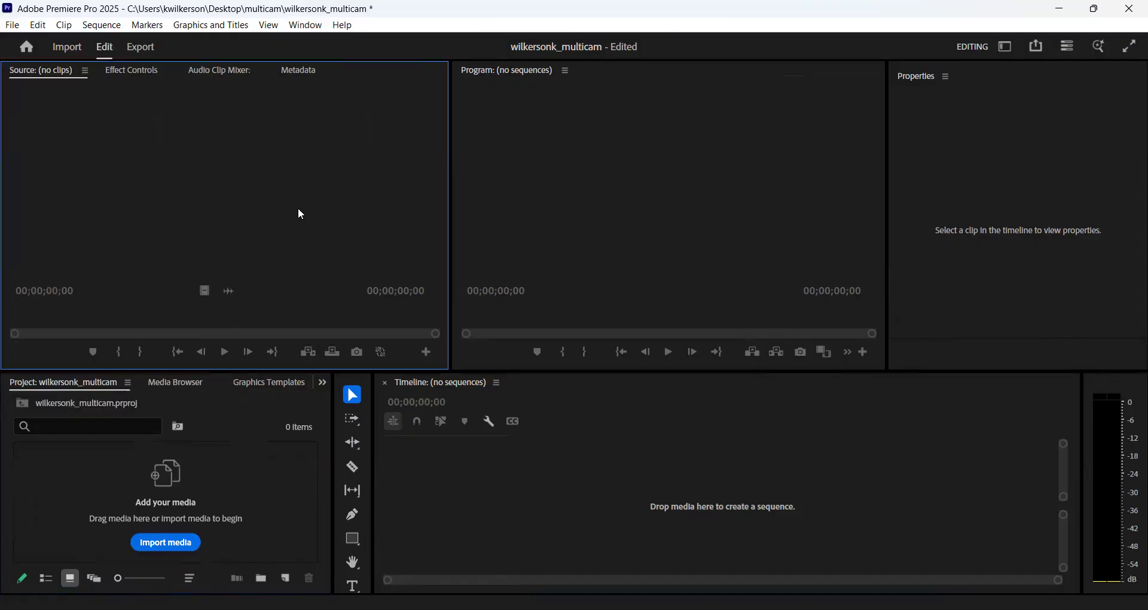
click(287, 476)
double_click(286, 477)
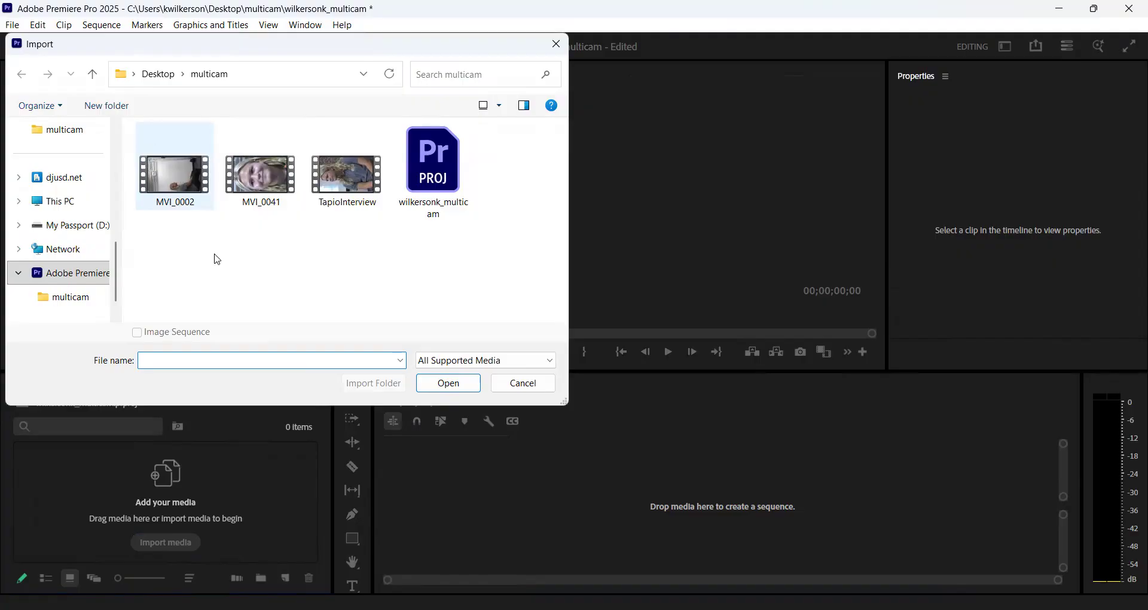
drag(165, 249, 358, 169)
click(454, 387)
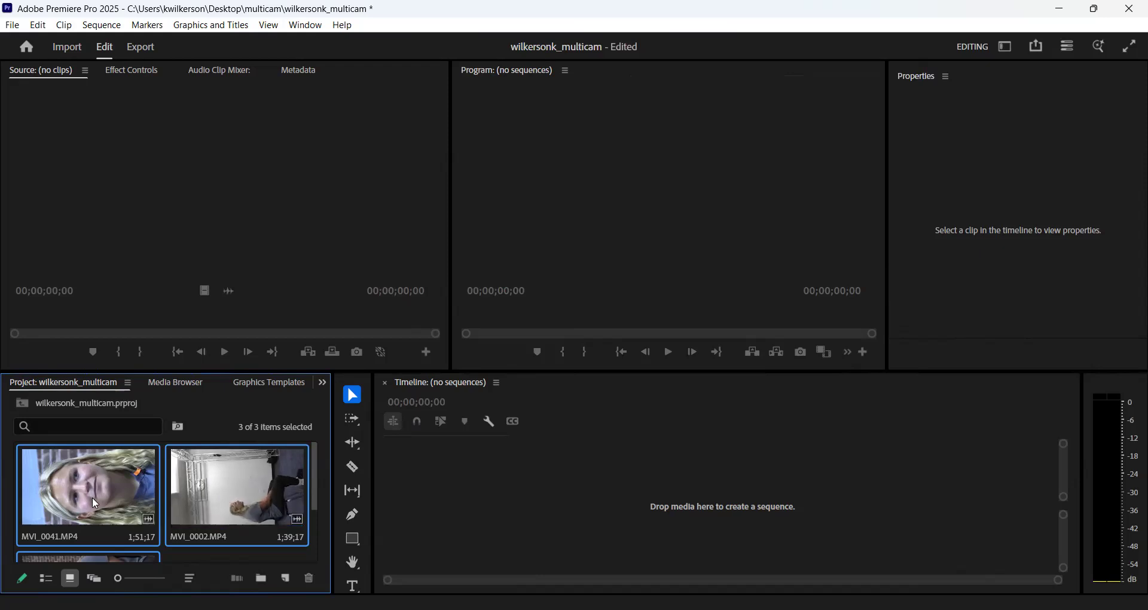
- Open MVI_0041.MP4 in the Source monitor, return the playhead to the clip's start and display its audio waveform
click(120, 494)
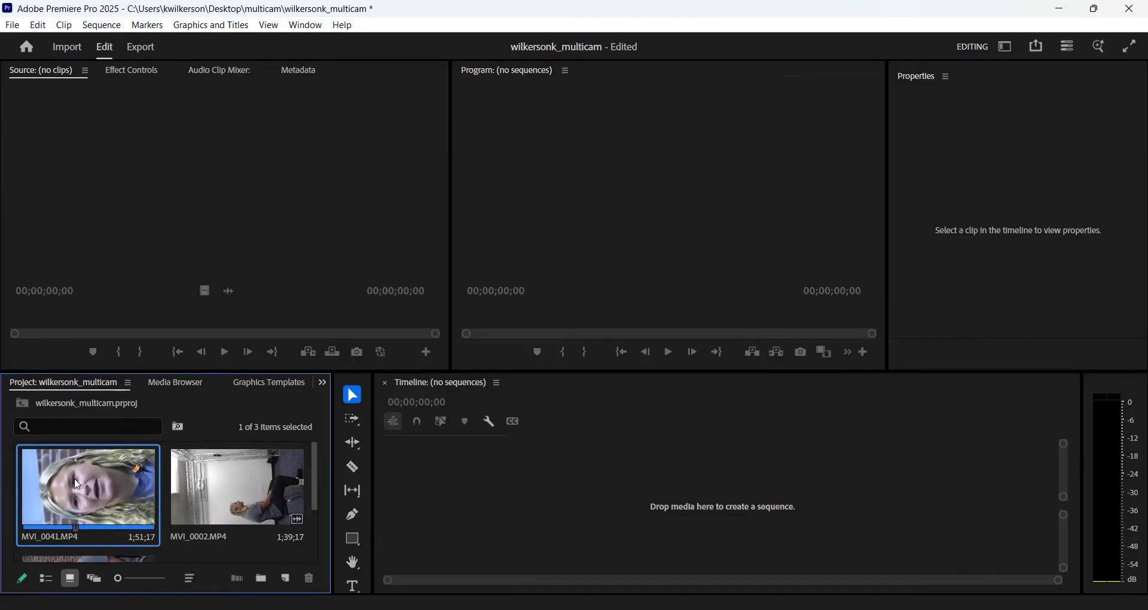
double_click(77, 485)
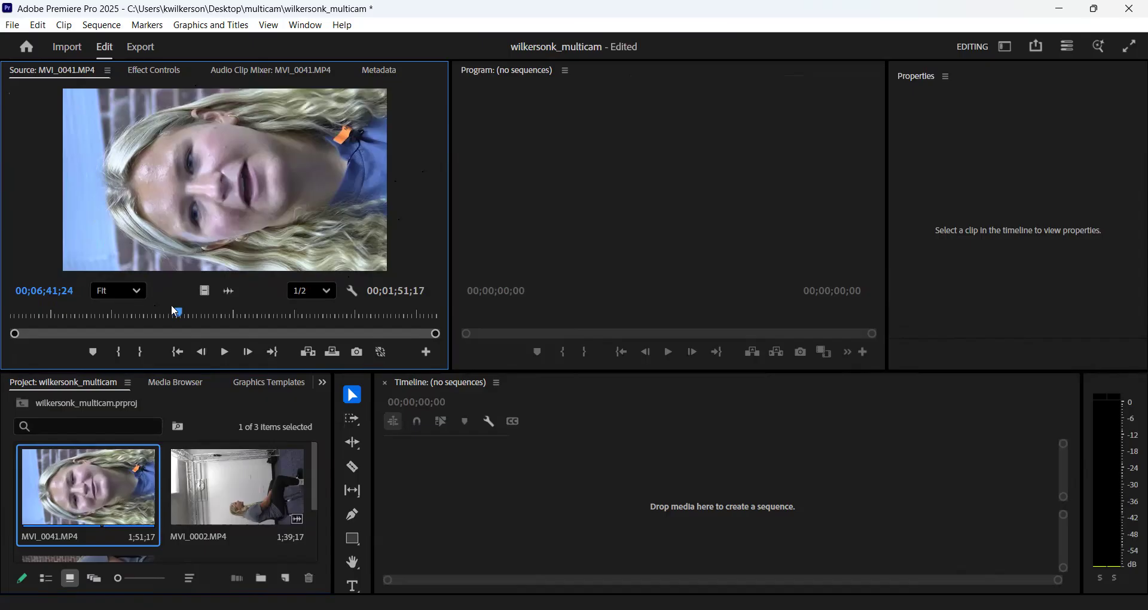
drag(179, 315, 9, 316)
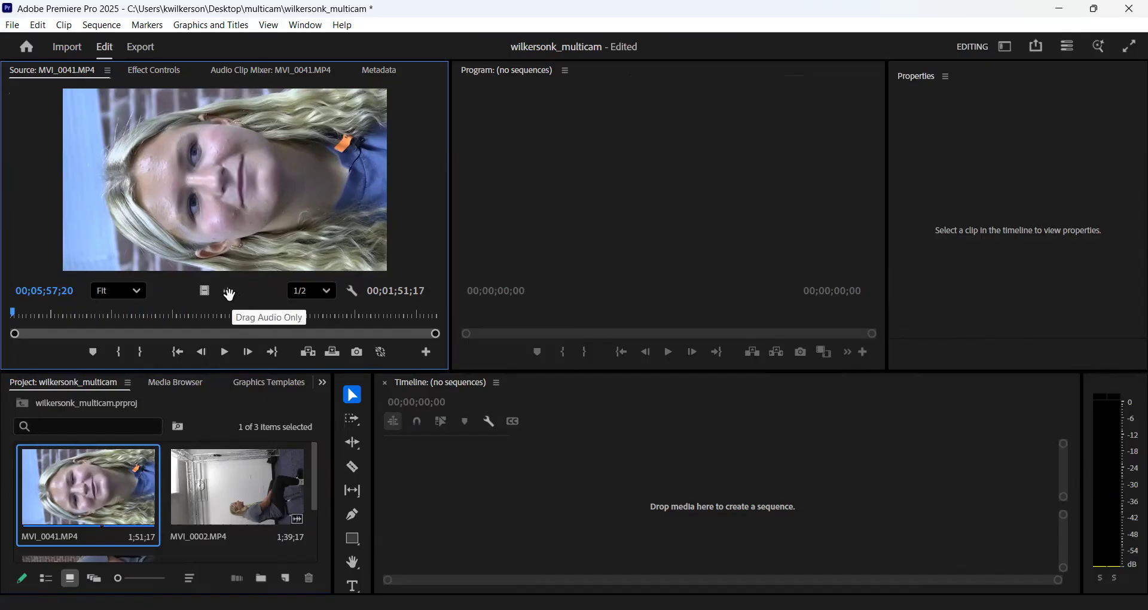
click(229, 293)
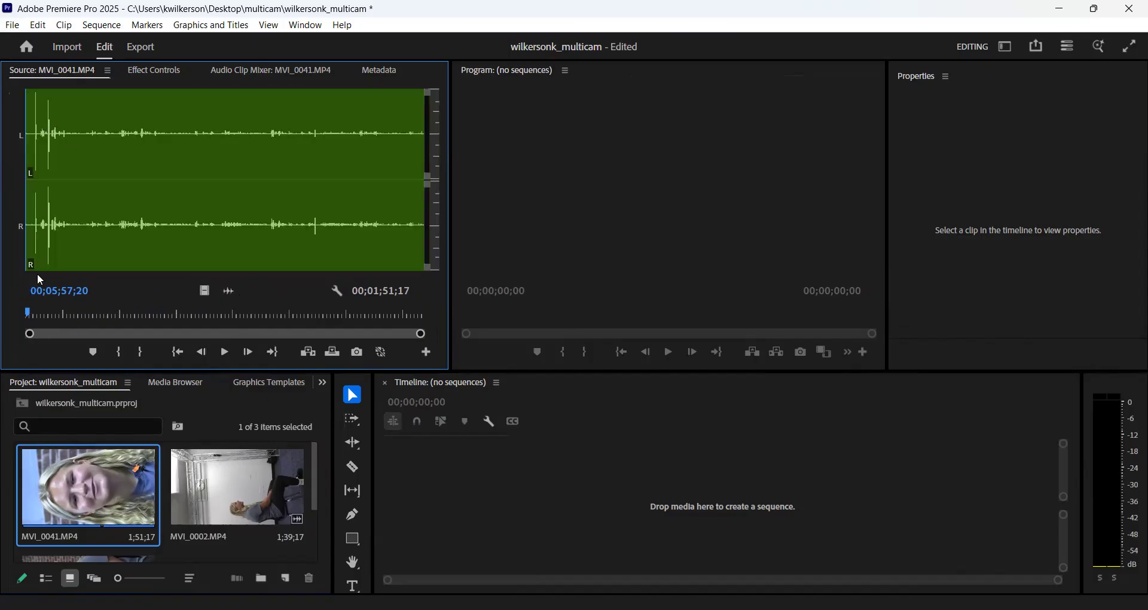
- Play the opening of MVI_0041.MP4 and mark an In point at the second tall waveform spike, at 00;06;04;11
drag(27, 337, 173, 336)
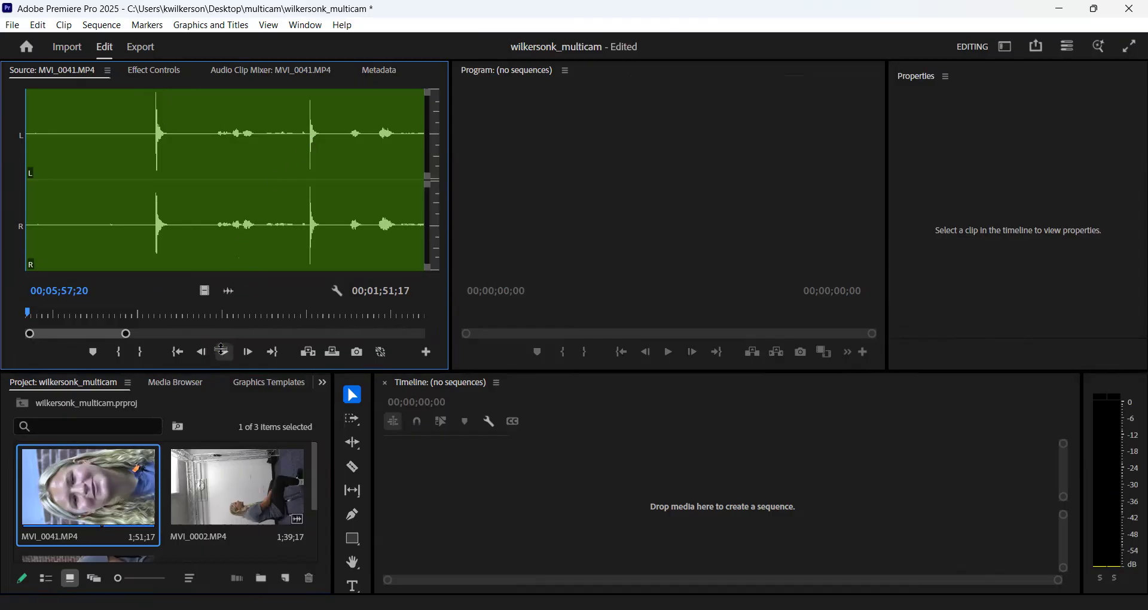
click(222, 351)
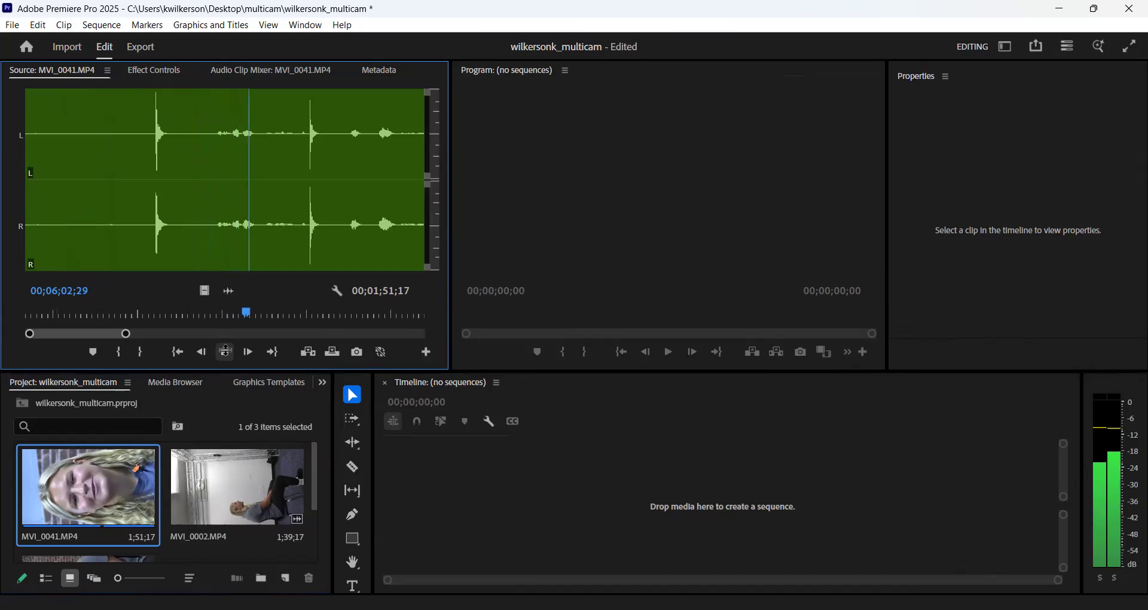
click(225, 351)
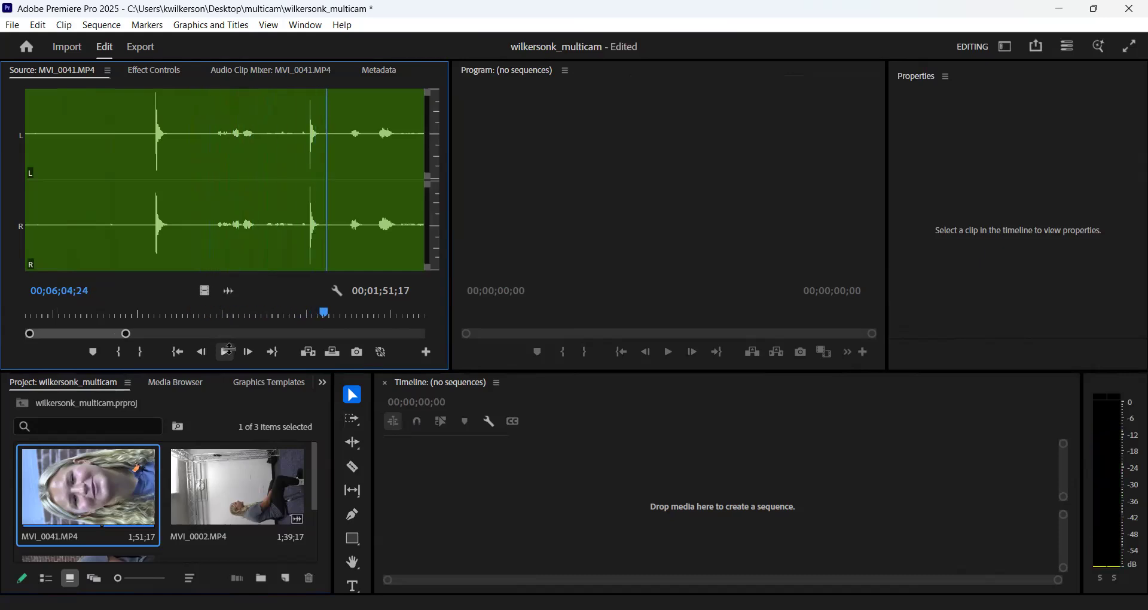
drag(323, 305, 307, 303)
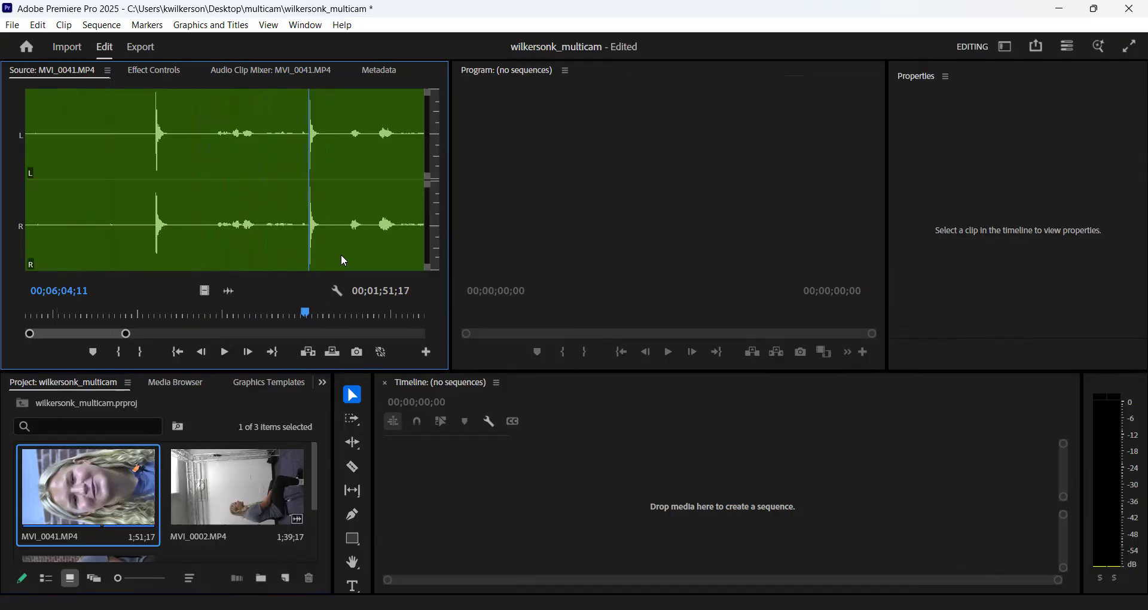
key(i)
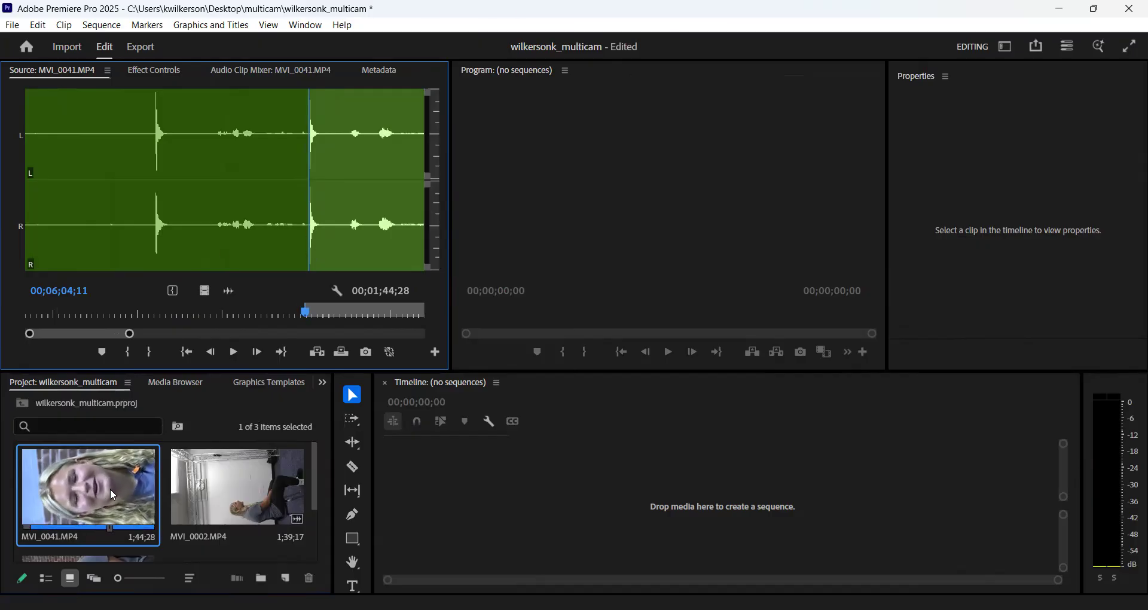
- Create a sequence from the trimmed MVI_0041.MP4 clip and set the clip's rotation to 90° in its Motion settings
drag(113, 495, 441, 504)
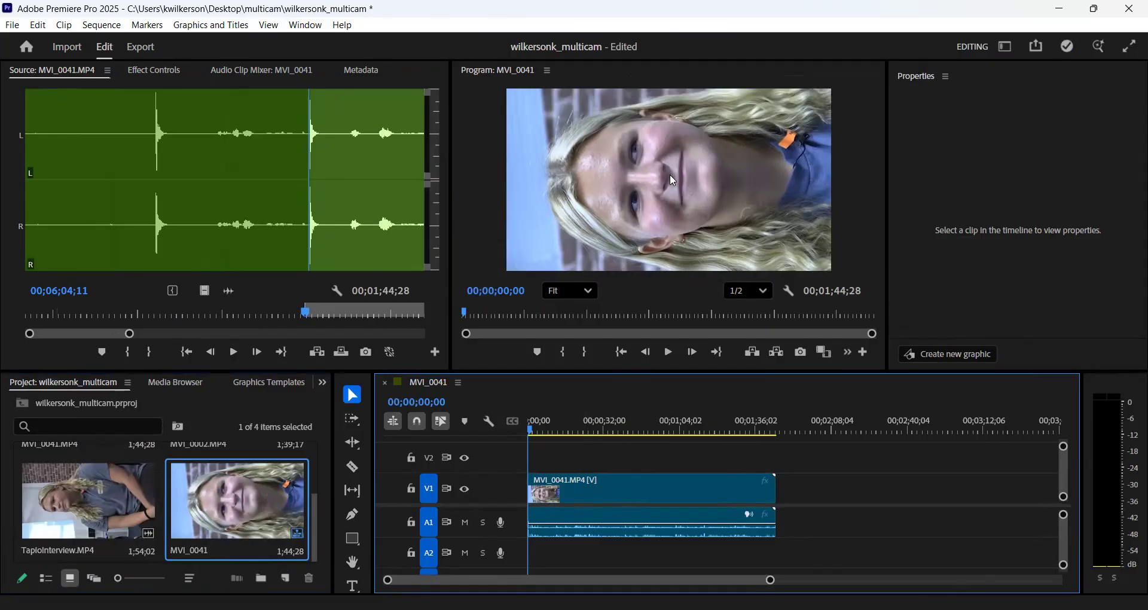
click(569, 492)
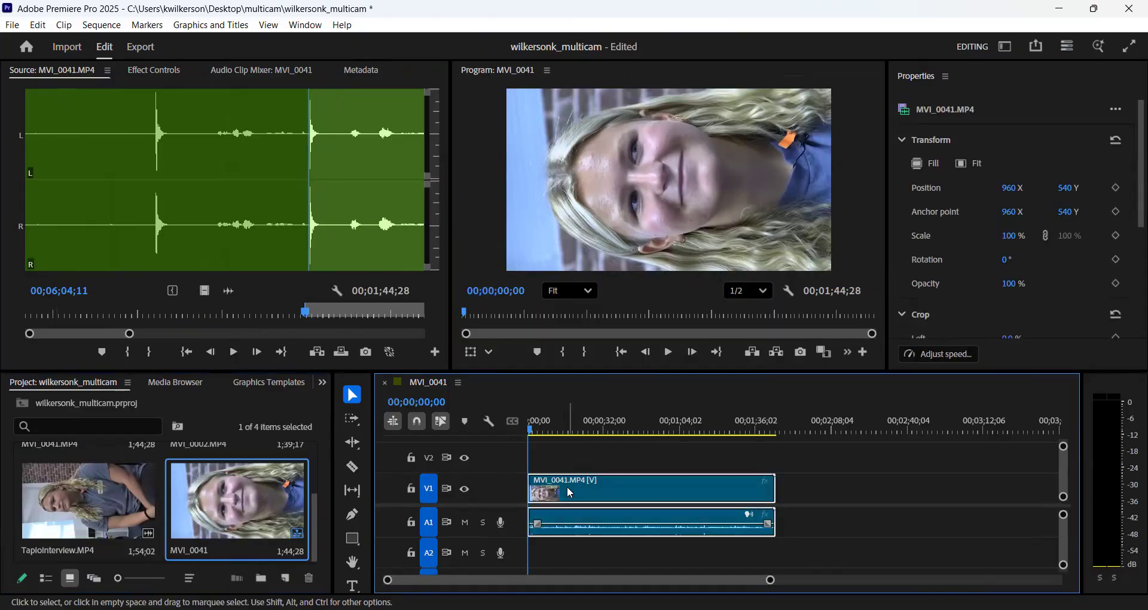
click(154, 71)
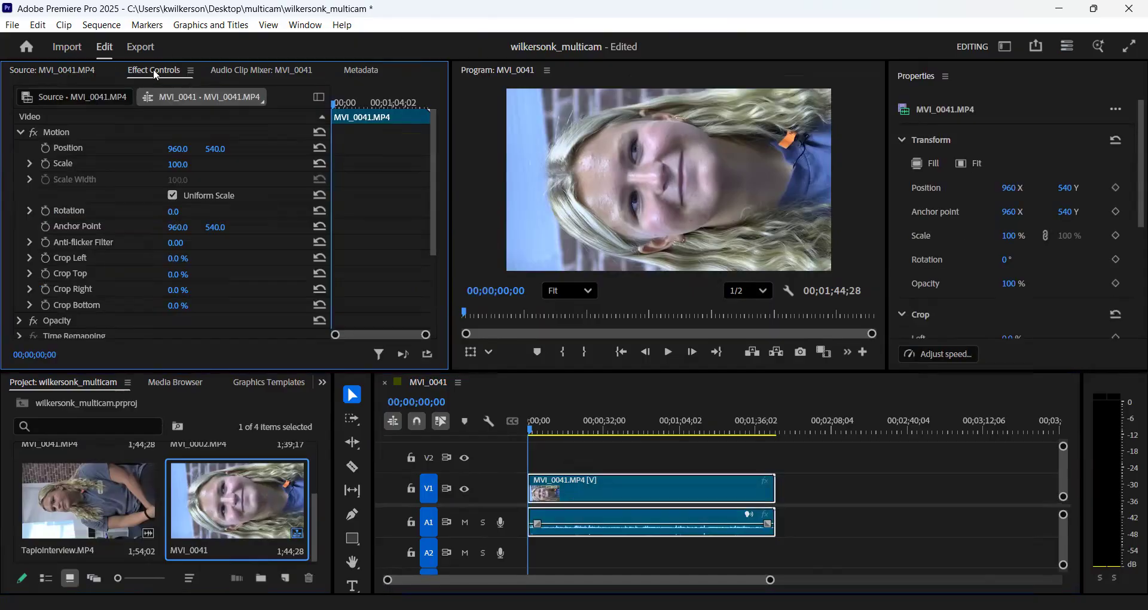
click(183, 209)
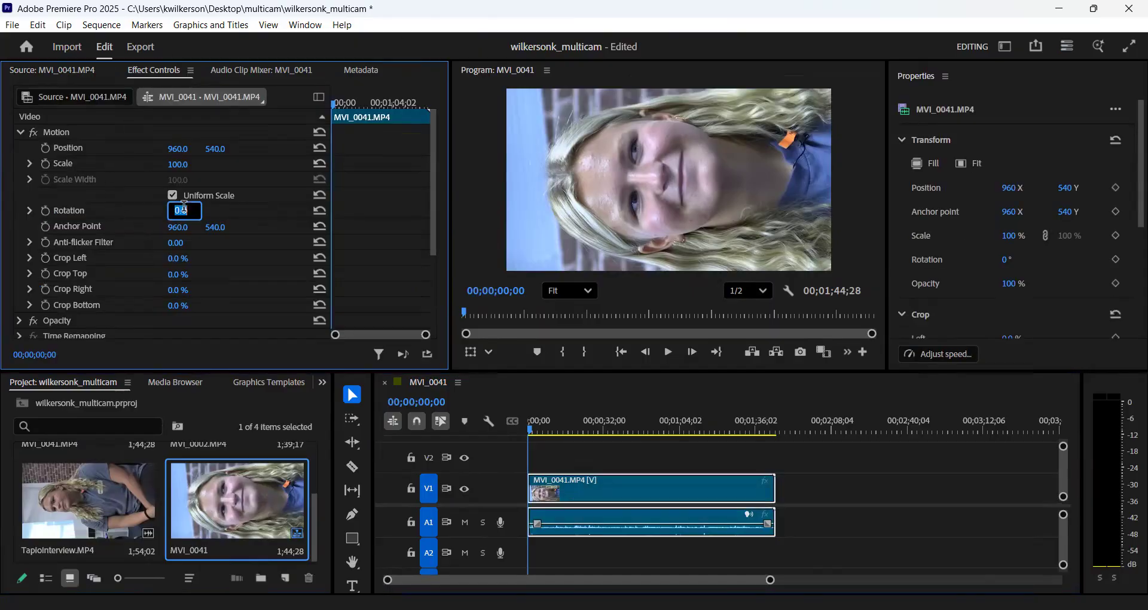
text(90)
key(Return)
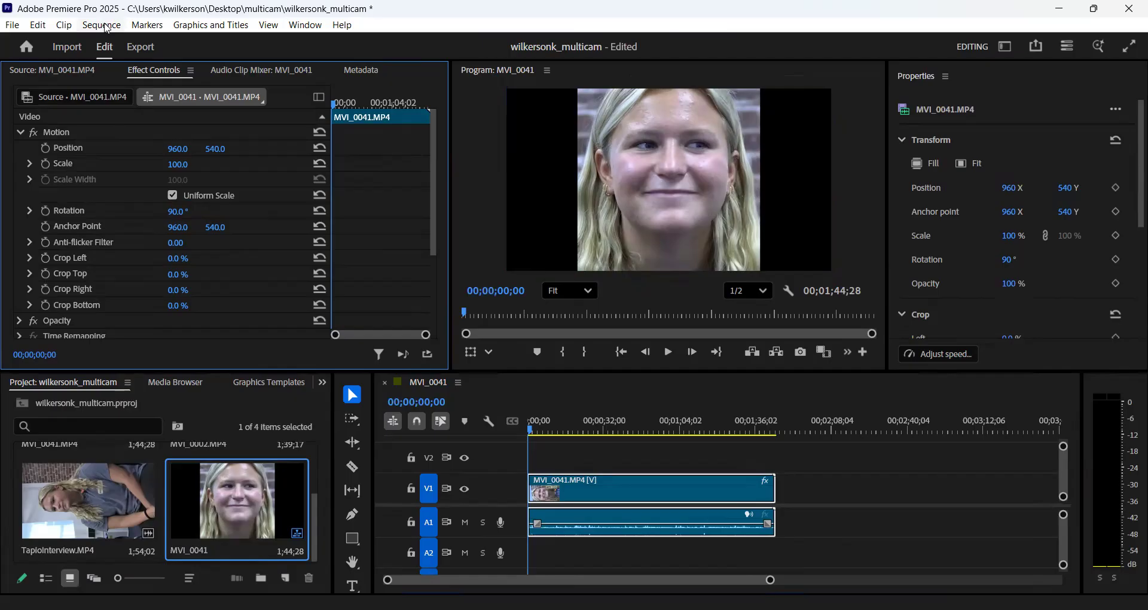
- Change the MVI_0041 sequence's frame size to 1080 horizontal by 1920 vertical, accepting the deletion of its preview files
click(103, 25)
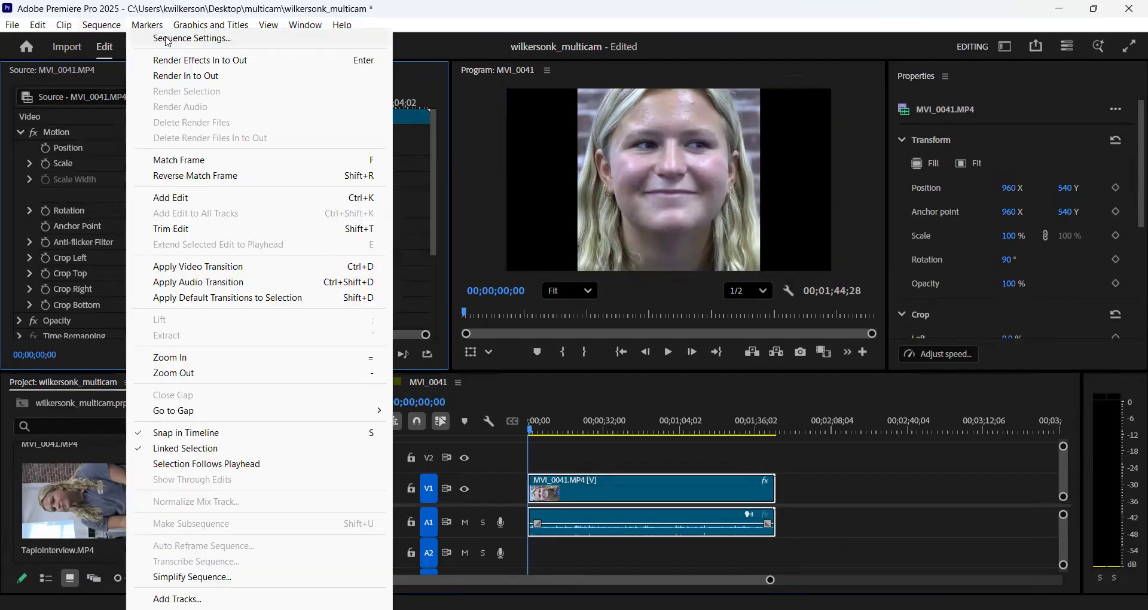
click(169, 41)
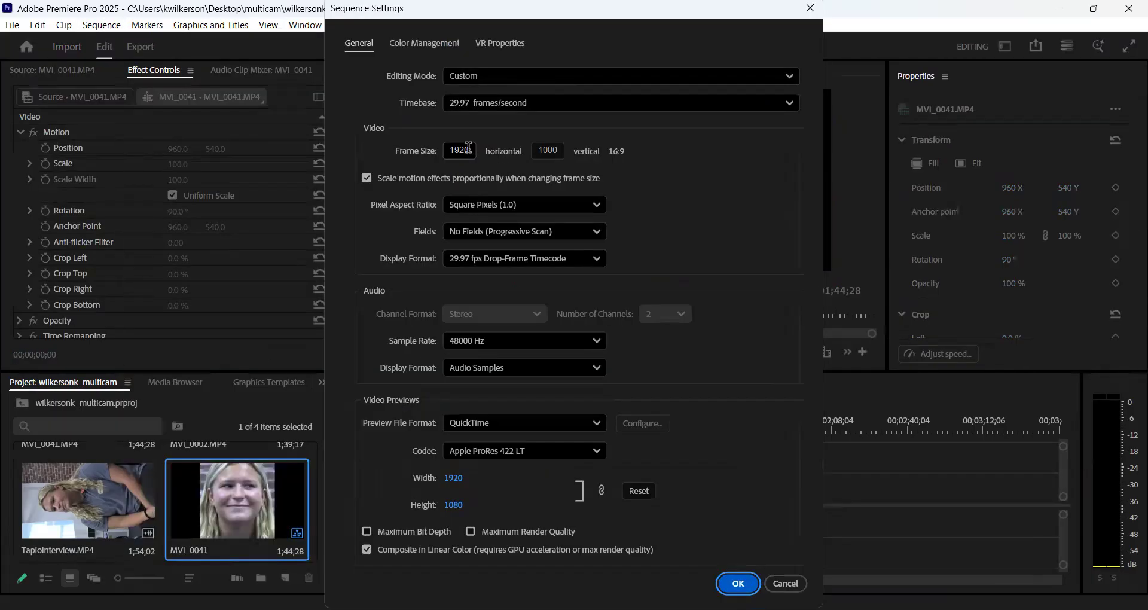
click(468, 148)
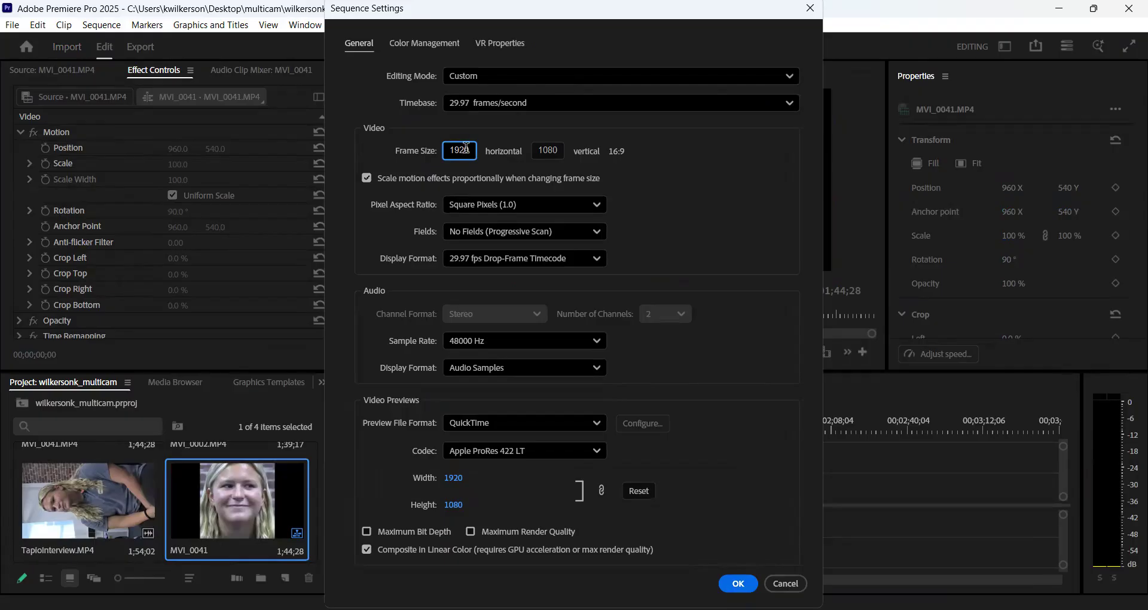
drag(468, 150, 439, 154)
text(10)
key(Tab)
text(1)
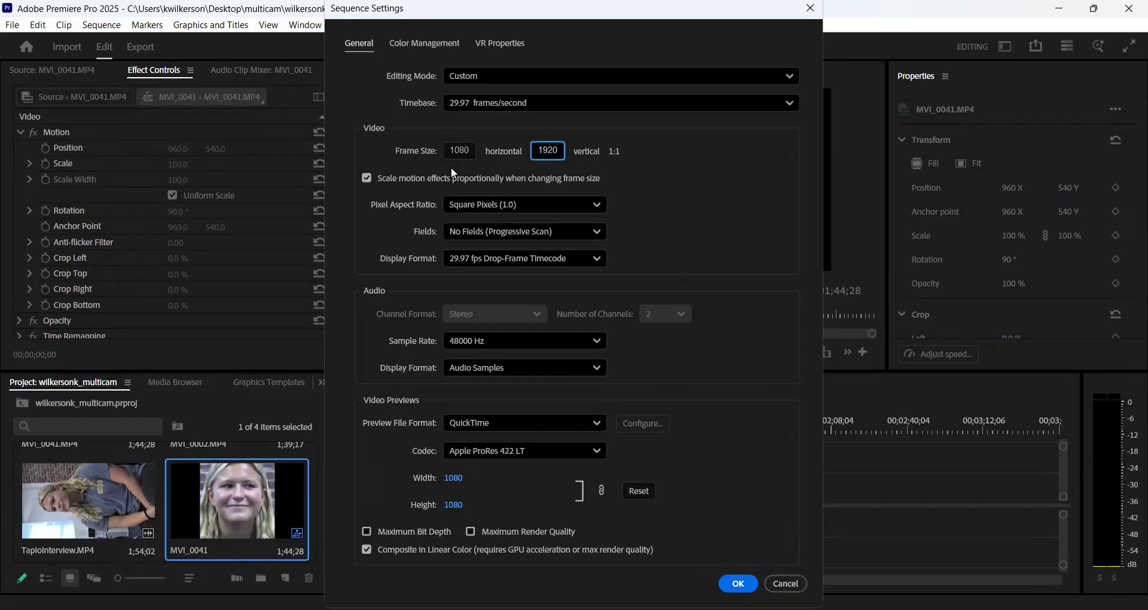
click(739, 583)
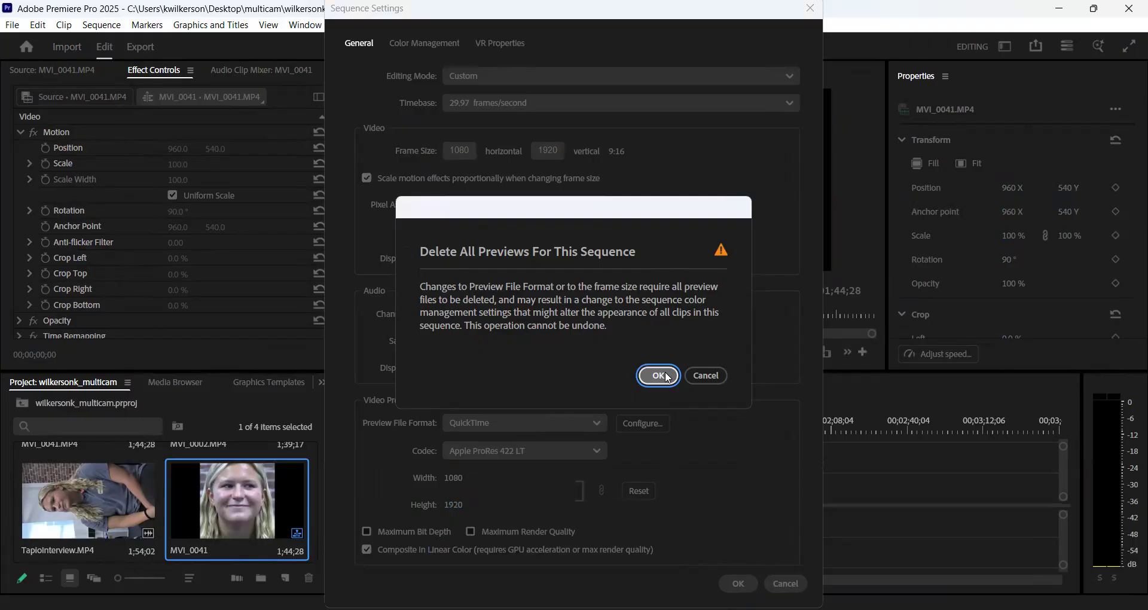
click(667, 374)
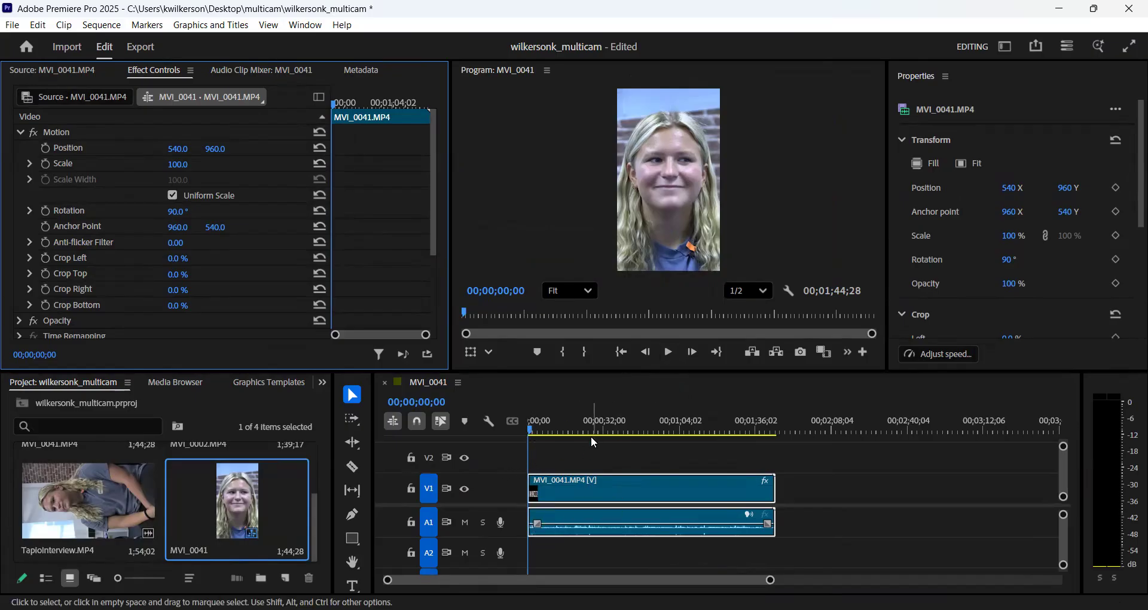
- Play the opening of the vertical MVI_0041 sequence and return the playhead to 00;00;00;00
click(669, 351)
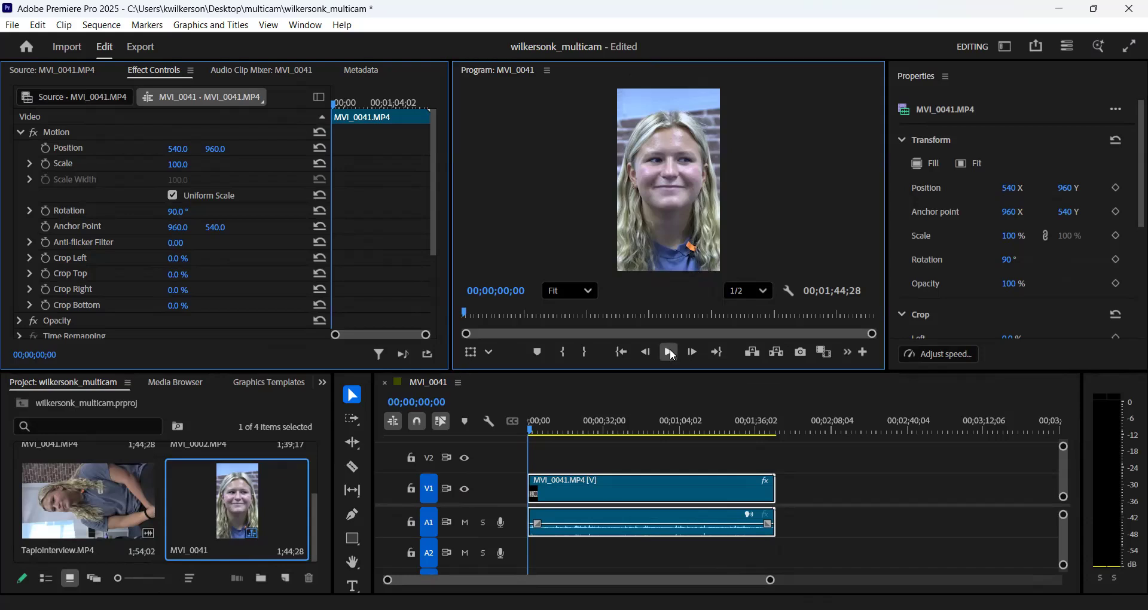
click(670, 351)
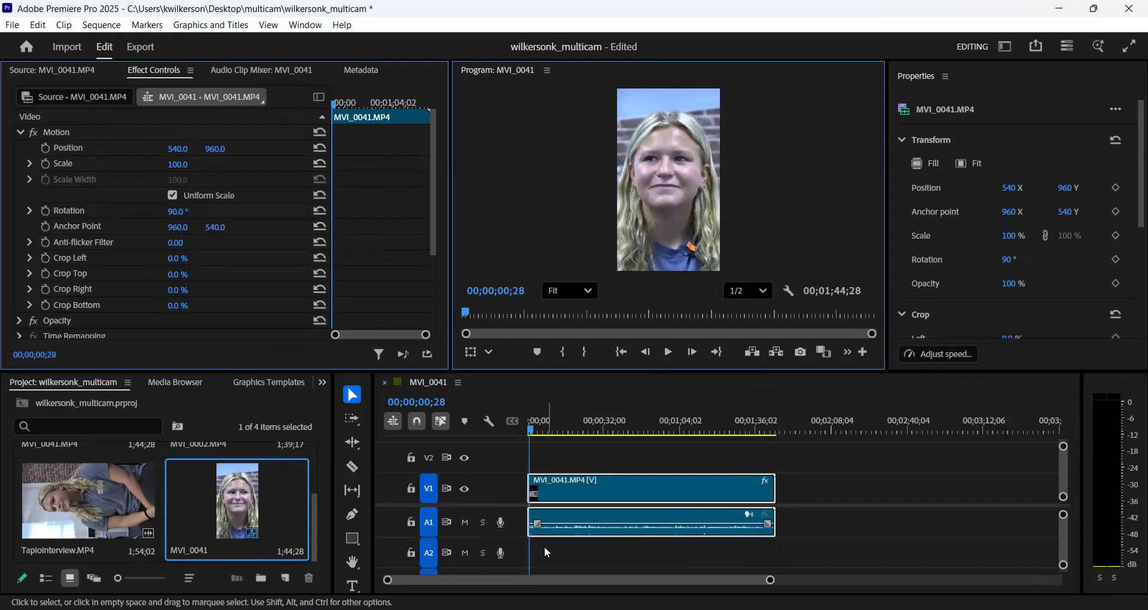
click(530, 428)
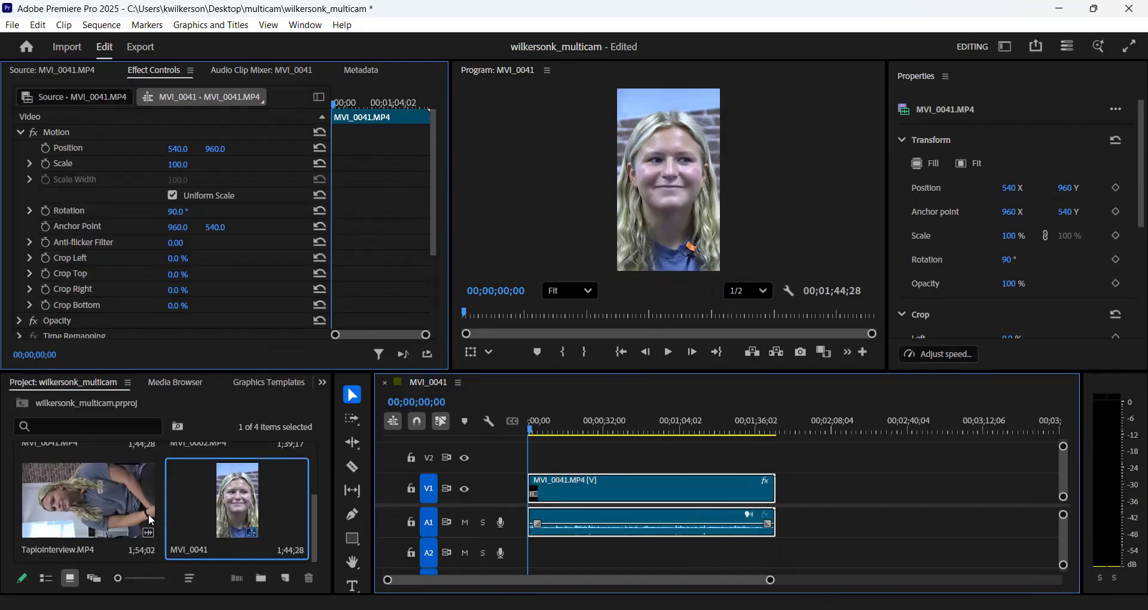
- Open TapioInterview.MP4 in the Source monitor, return its playhead to the clip's start and display its audio waveform
click(89, 497)
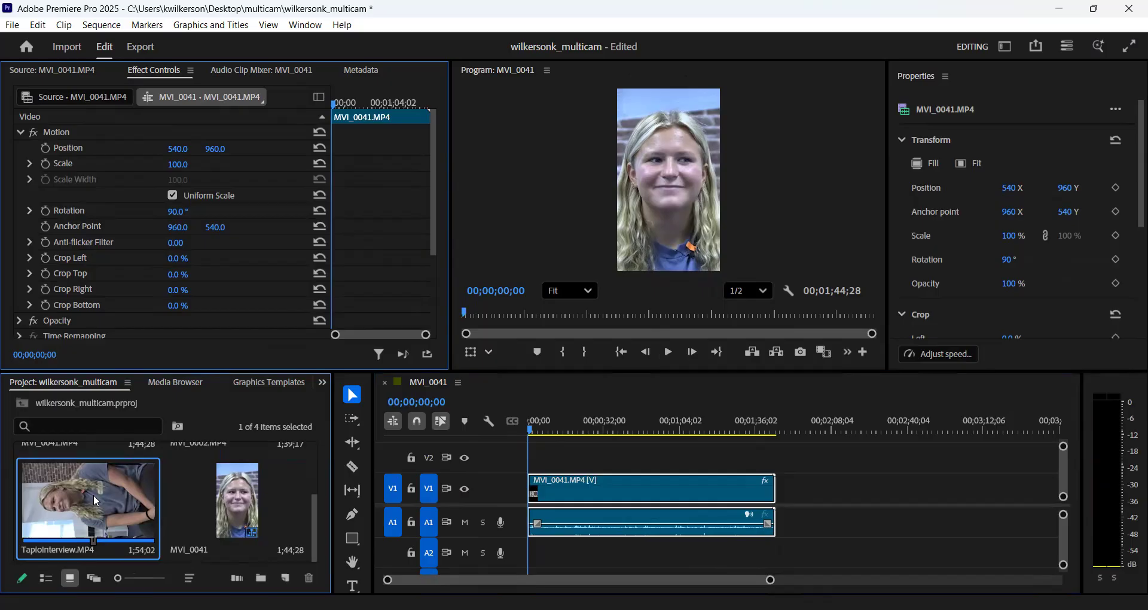
double_click(93, 494)
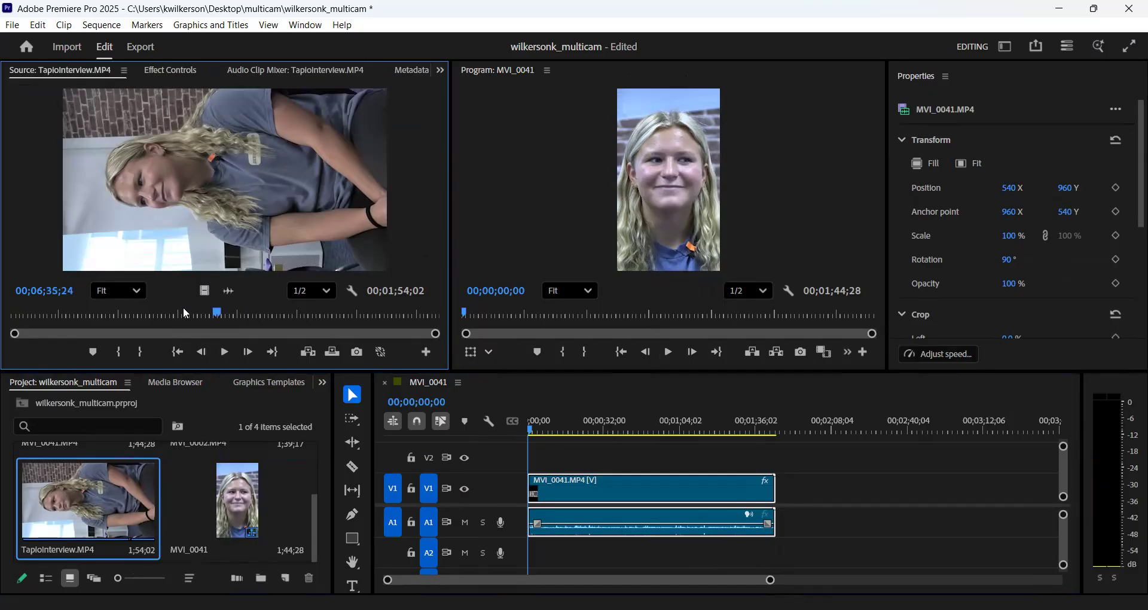
drag(217, 312, 3, 312)
click(228, 292)
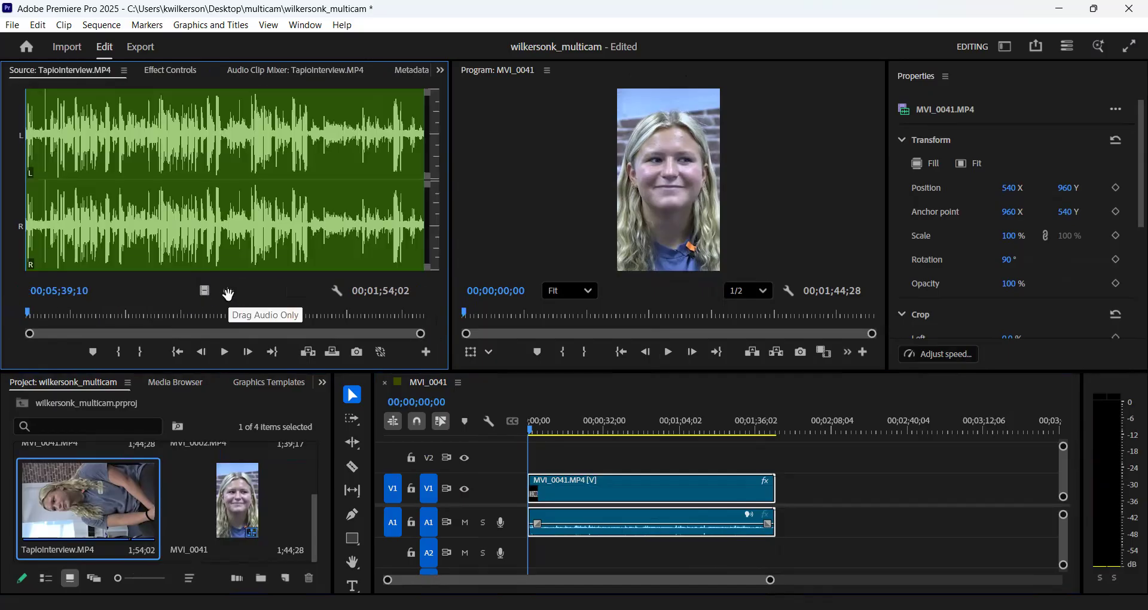
- Find the sync clap in TapioInterview.MP4's opening audio, mark an In point at its spike at 00;05;48;22 and play from there
drag(30, 333, 164, 331)
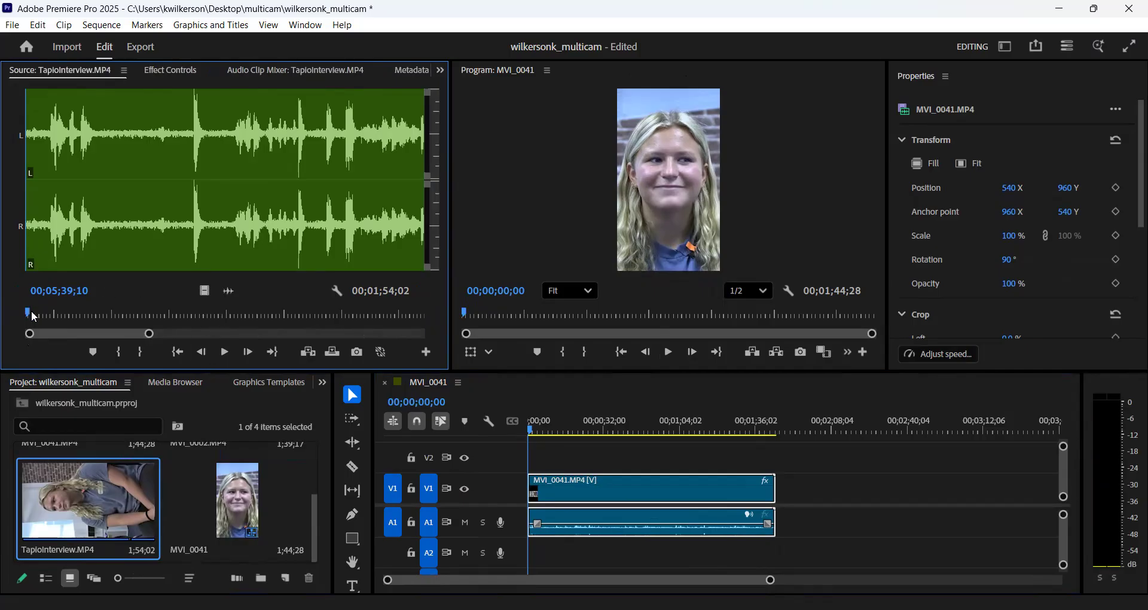
click(225, 353)
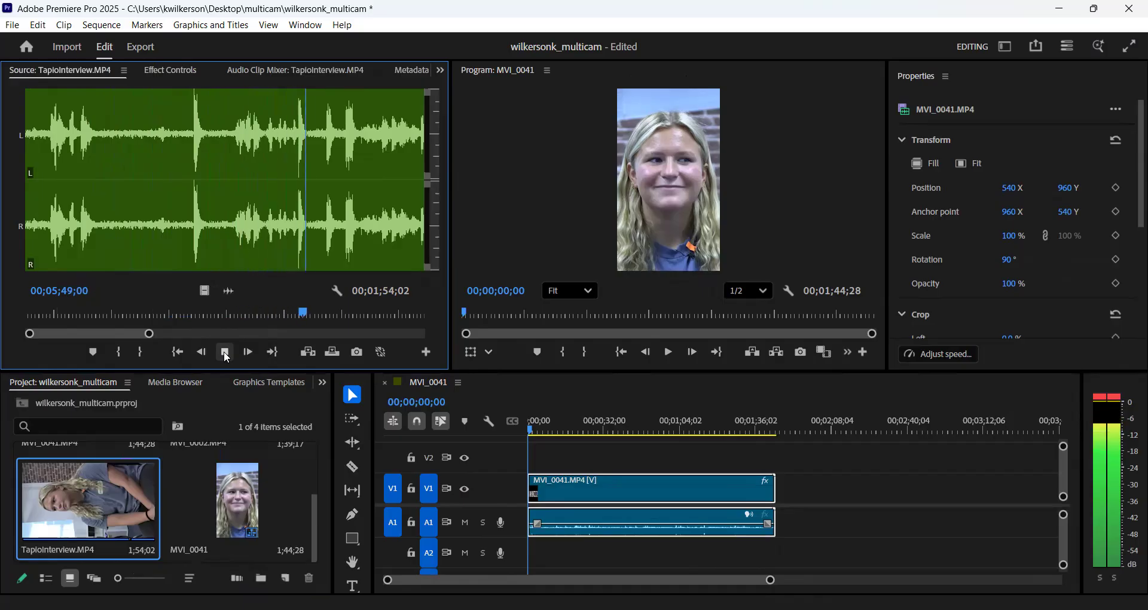
click(225, 353)
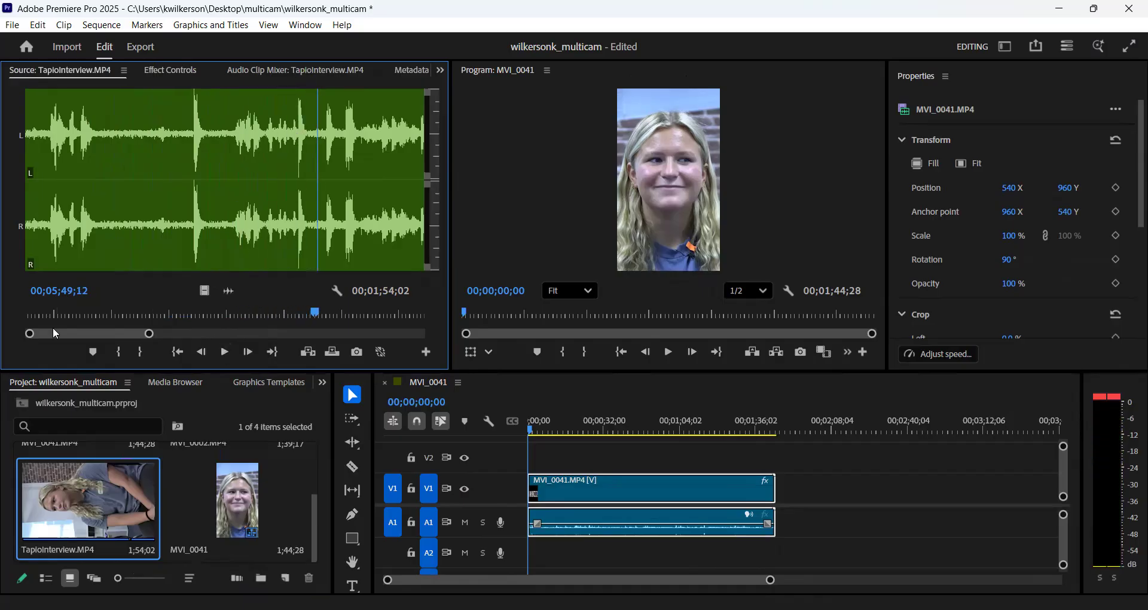
drag(149, 333, 128, 333)
drag(222, 314, 179, 314)
click(224, 353)
click(224, 353)
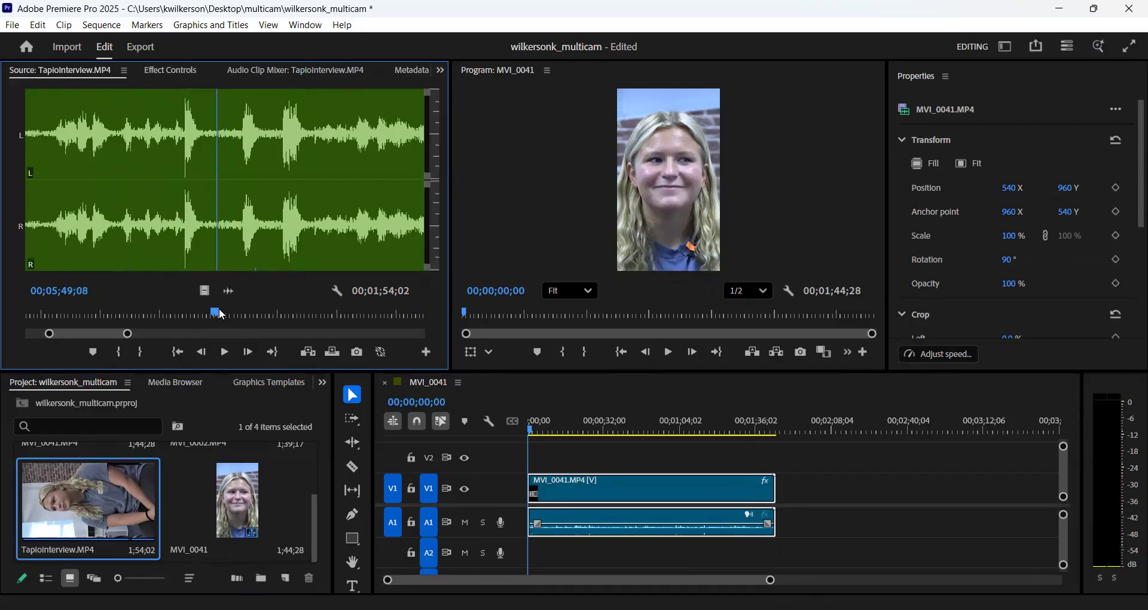
drag(221, 314, 181, 303)
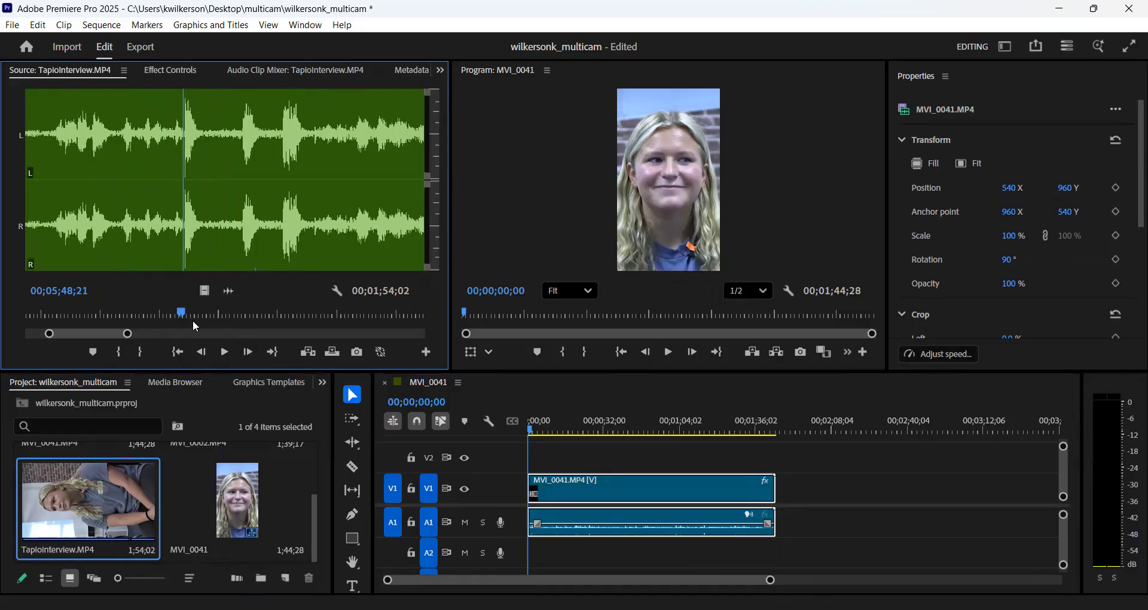
drag(181, 316, 101, 335)
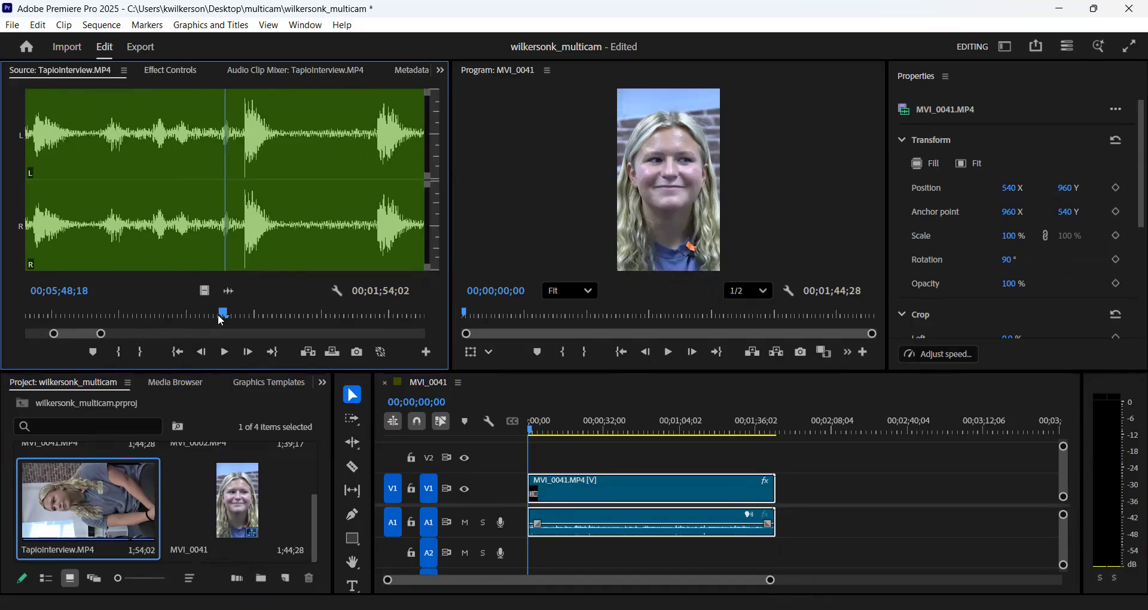
drag(225, 312, 244, 302)
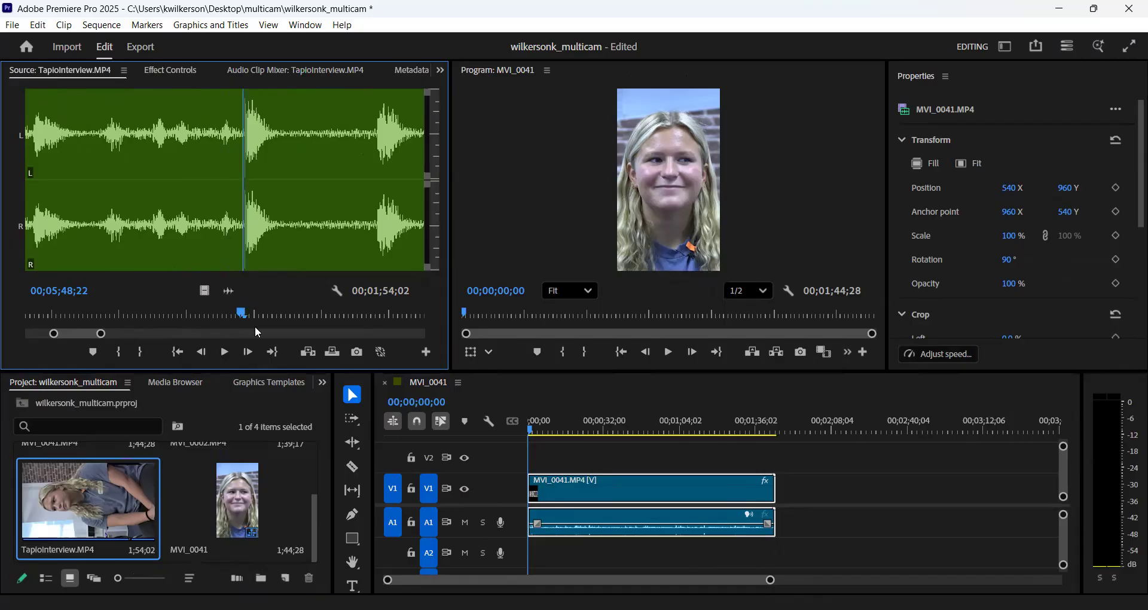
key(i)
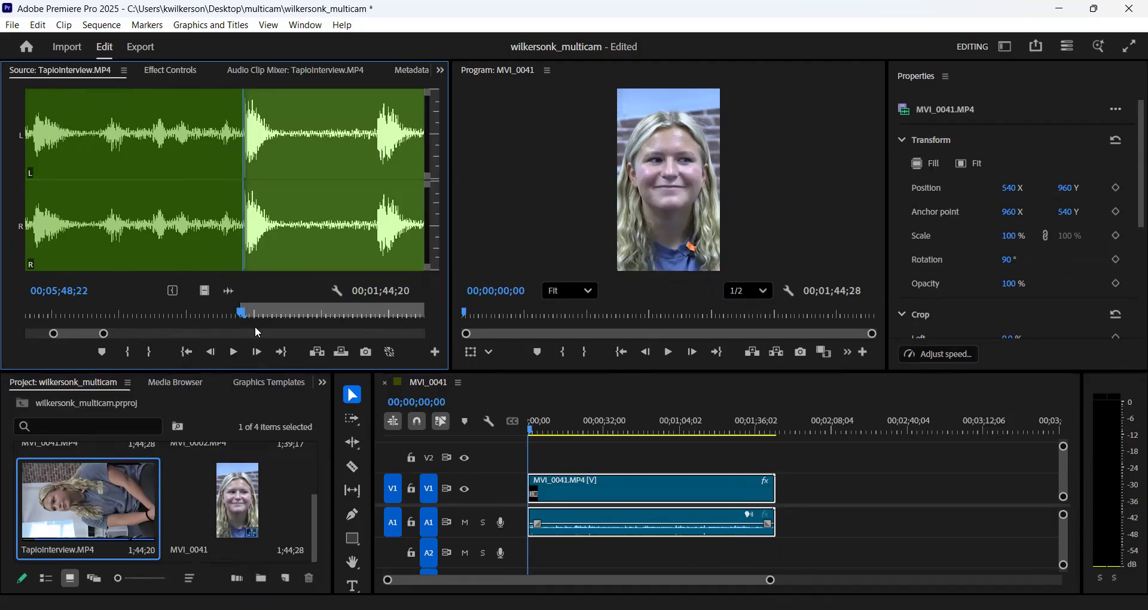
click(236, 352)
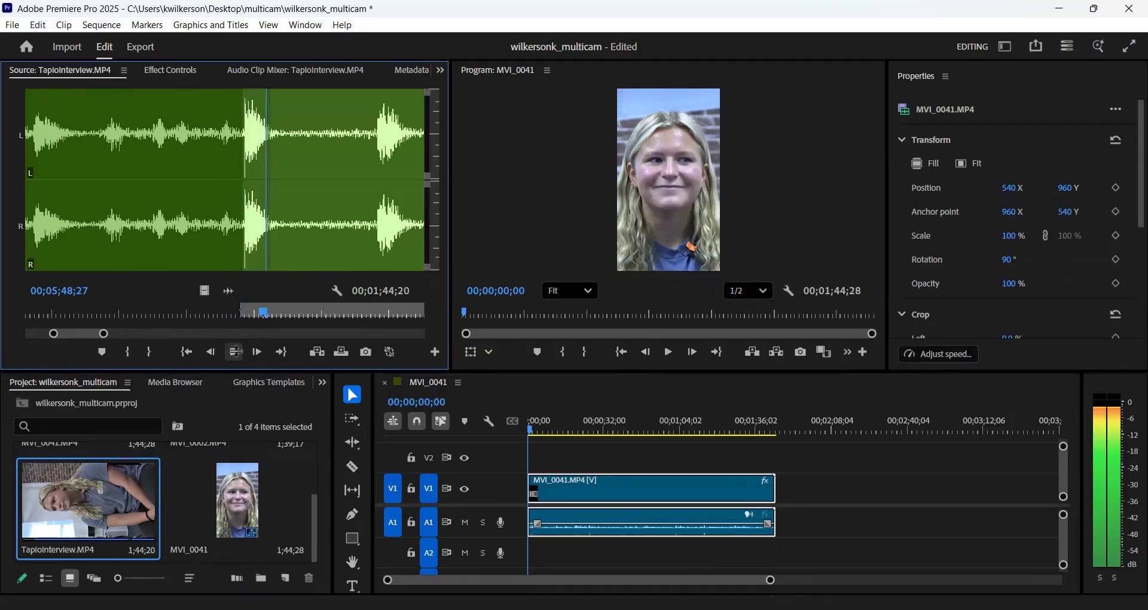
click(237, 352)
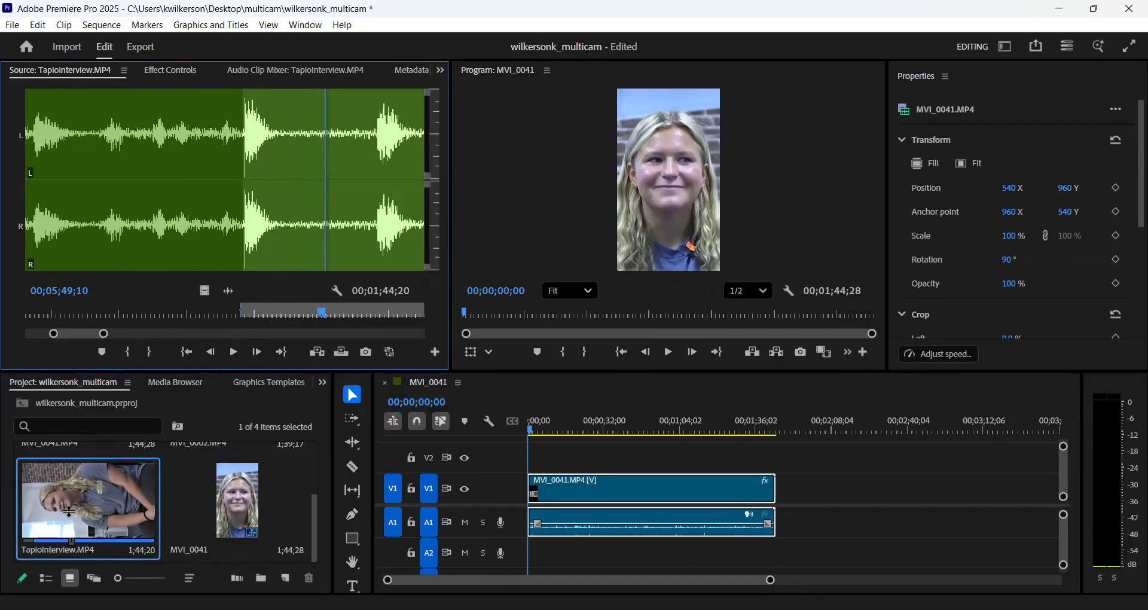
- Place the trimmed TapioInterview.MP4 on track V2 at the start of the MVI_0041 sequence and set its rotation to 90°
drag(70, 504, 520, 462)
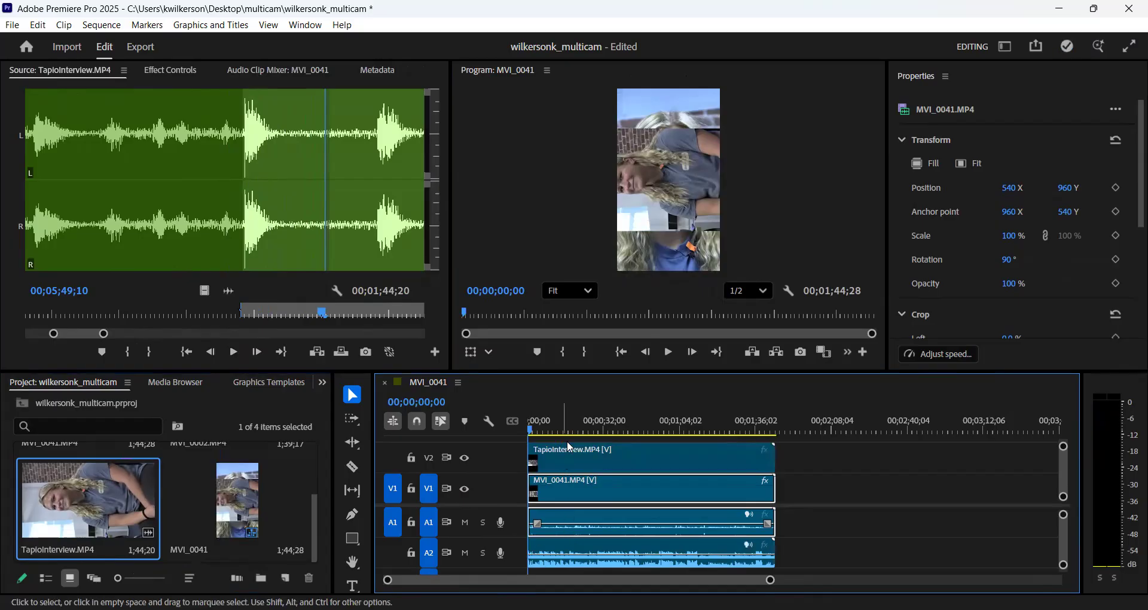
click(670, 352)
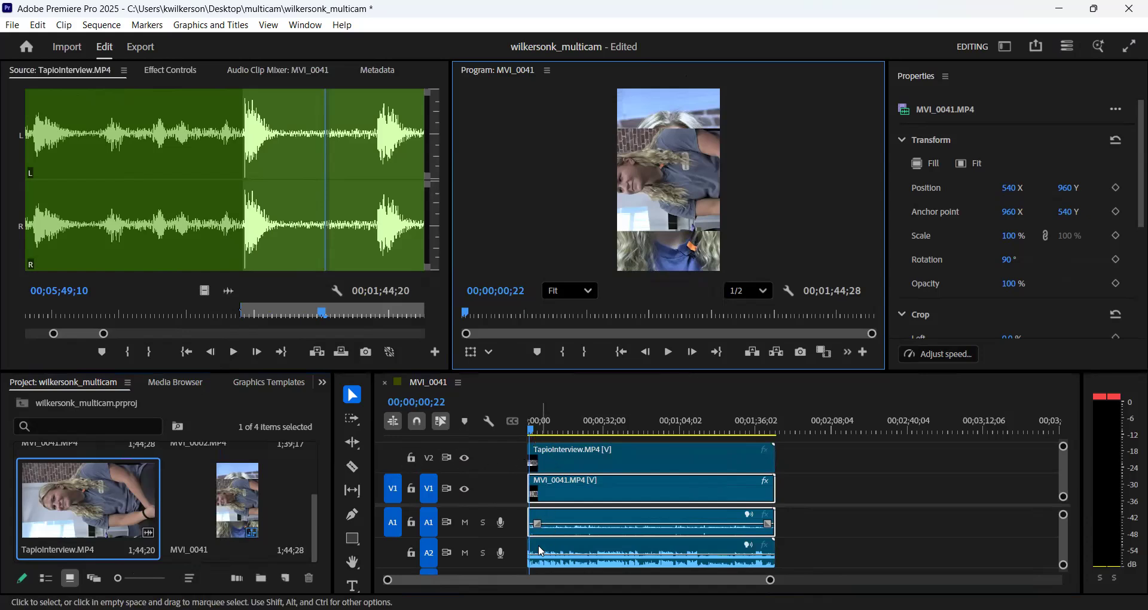
click(554, 458)
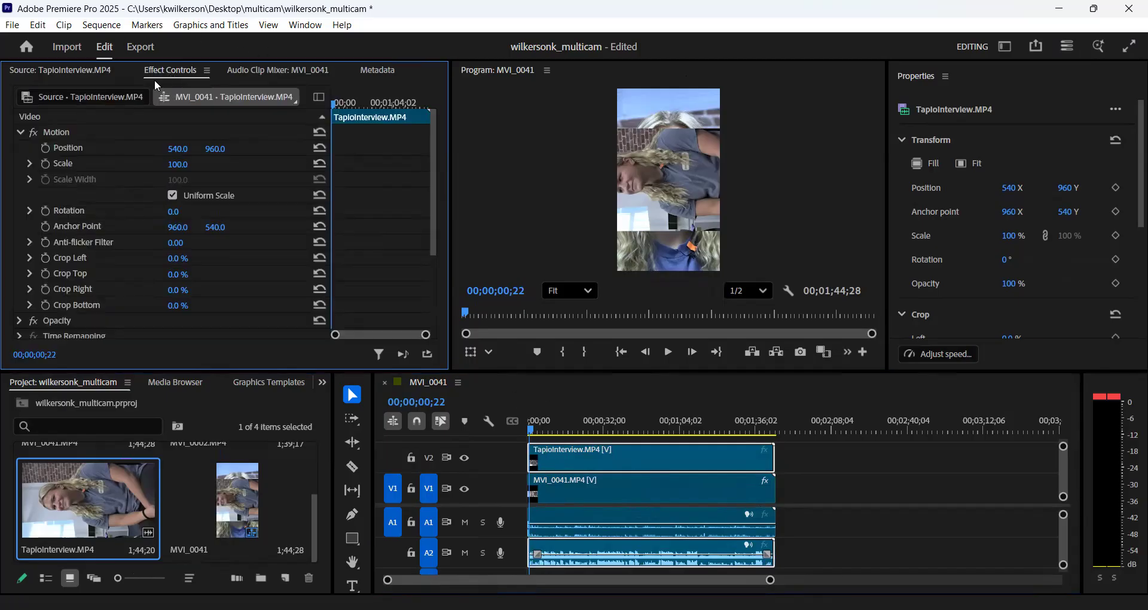
click(173, 212)
text(90)
key(Return)
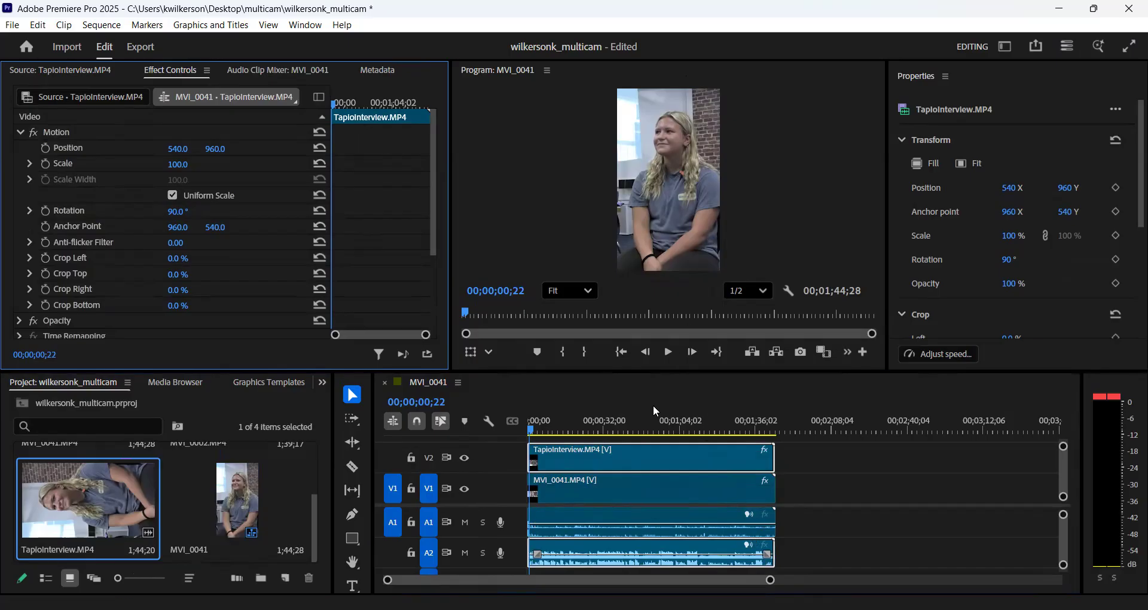
- Play the opening seconds of the stacked interview clips to check that their sound is in sync
click(669, 353)
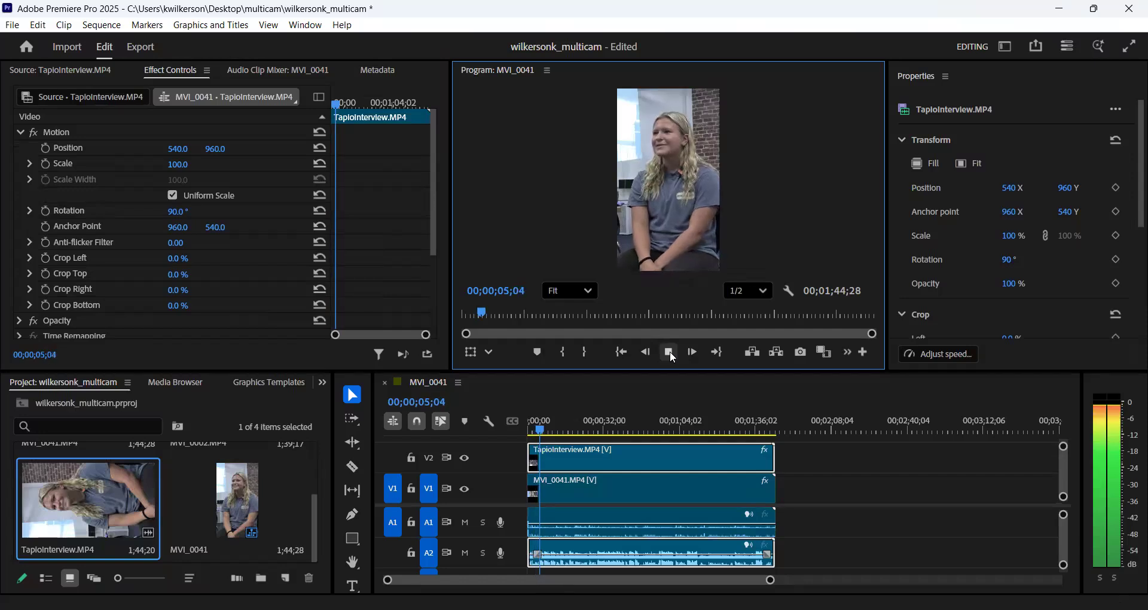
click(670, 353)
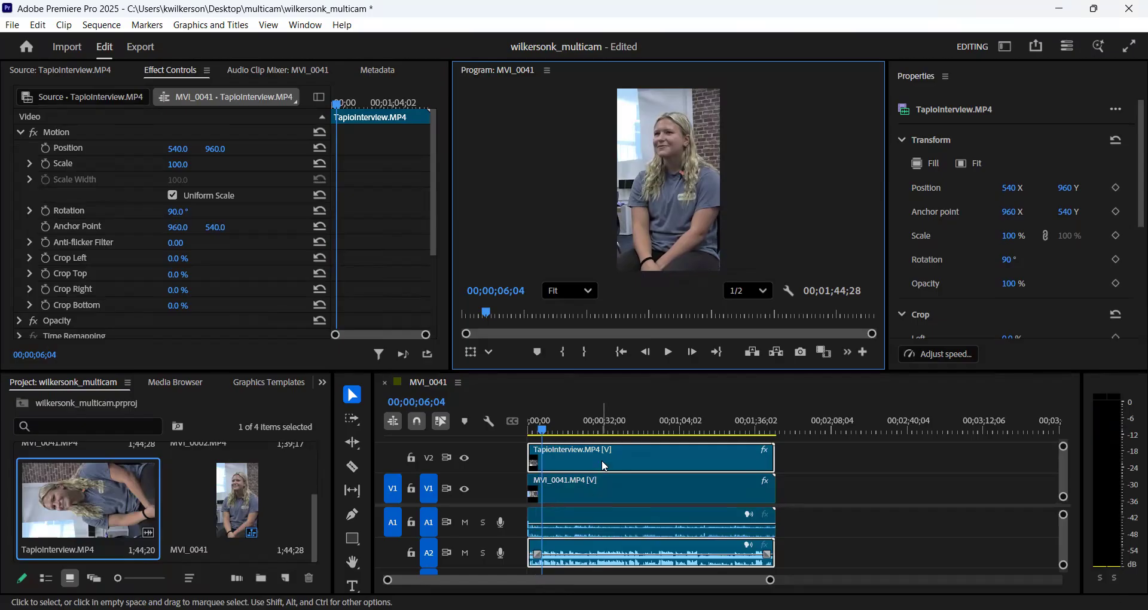
mouse_move(605, 467)
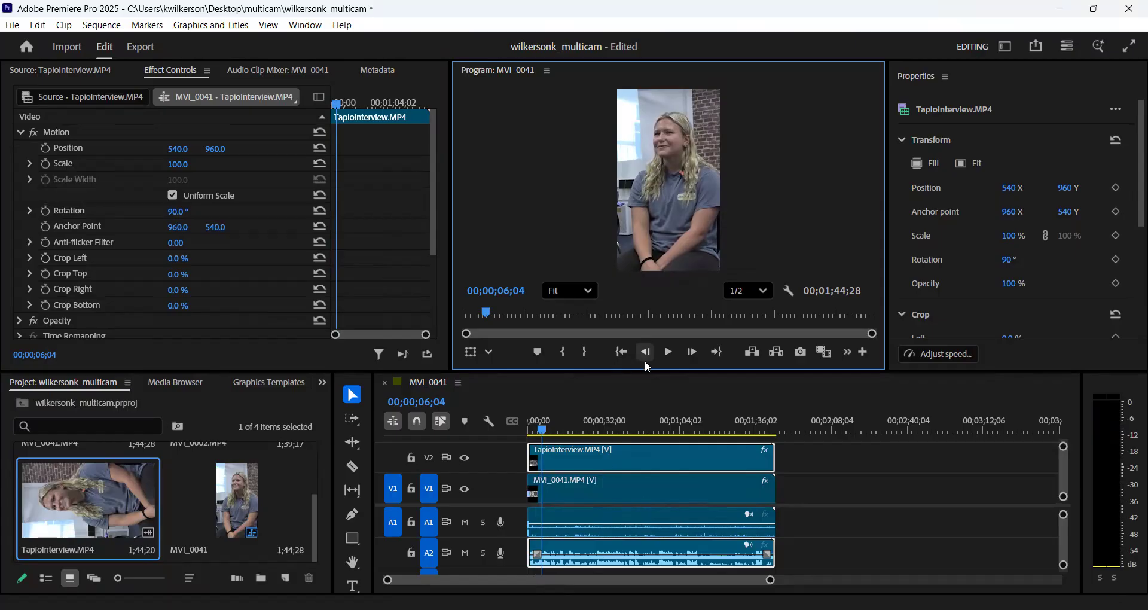
- Enlarge the timeline area, then unlink MVI_0041.MP4's video on V1 from its audio on A1 and select only the video
drag(637, 375, 639, 291)
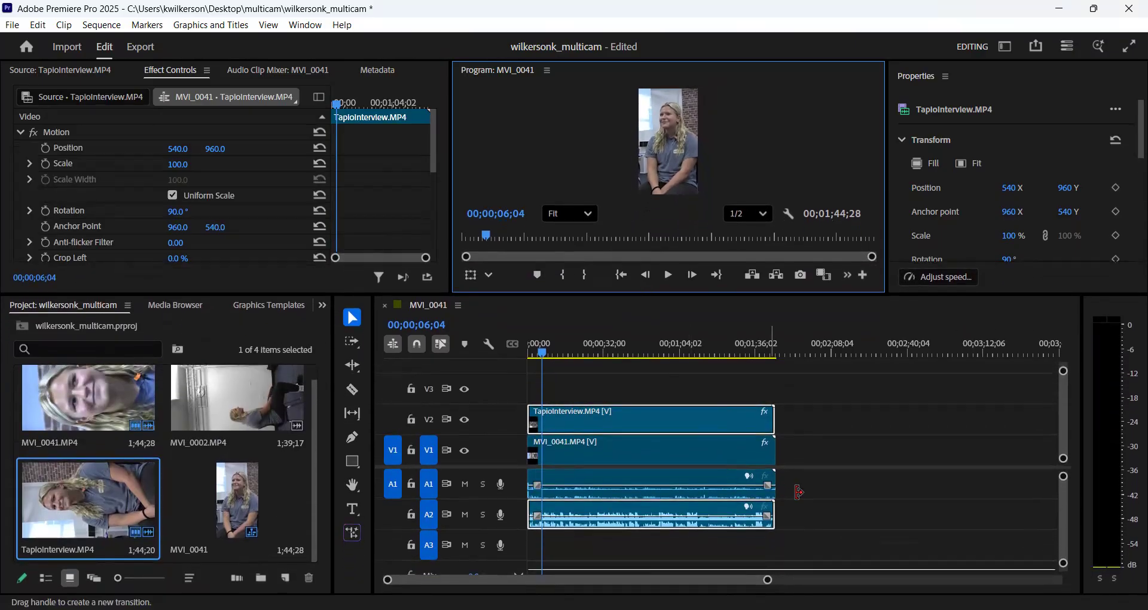
click(812, 511)
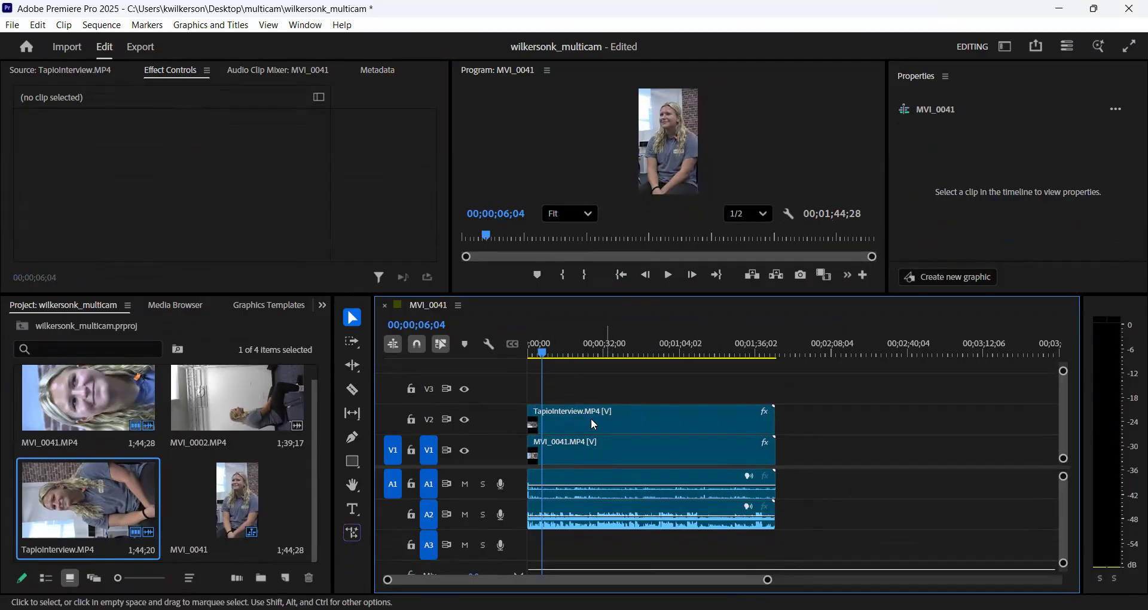
click(606, 421)
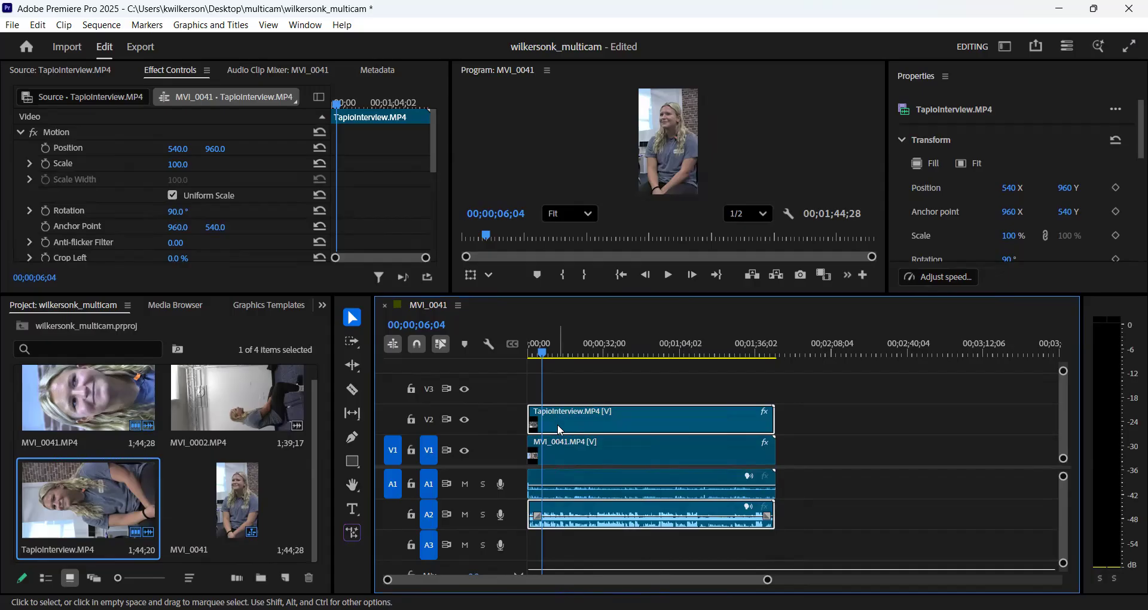
click(571, 448)
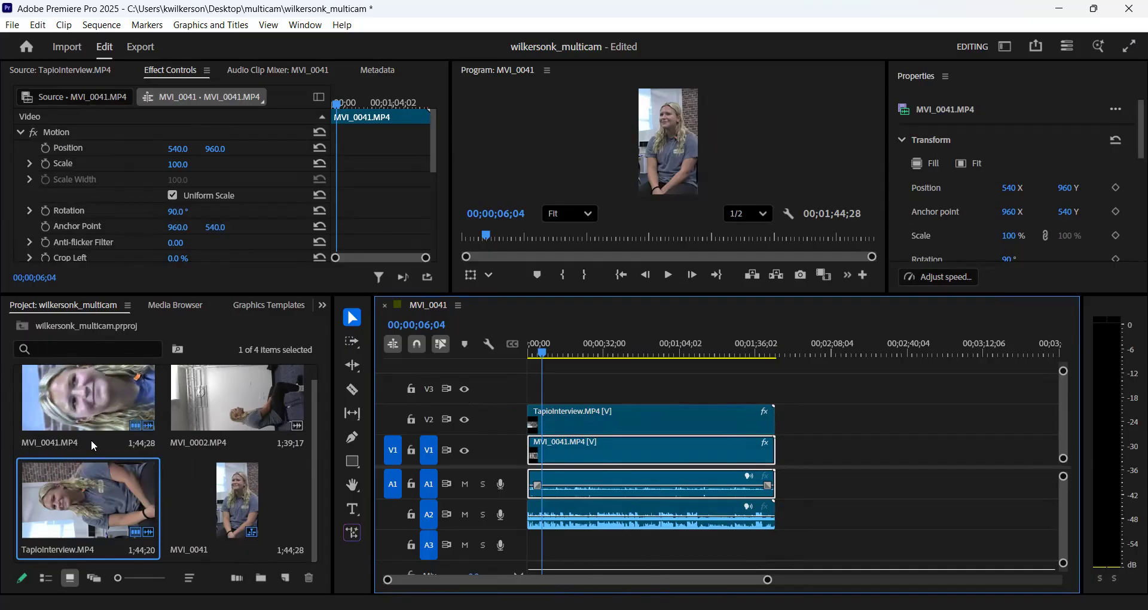
right_click(628, 451)
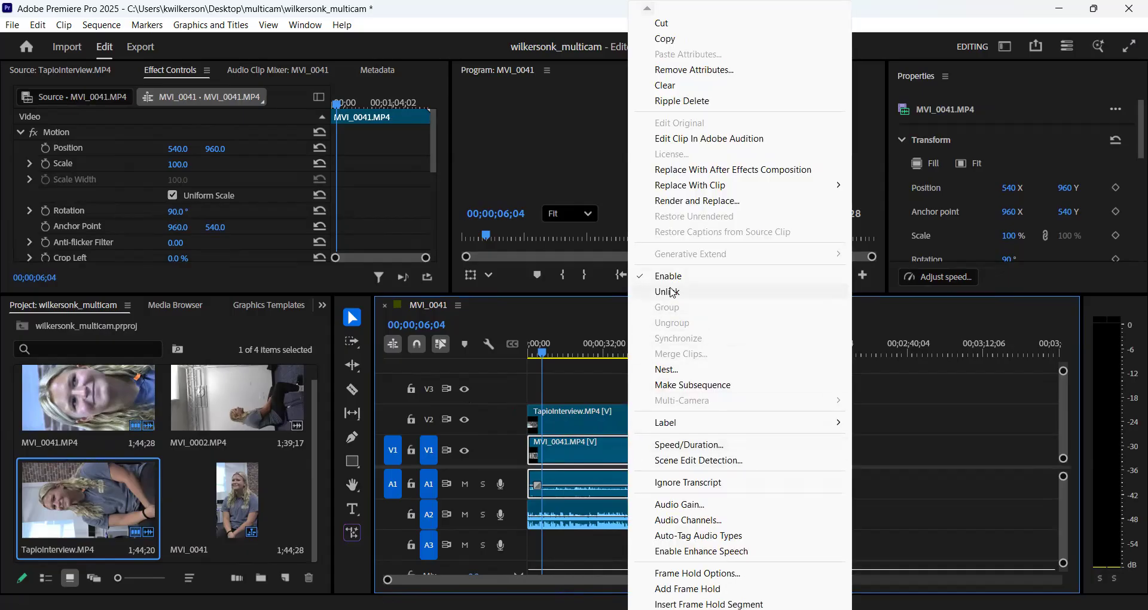
click(672, 293)
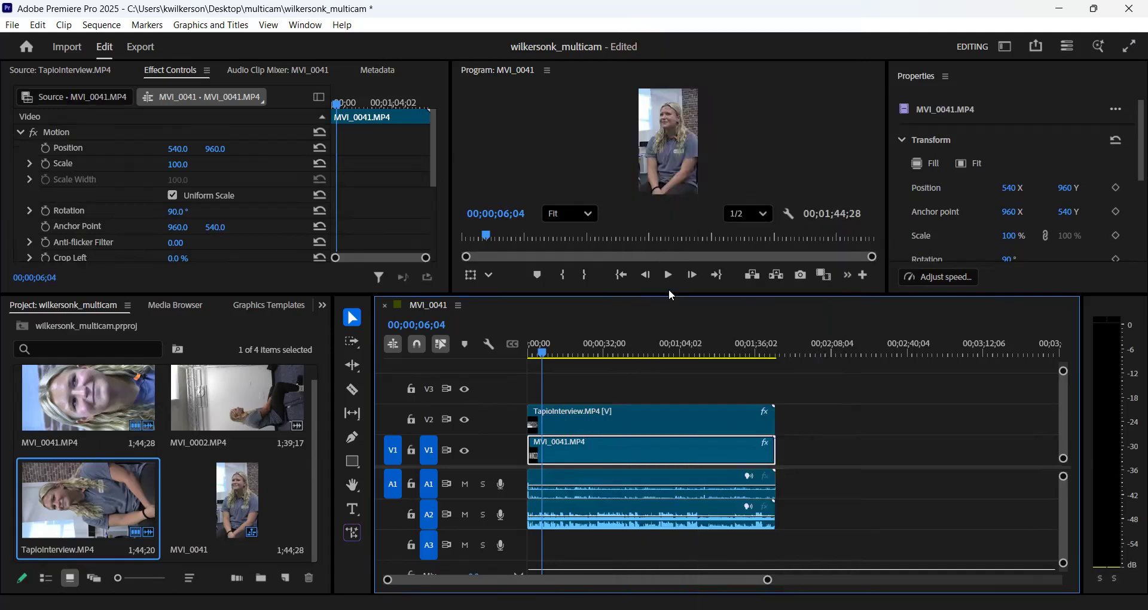
click(648, 459)
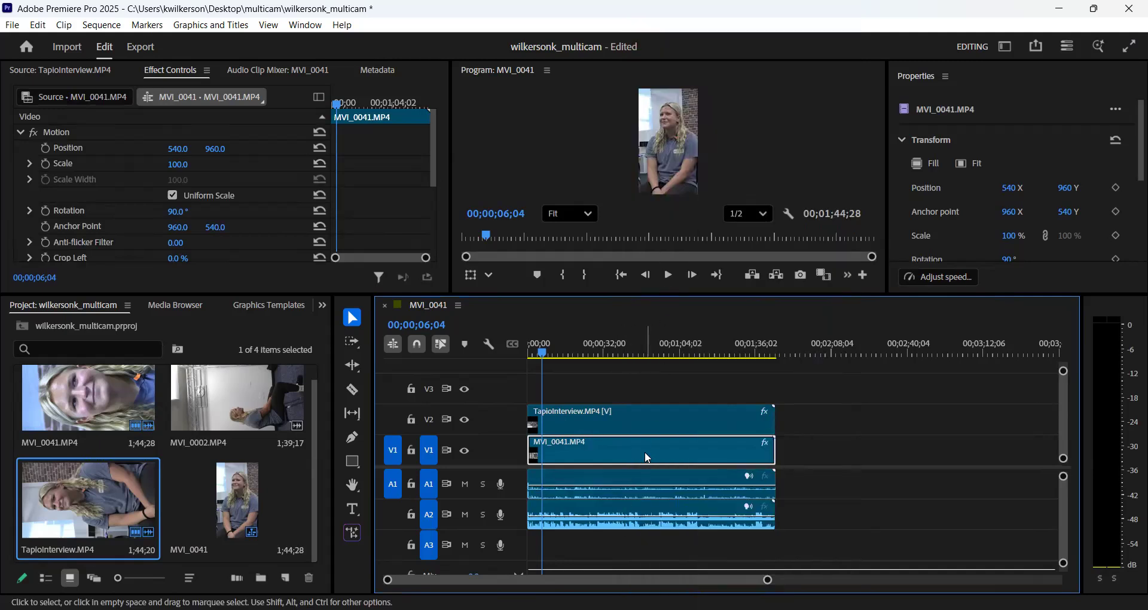
- Delete MVI_0041.MP4's unlinked audio from track A1, keeping its video and TapioInterview.MP4's audio on A2
click(639, 476)
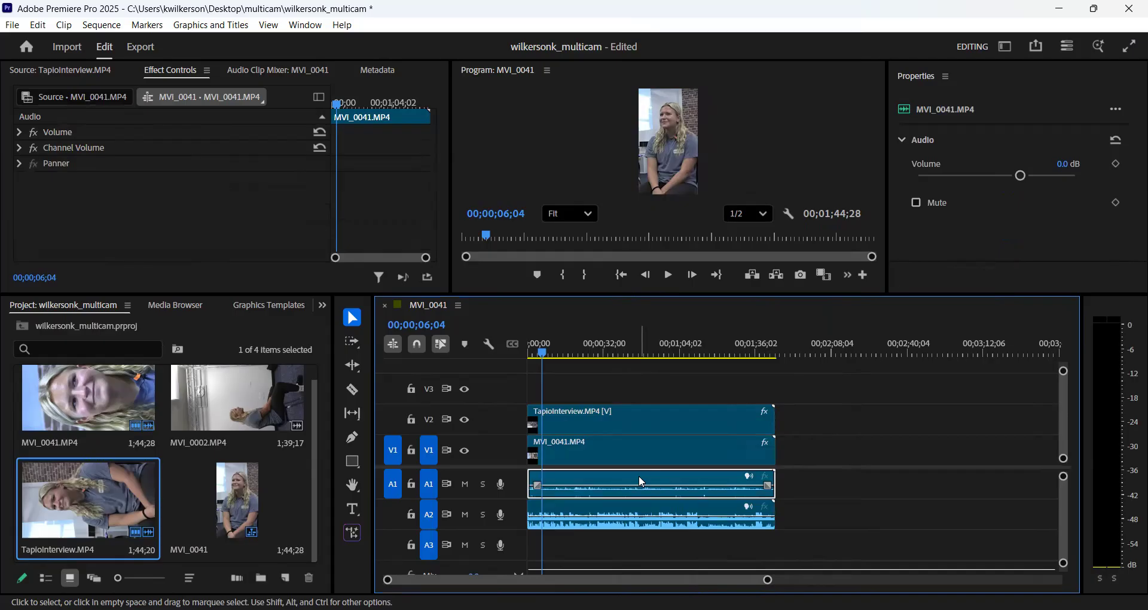
click(658, 415)
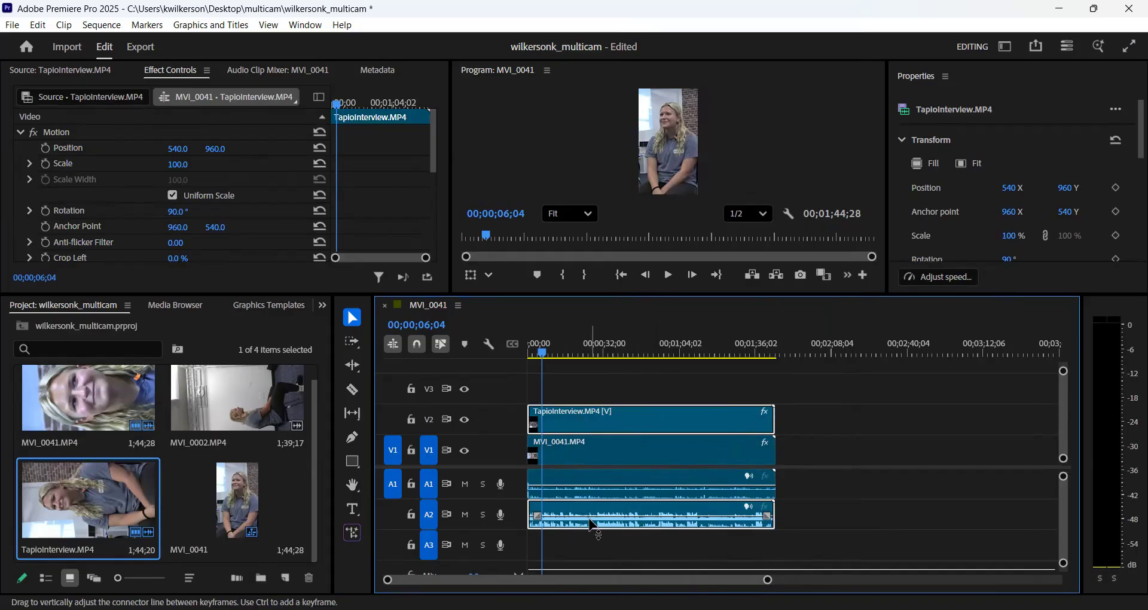
click(596, 450)
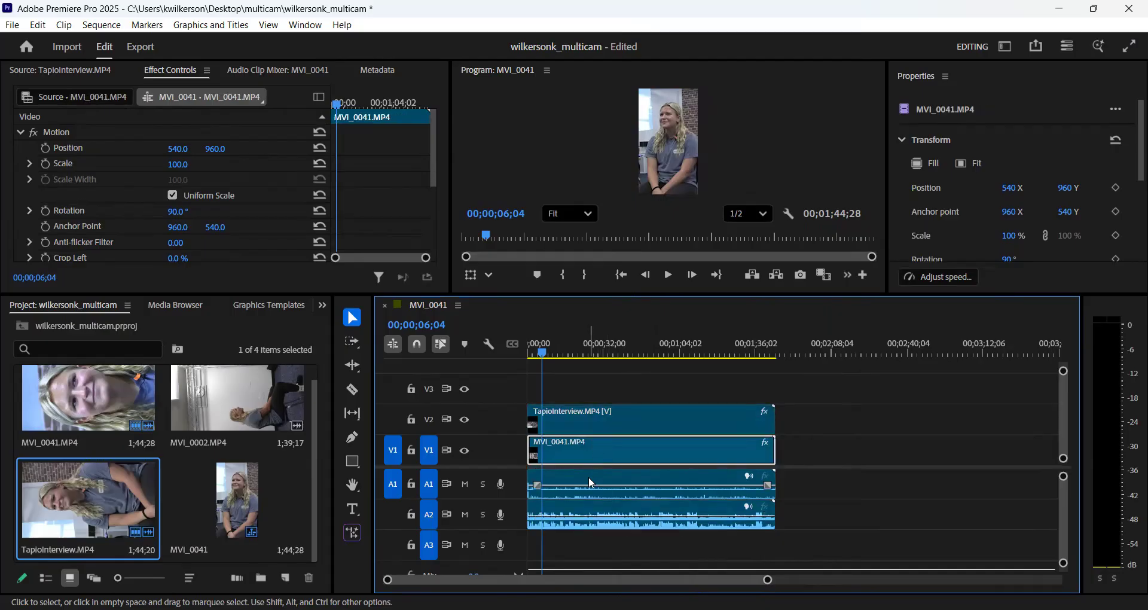
alt+click(590, 478)
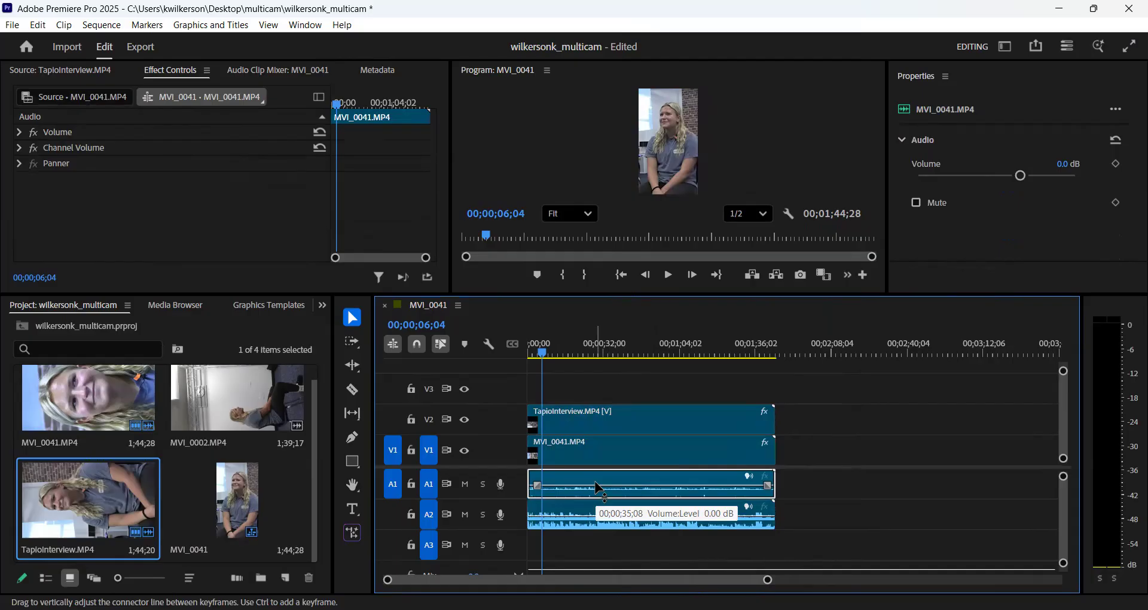
key(Delete)
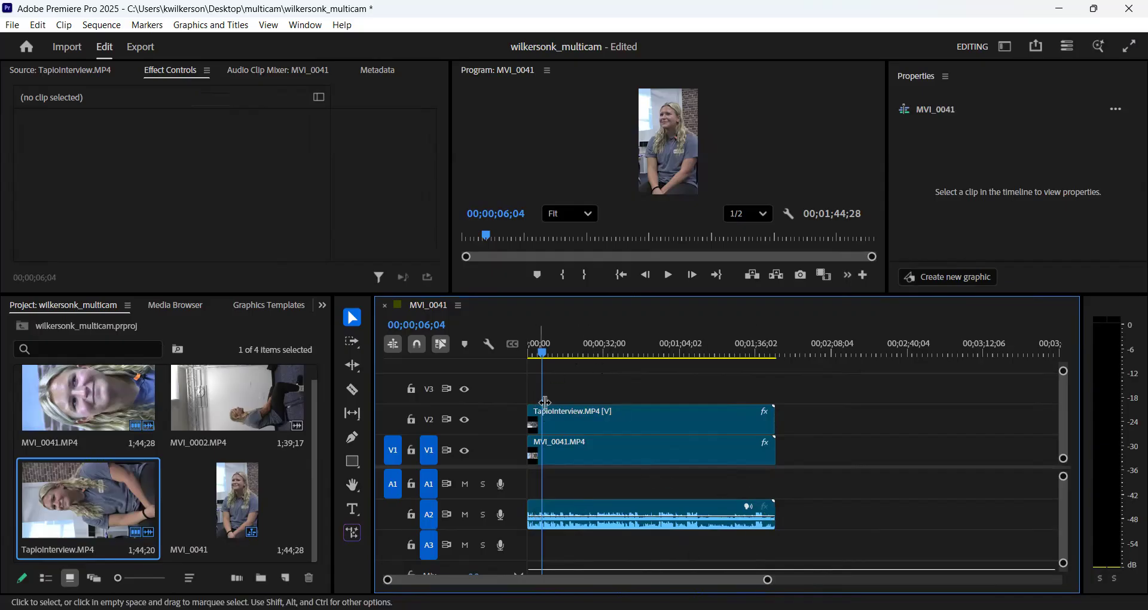
- Group TapioInterview.MP4's video on V2, MVI_0041.MP4's video on V1 and the remaining audio on A2, then select the group
drag(565, 392, 630, 559)
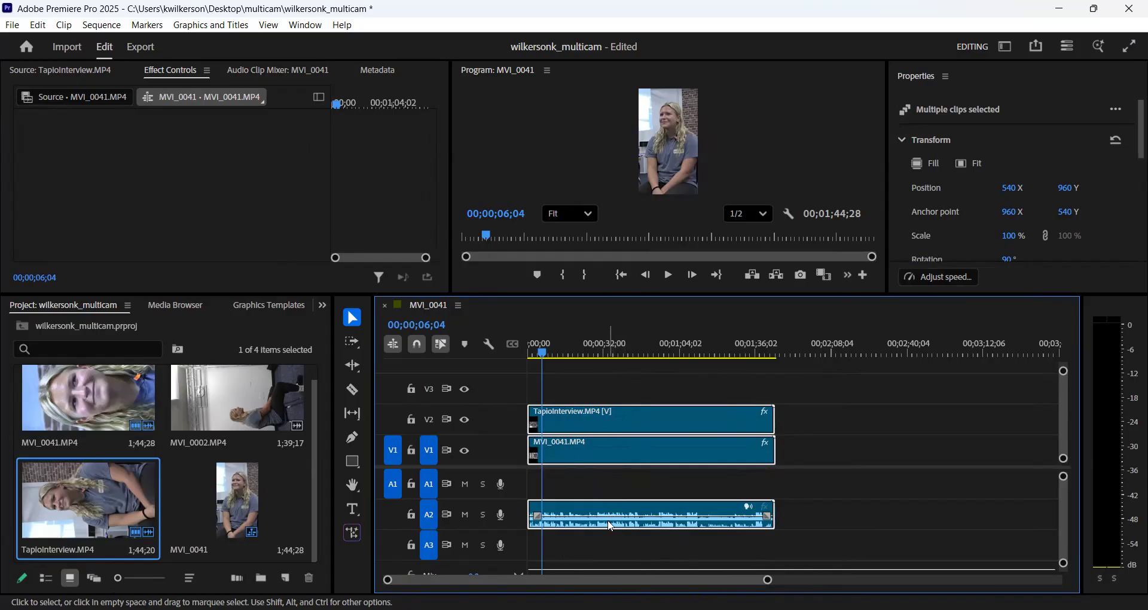
right_click(617, 422)
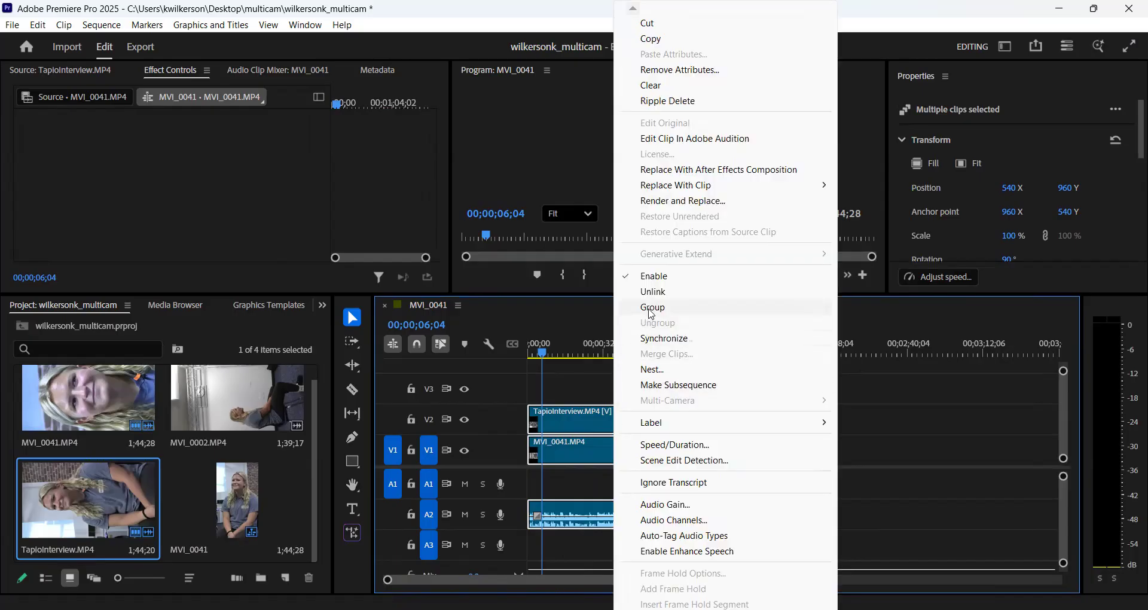
click(654, 307)
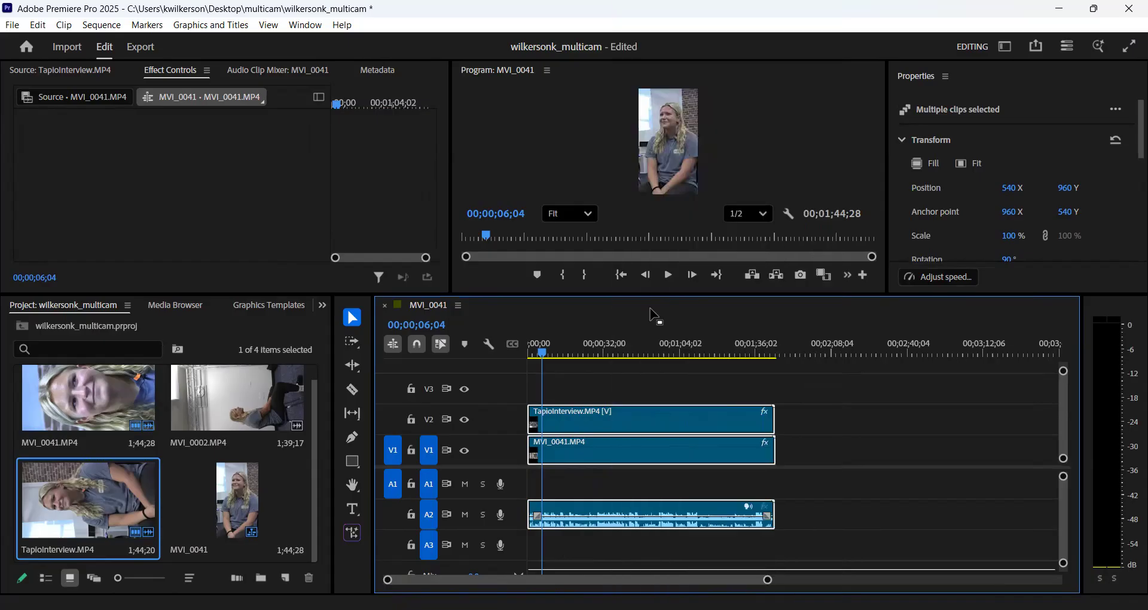
click(647, 380)
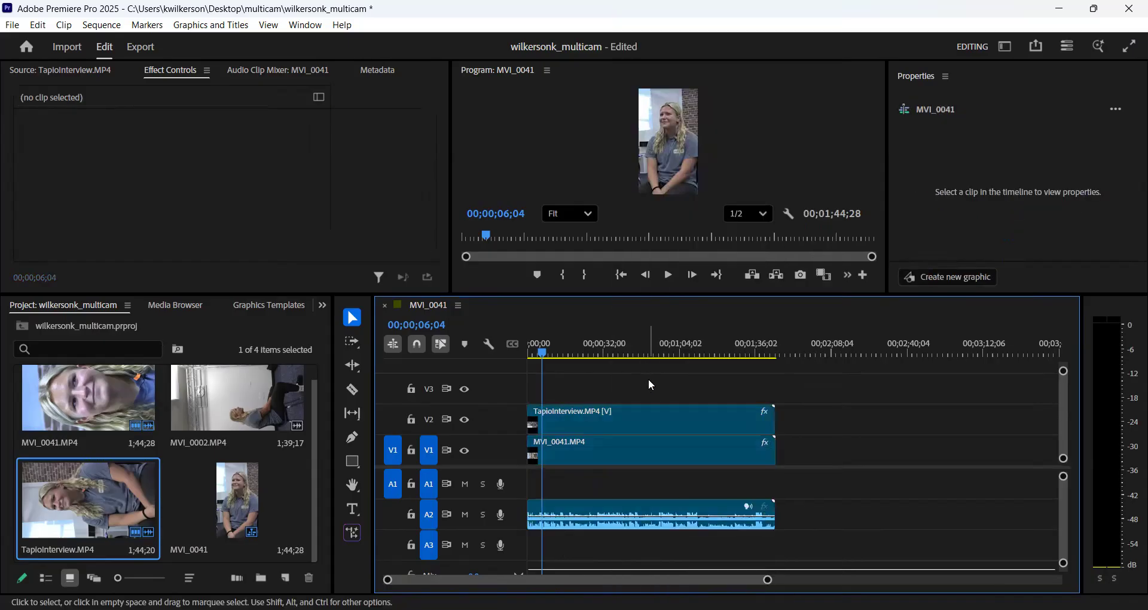
click(646, 426)
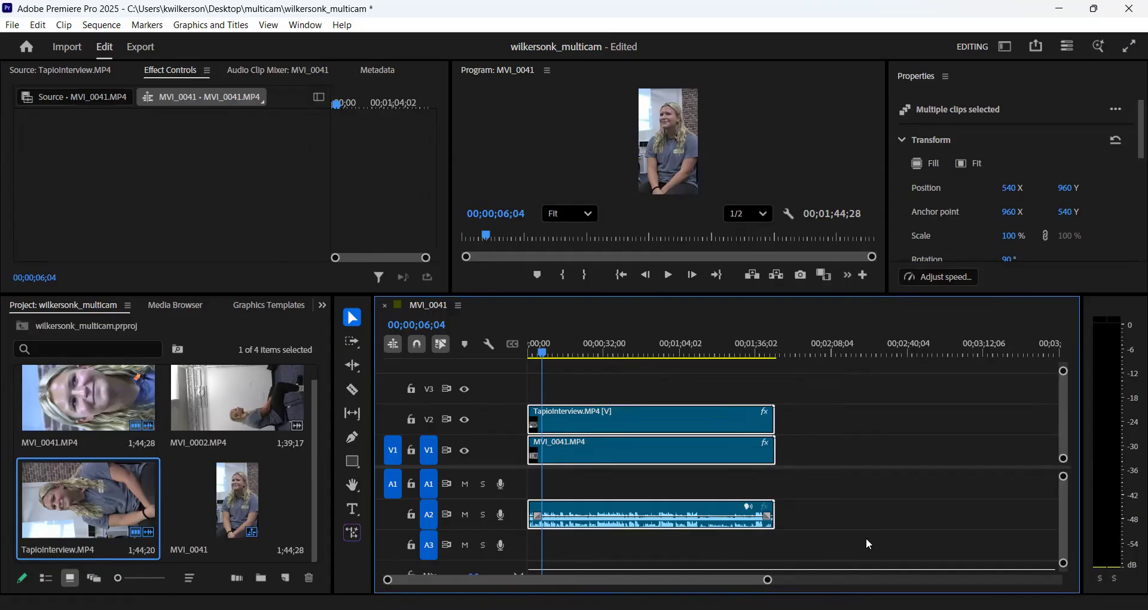
- Play the grouped interview clips from the sequence start to find the first cut point and place the playhead at 00;00;04;19
drag(768, 580, 642, 571)
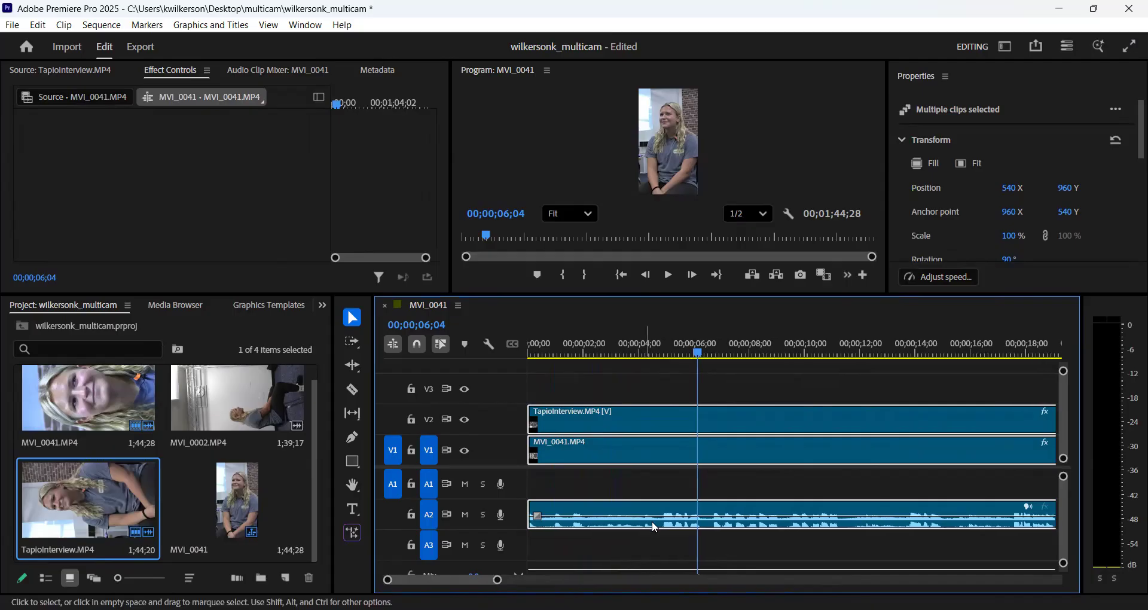
drag(698, 352, 521, 351)
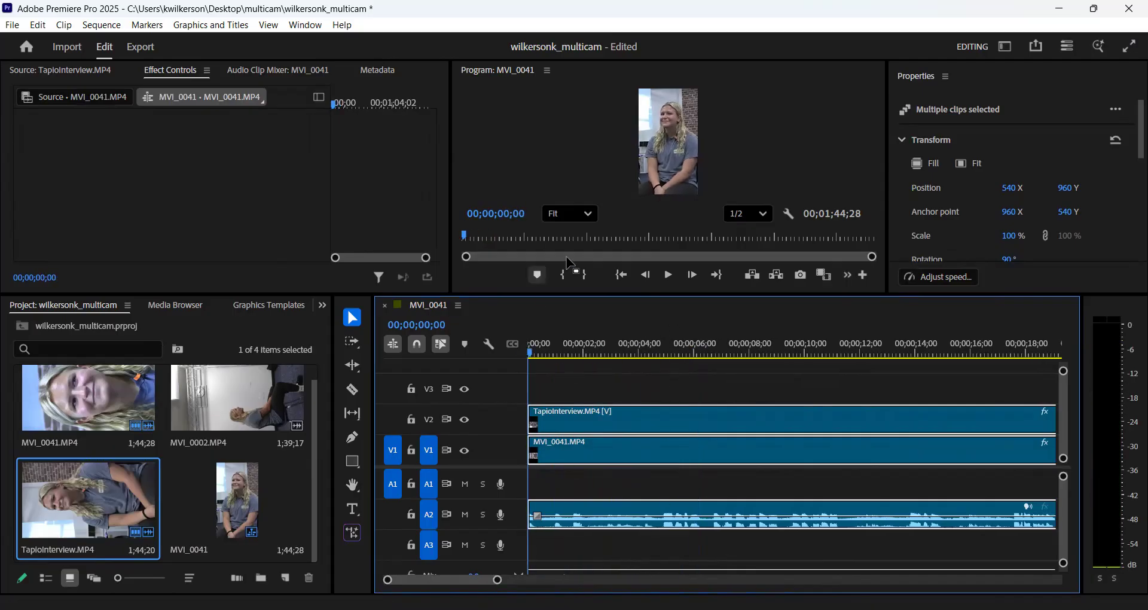
click(669, 275)
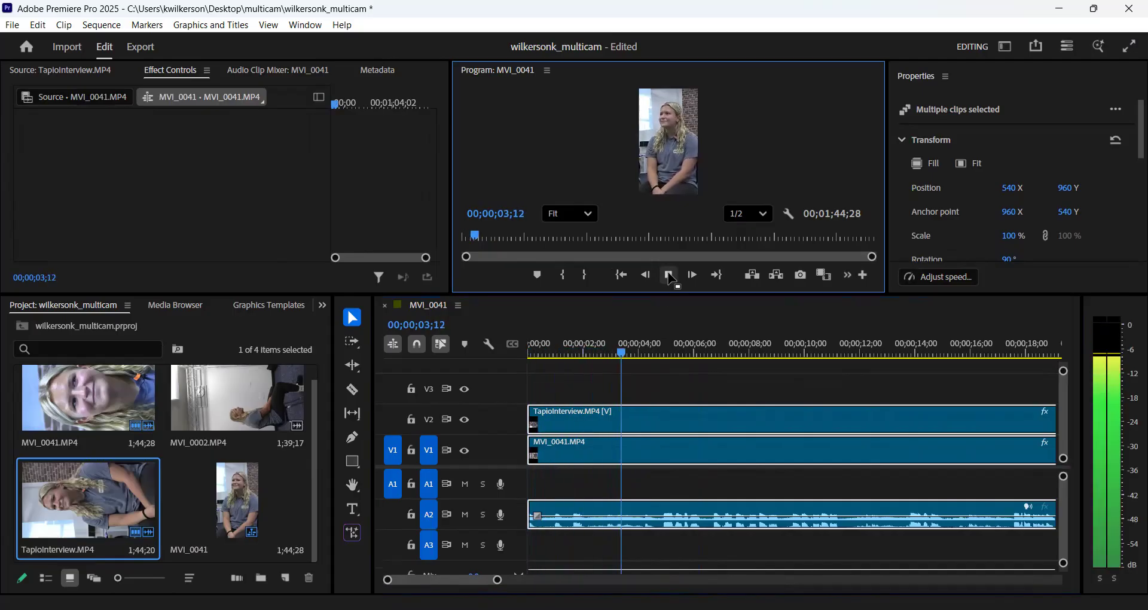
click(670, 276)
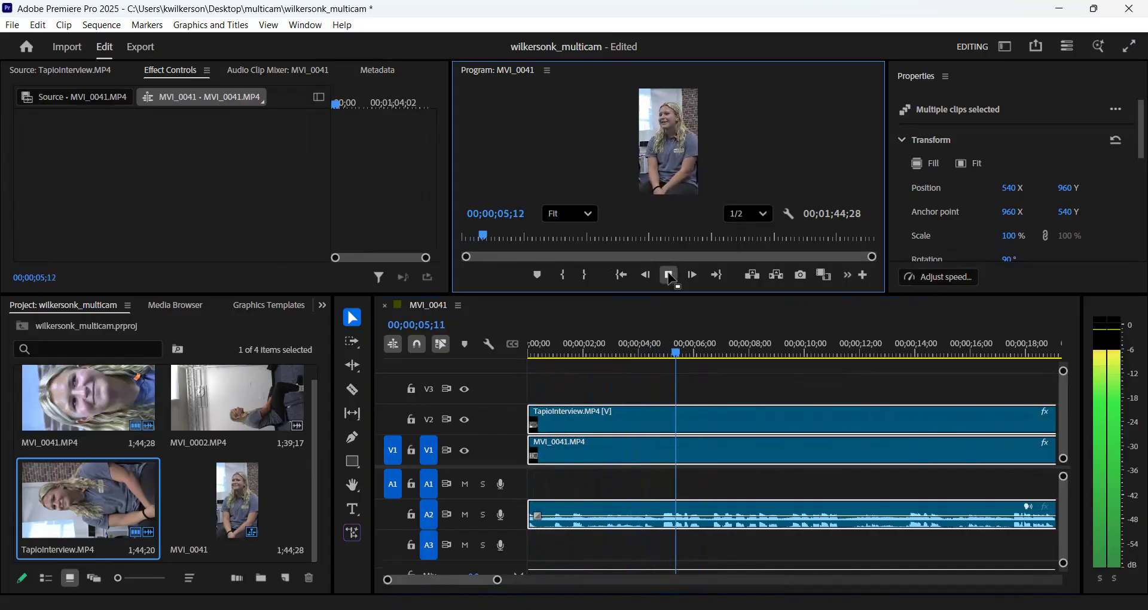
click(665, 354)
mouse_move(666, 354)
mouse_down()
mouse_move(679, 355)
mouse_move(657, 354)
mouse_up()
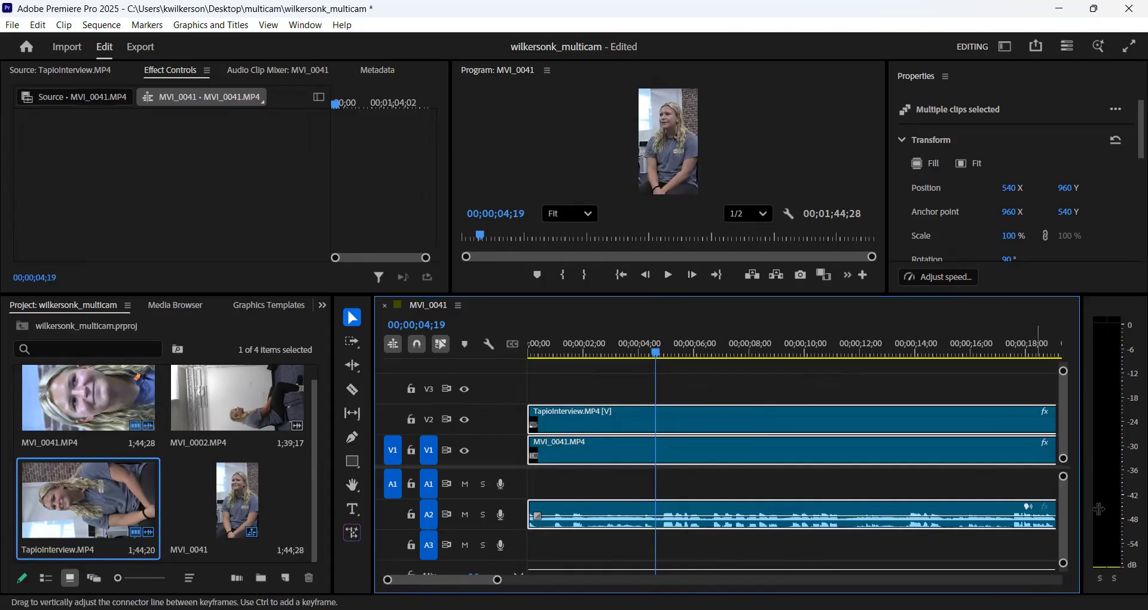
- Make the audio tracks and timeline area taller, then split the grouped clips at the playhead
drag(1063, 477, 1064, 480)
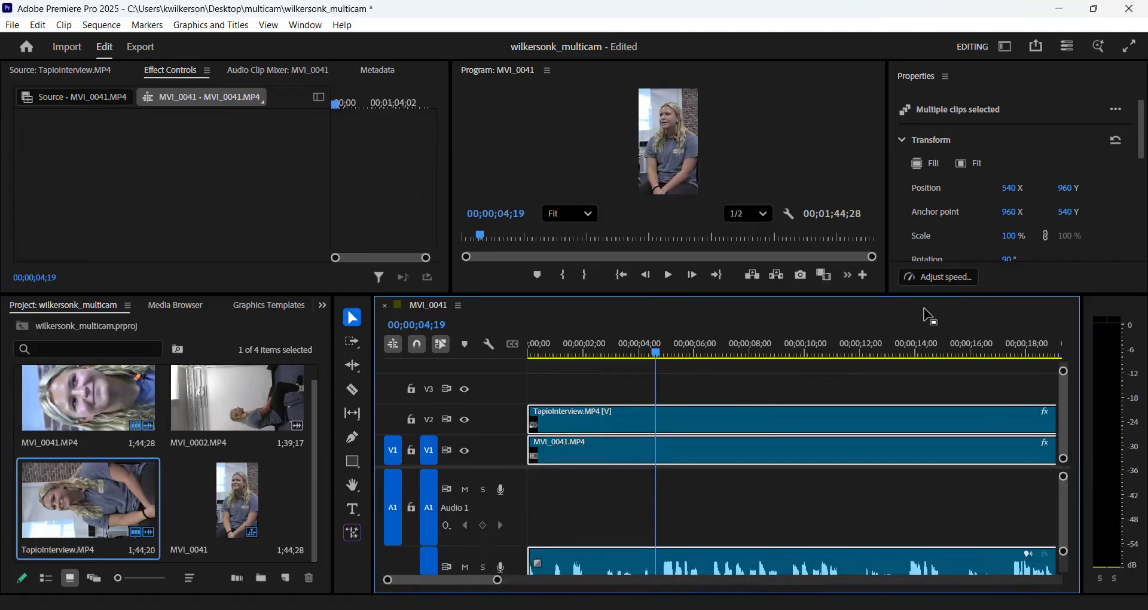
drag(846, 293, 843, 210)
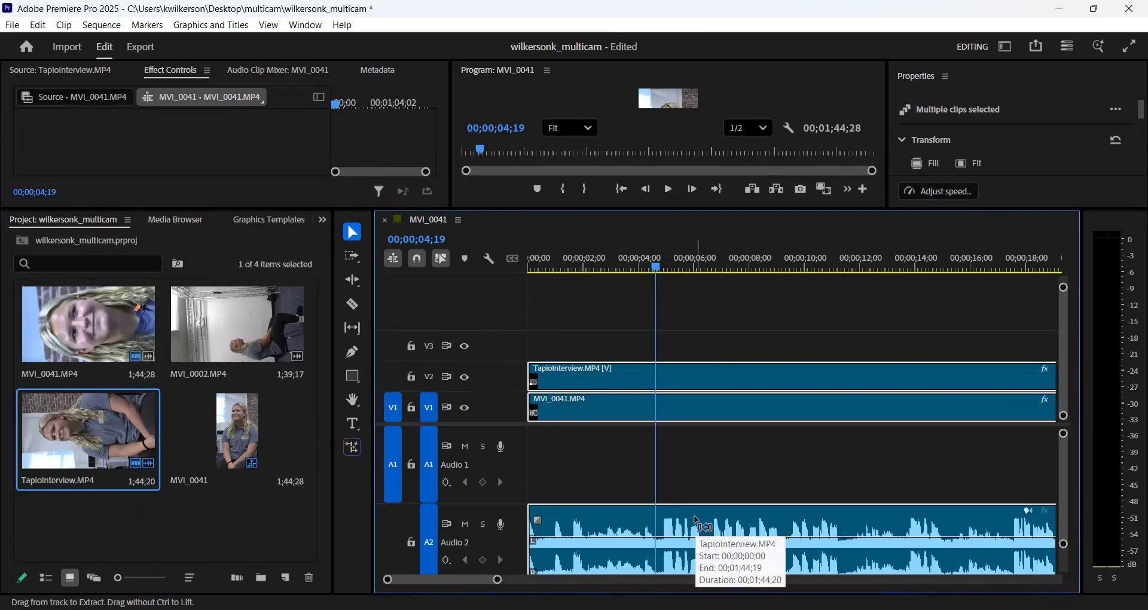
key(ctrl+k)
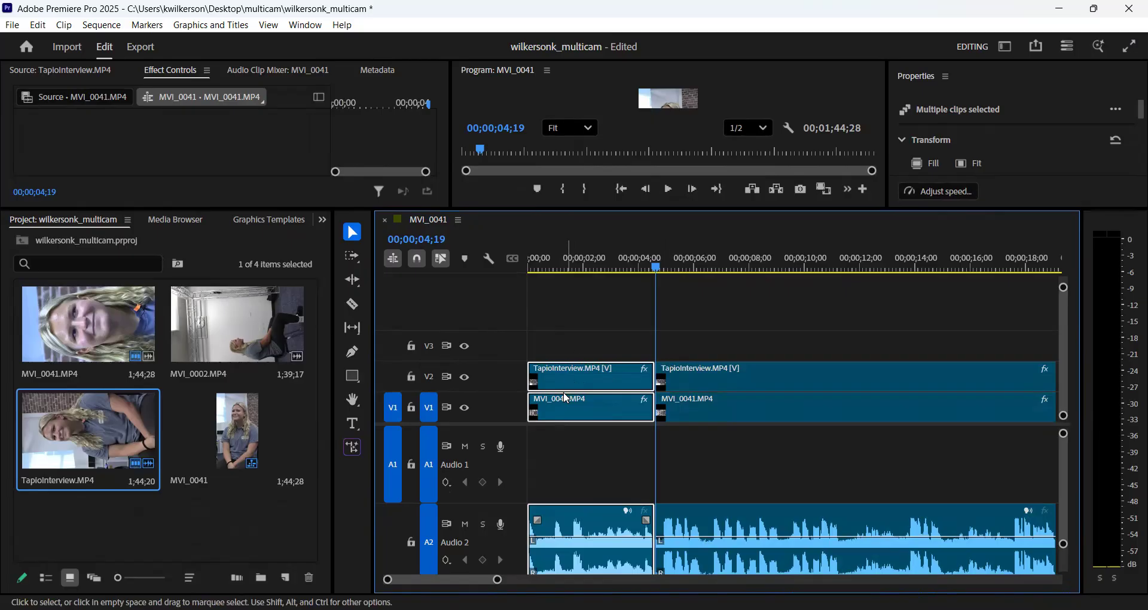
click(590, 324)
key(ctrl+a)
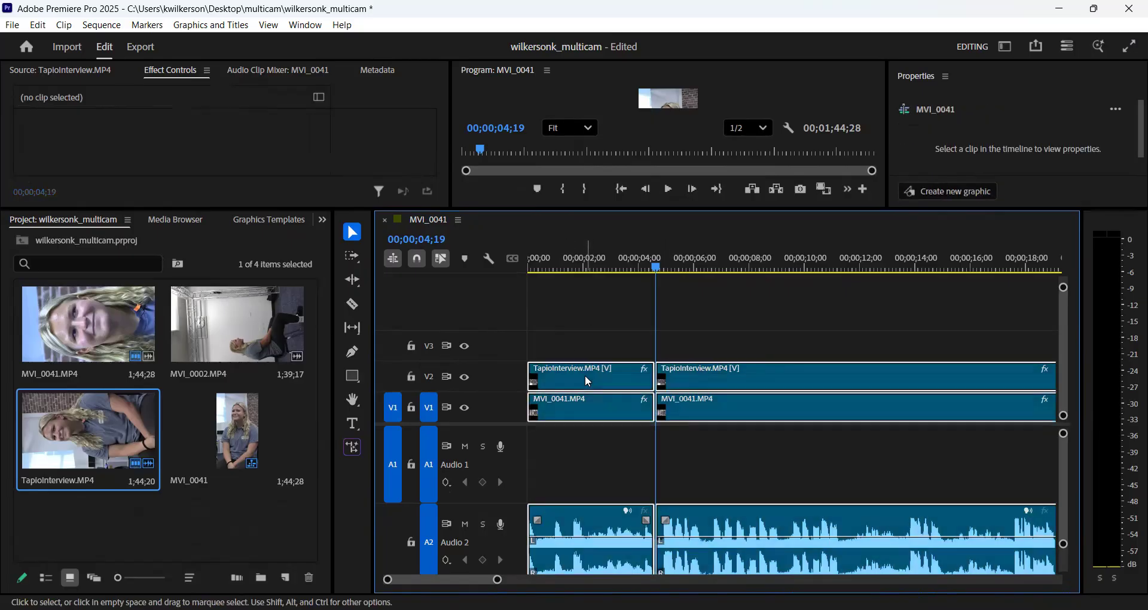
click(600, 317)
click(588, 381)
click(603, 335)
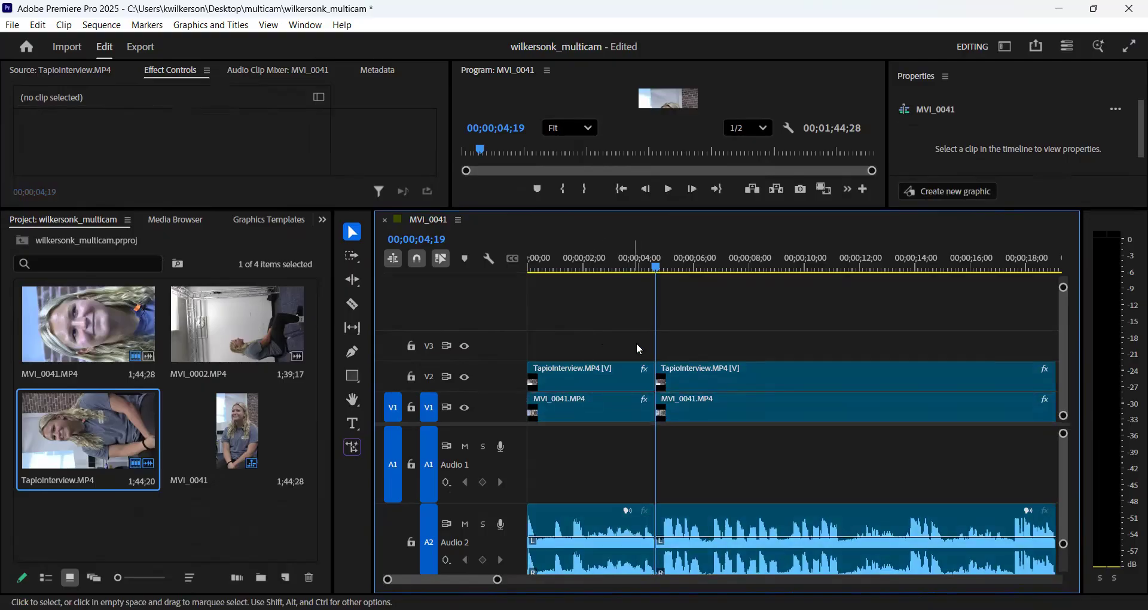
- Play on from the first cut to find the next cut point and split all grouped clips at 00;00;06;16
click(668, 189)
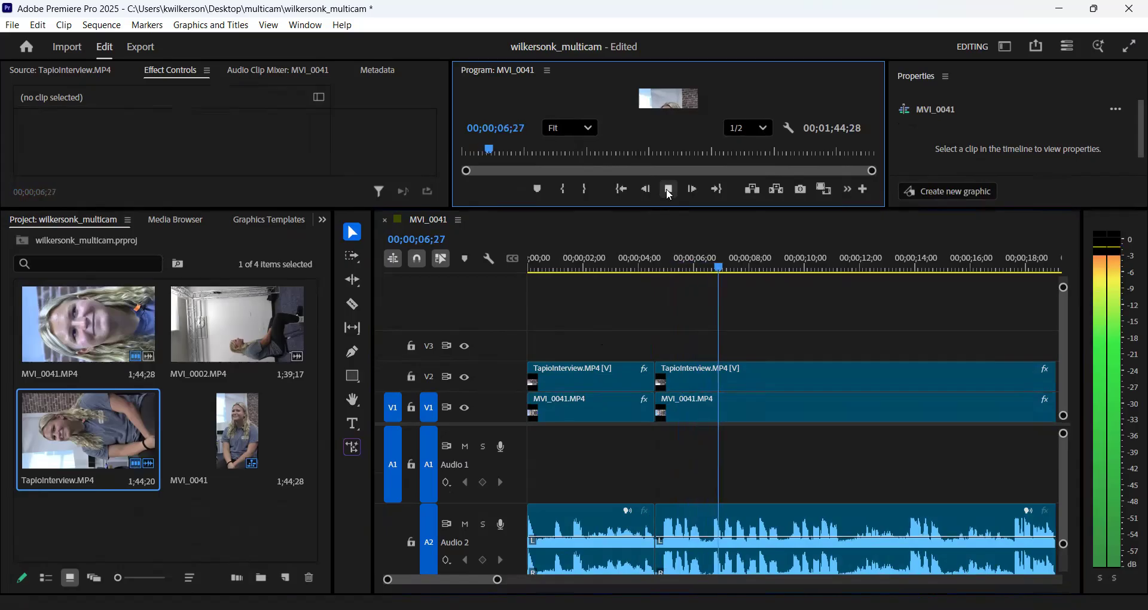
click(668, 189)
drag(739, 271, 707, 267)
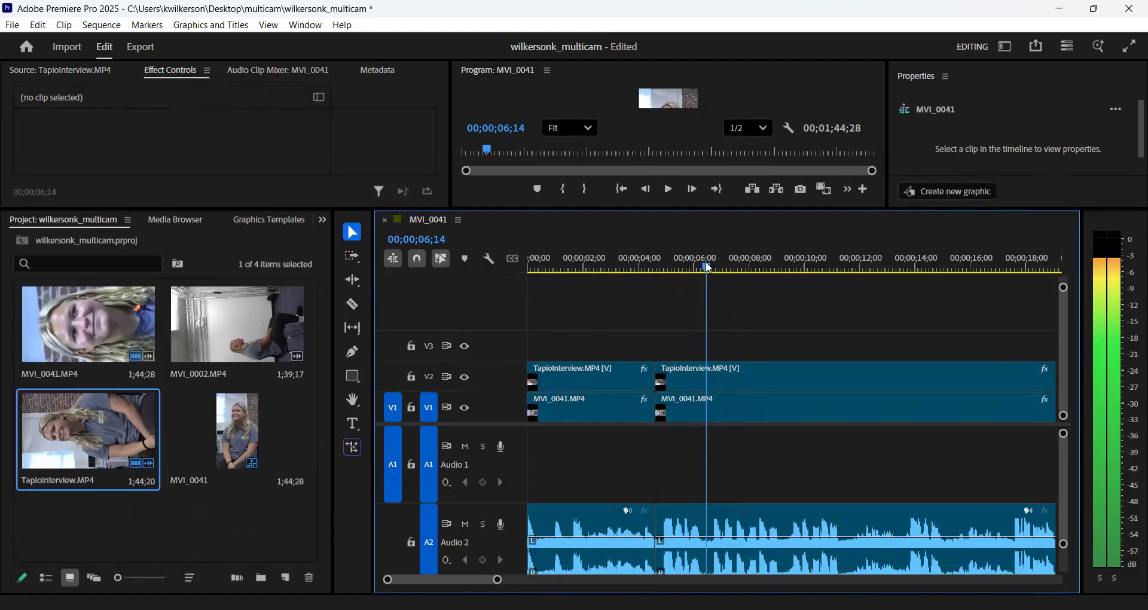
drag(706, 264, 708, 259)
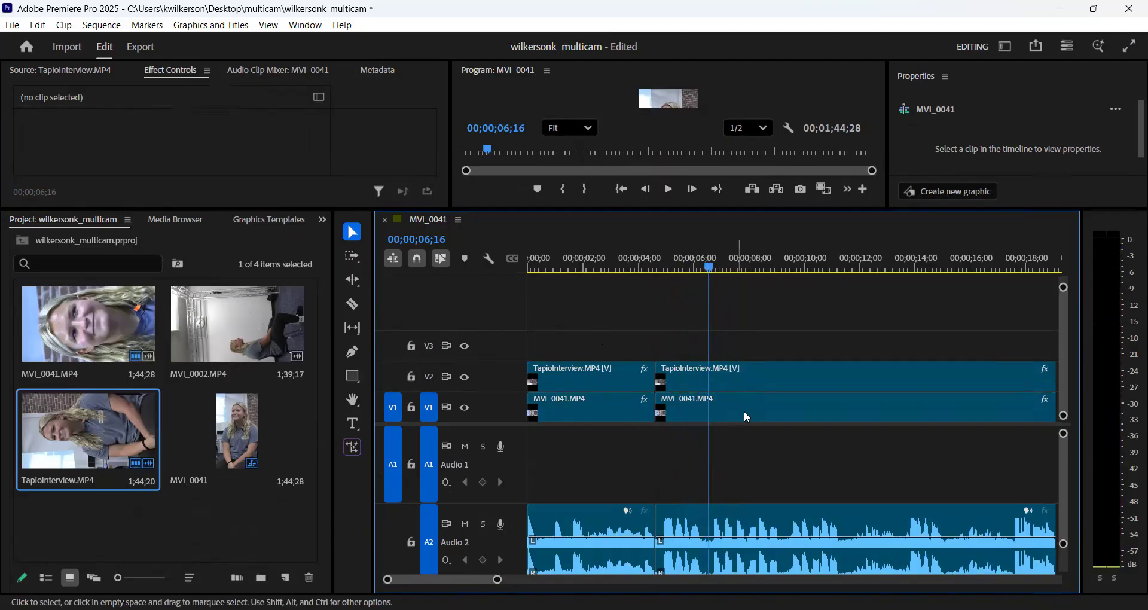
key(ctrl+a)
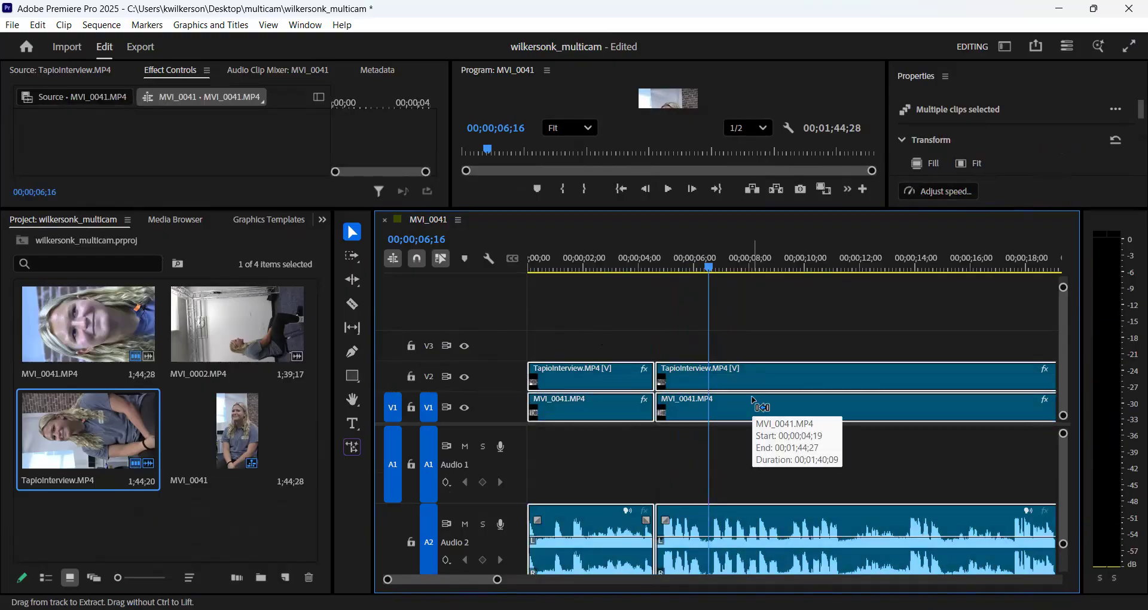
key(ctrl+k)
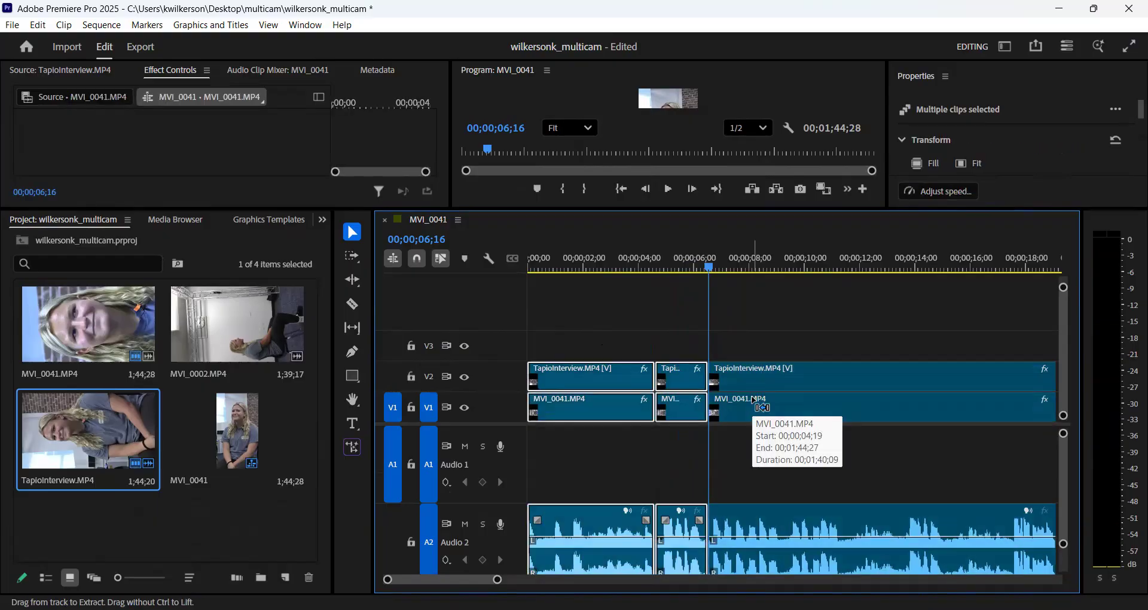
- Play on from the second cut and split the remaining grouped clips at the speech pause at 00;00;13;10
click(667, 190)
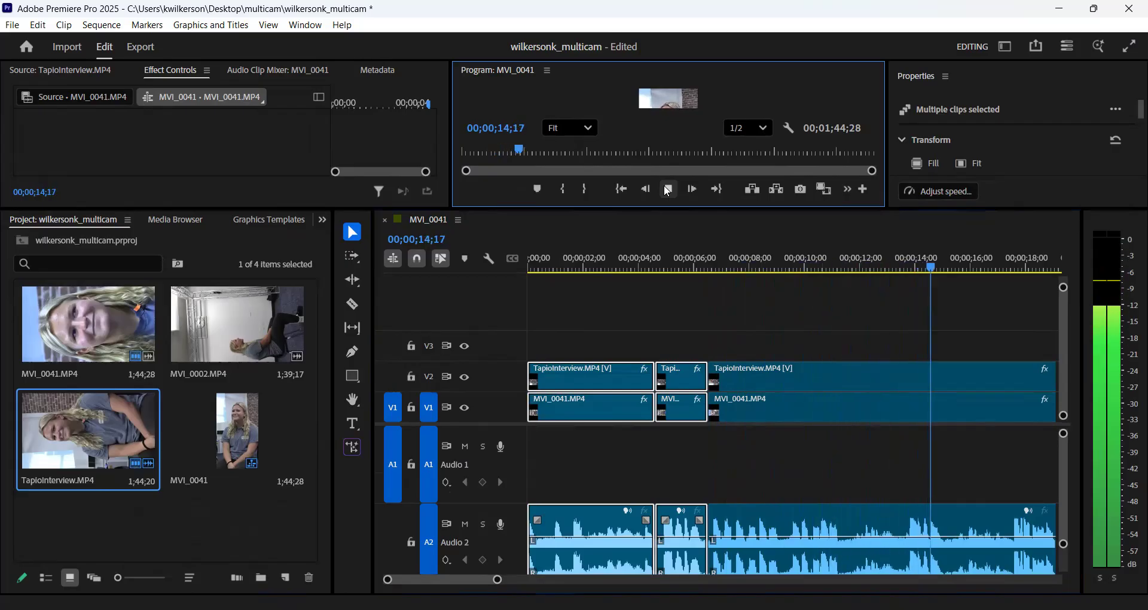
click(668, 190)
drag(944, 269, 899, 274)
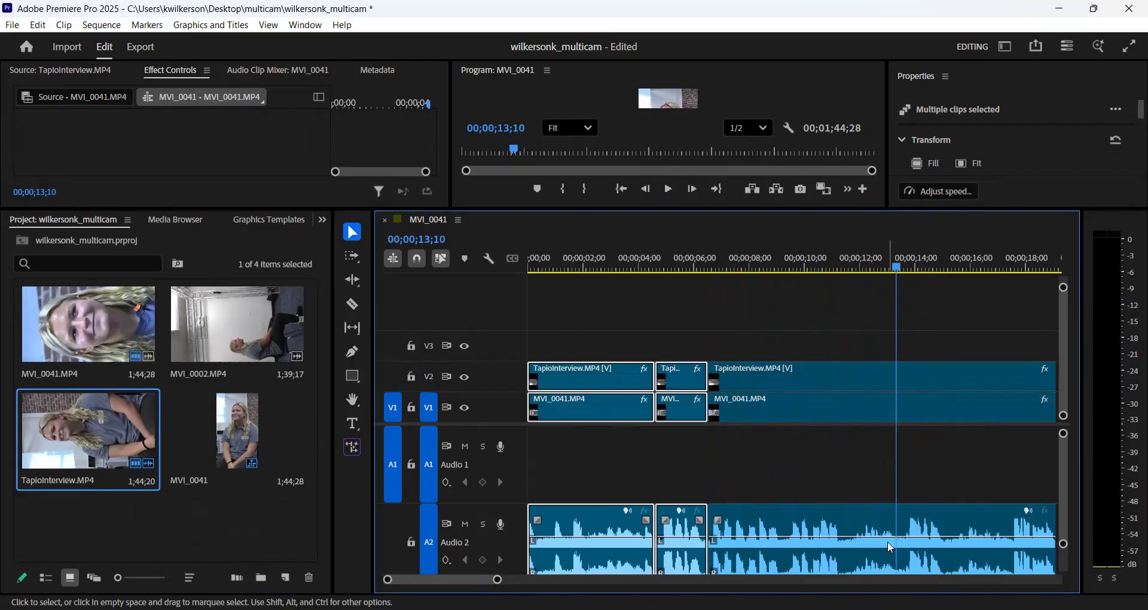
click(873, 394)
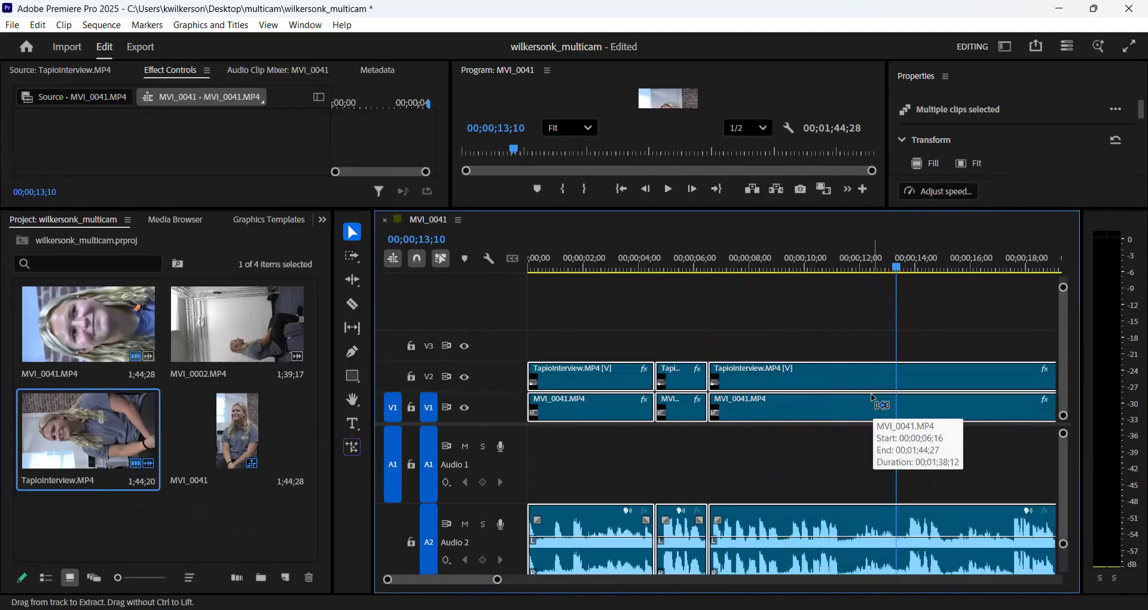
key(ctrl+k)
- Play on from the third cut and split the last grouped segment at 00;00;15;10
click(669, 190)
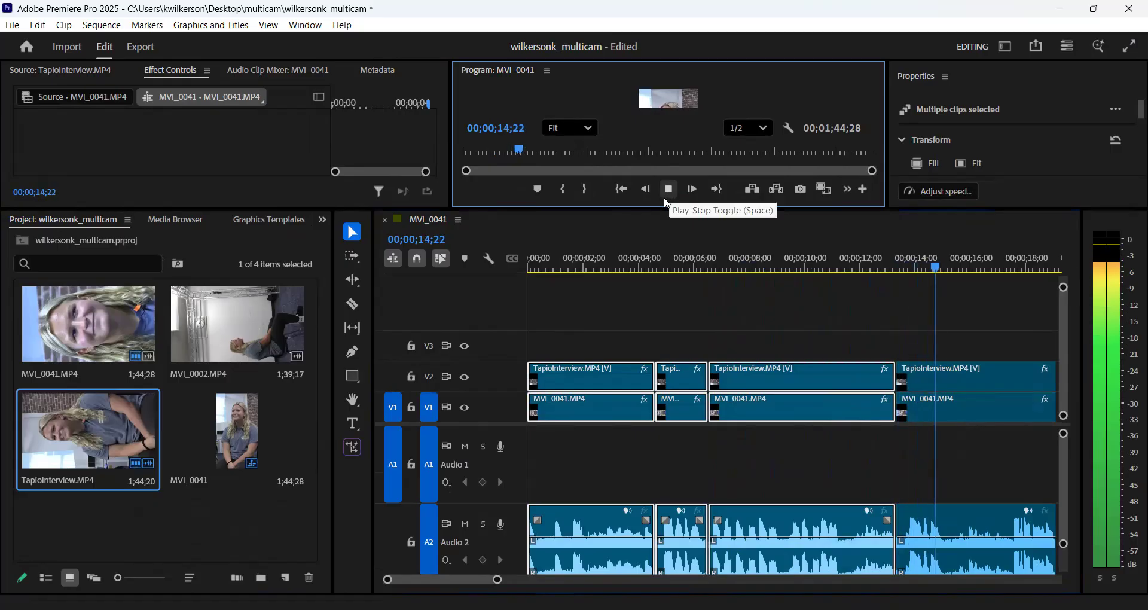
click(667, 201)
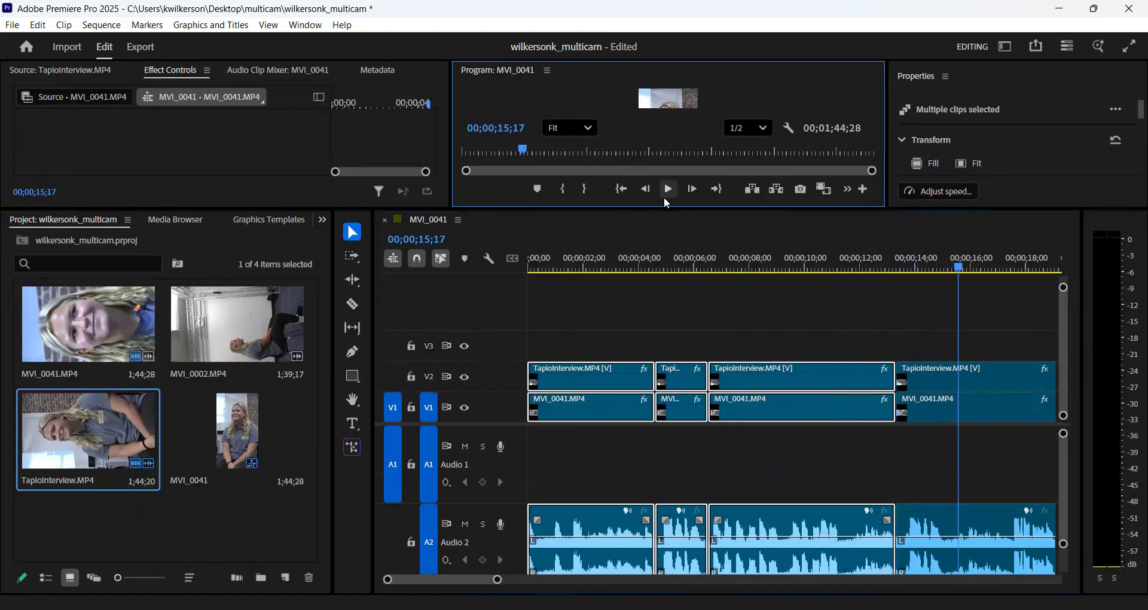
click(961, 271)
drag(954, 272, 957, 274)
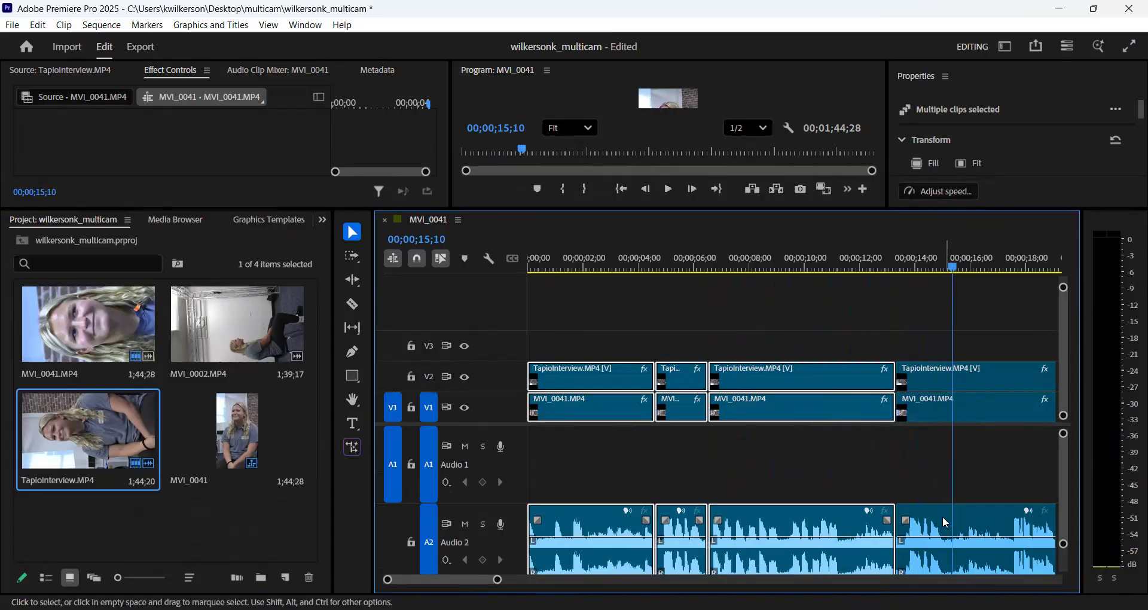
key(ctrl+k)
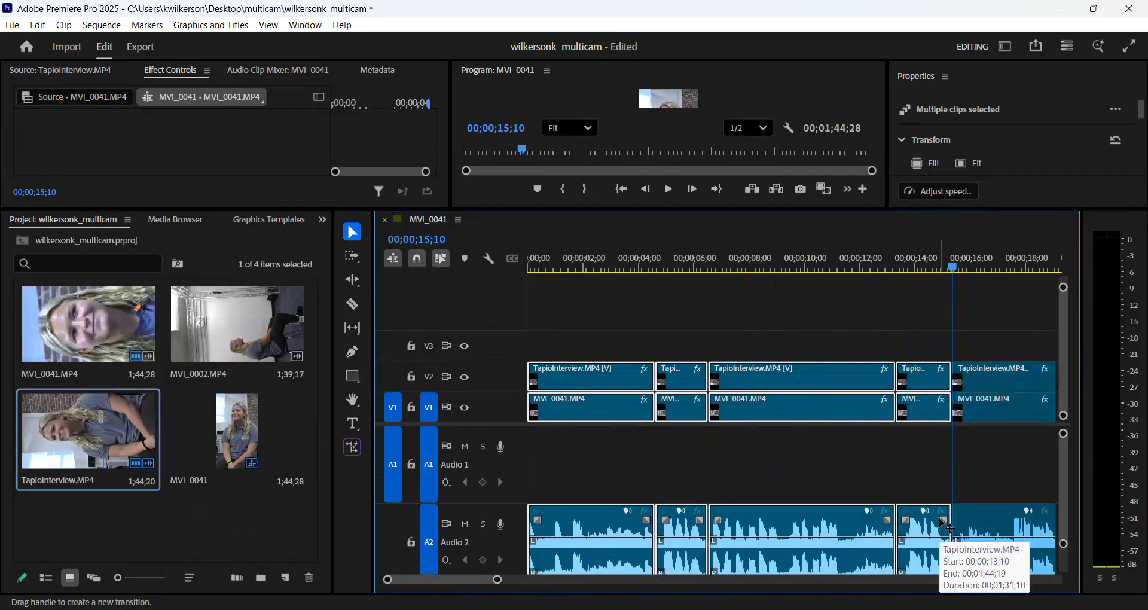
- Play on from the fourth cut and split the remaining grouped clips at the speech pause at 00;00;28;20
click(669, 189)
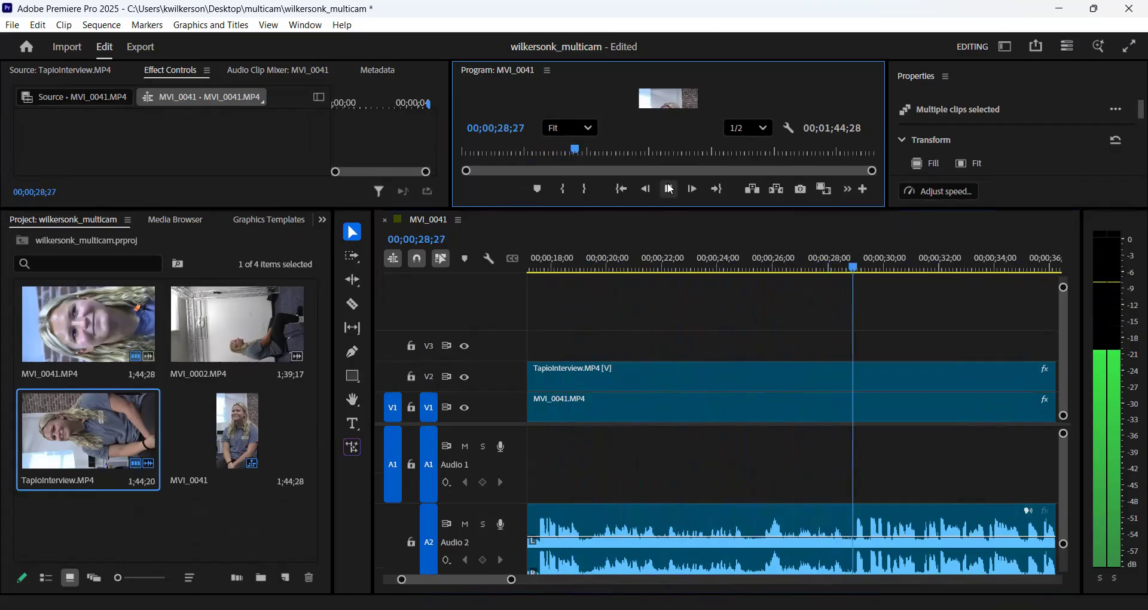
click(670, 189)
drag(863, 265, 850, 268)
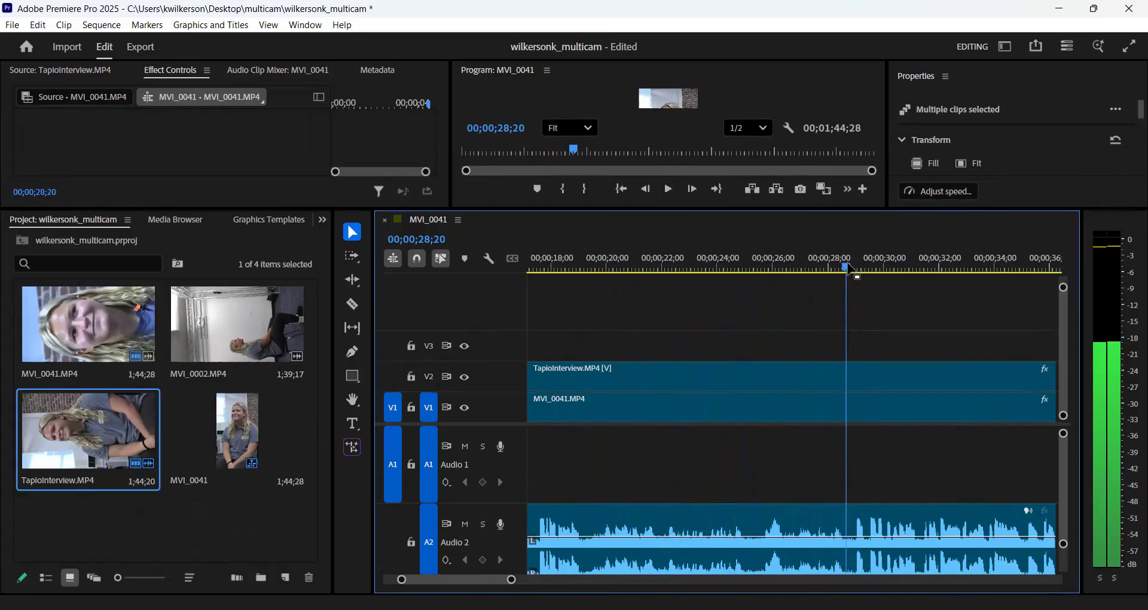
click(897, 534)
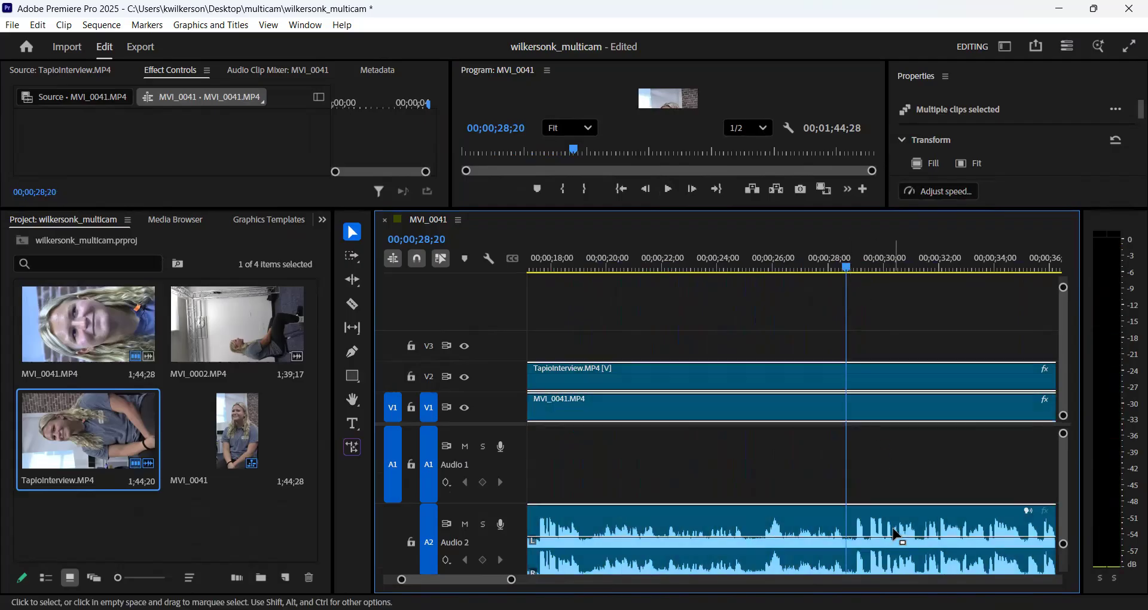
key(ctrl+k)
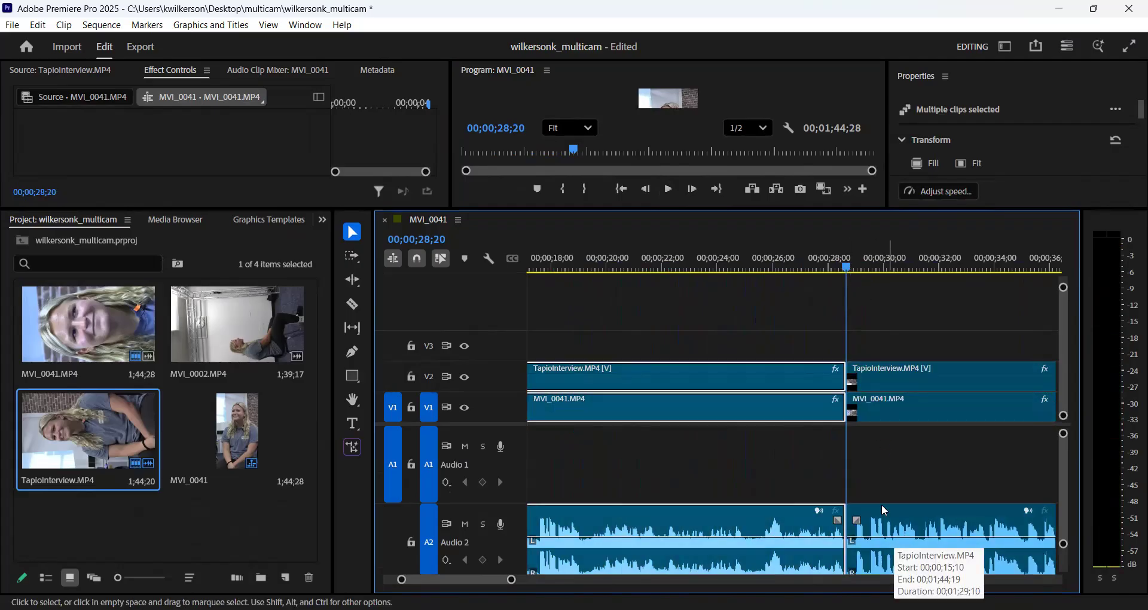
- Play on from the fifth cut and split the remaining grouped clips at 00;00;40;24
click(667, 190)
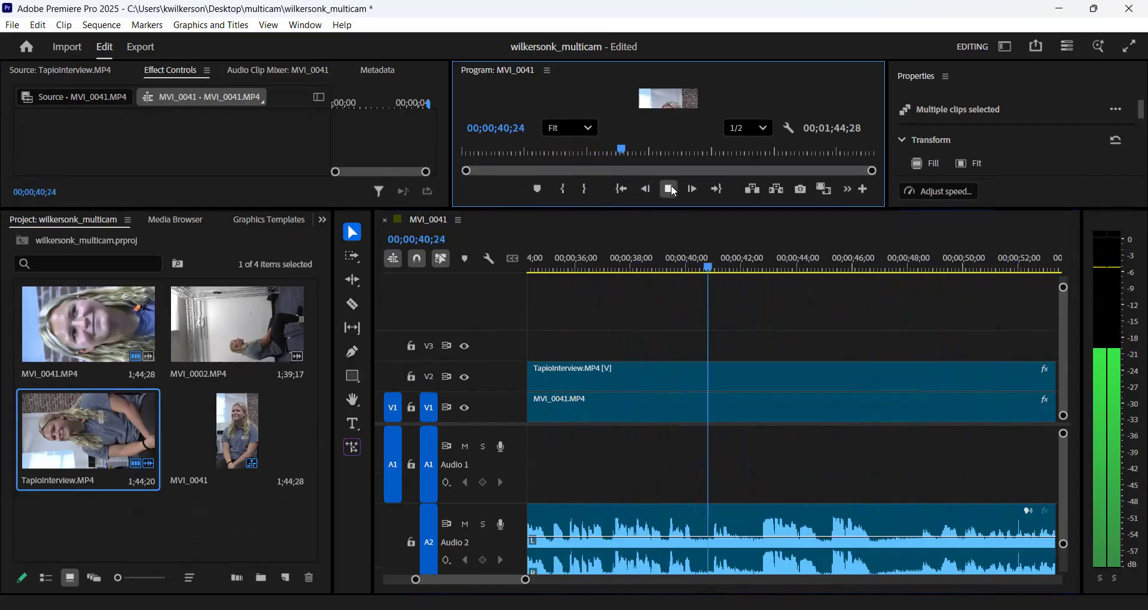
click(671, 189)
drag(714, 267, 710, 266)
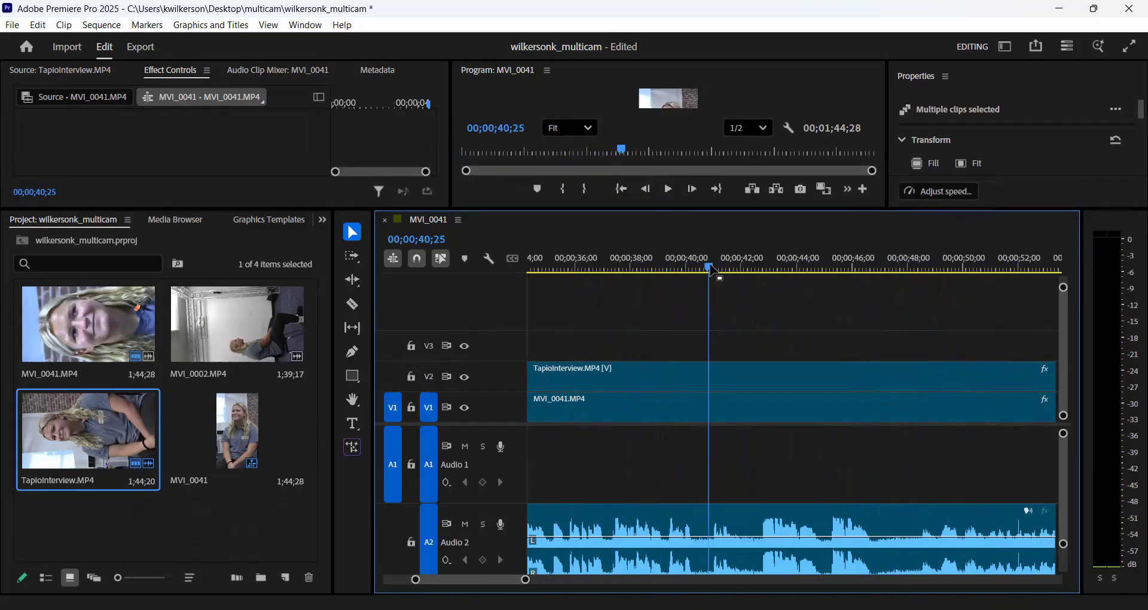
click(738, 397)
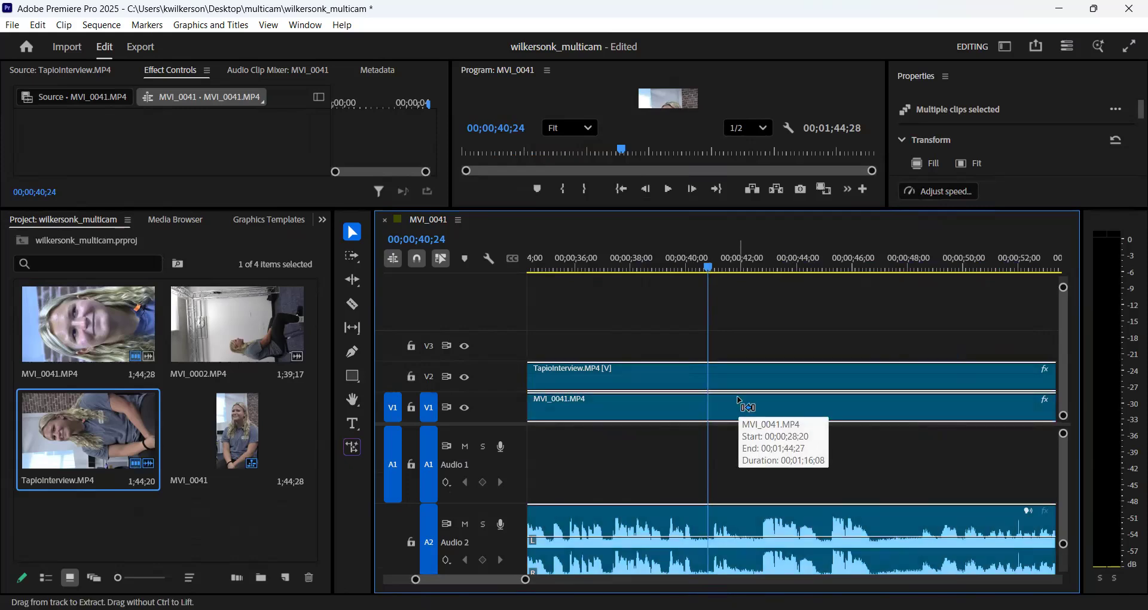
key(ctrl+k)
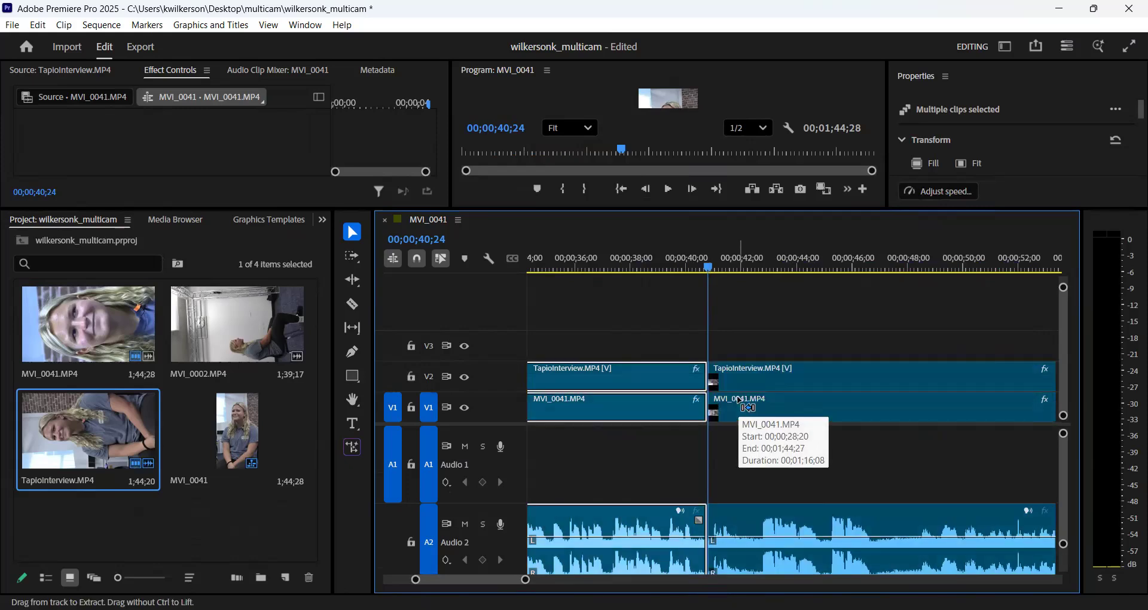
- Play on from the sixth cut and split the remaining grouped clips at the pause at 00;00;55;29
click(669, 191)
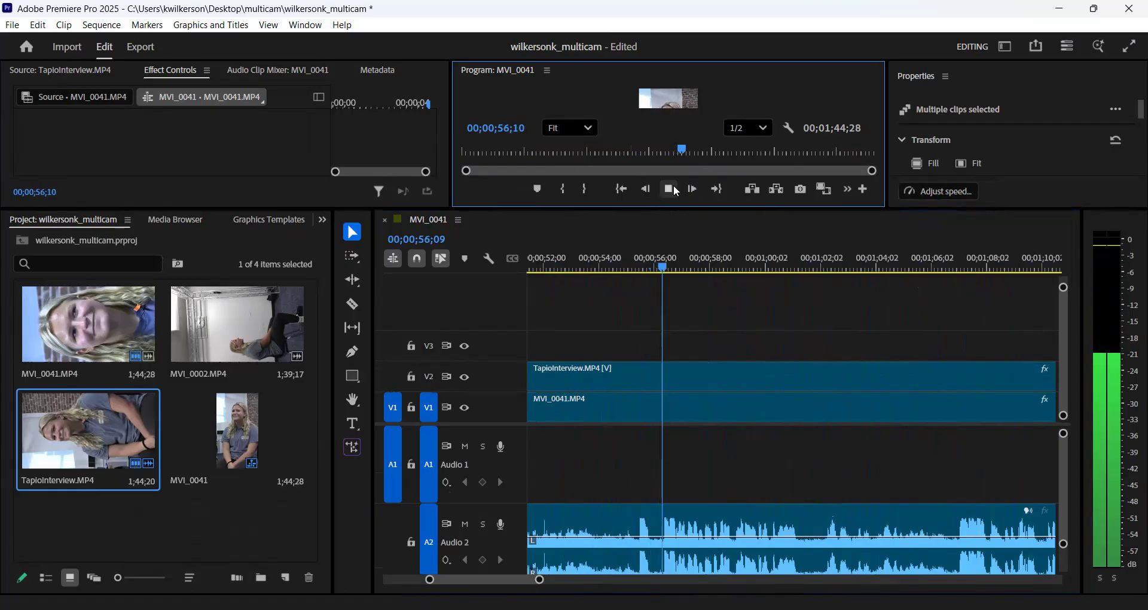
click(674, 187)
drag(683, 266, 655, 267)
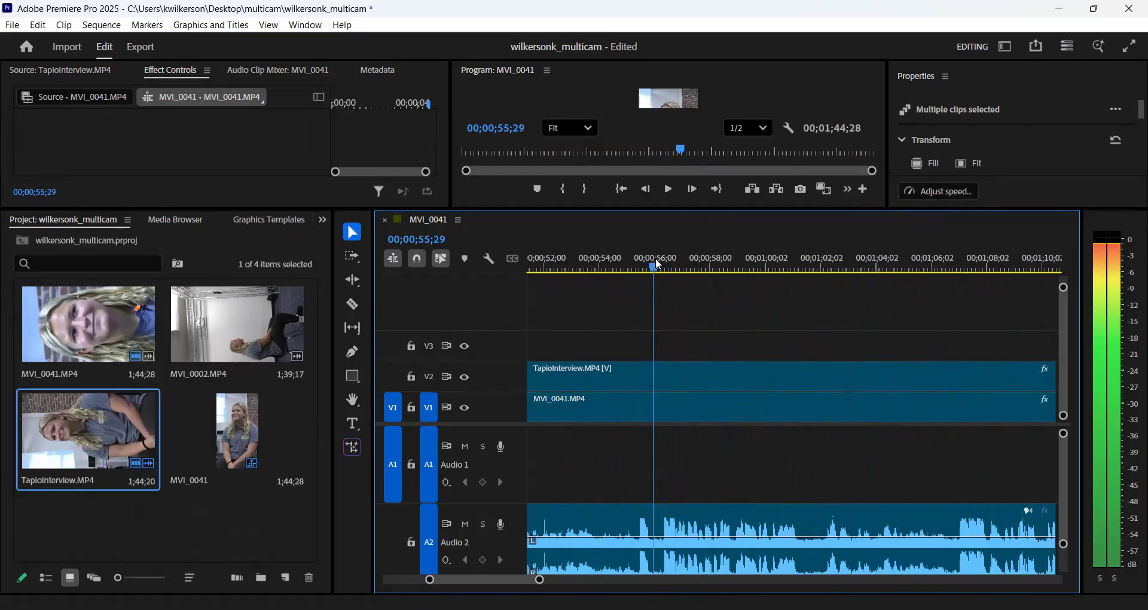
click(682, 377)
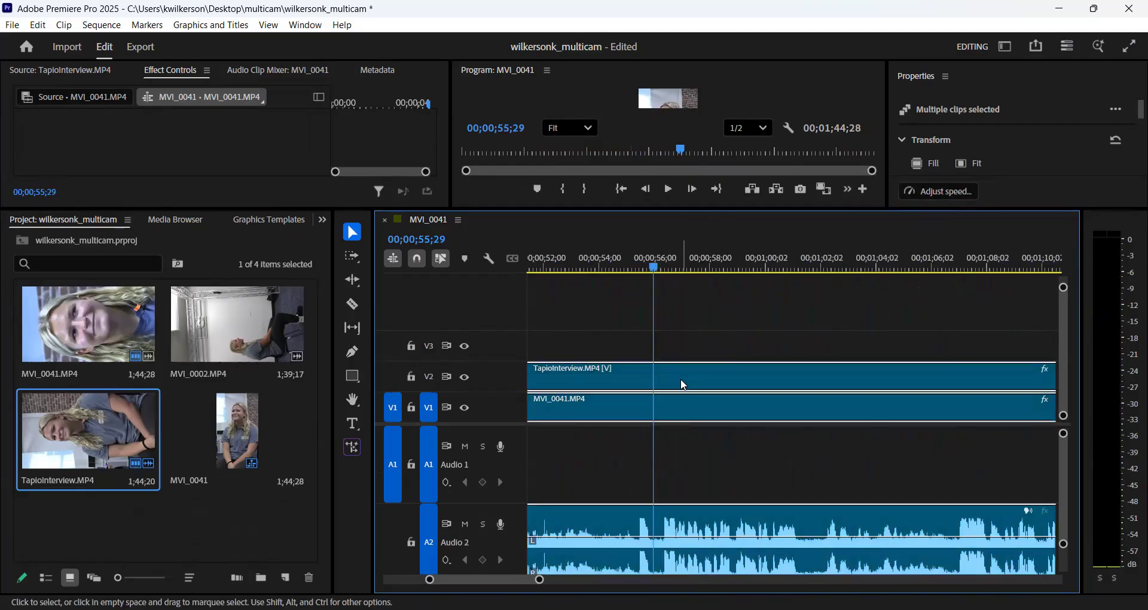
key(ctrl+k)
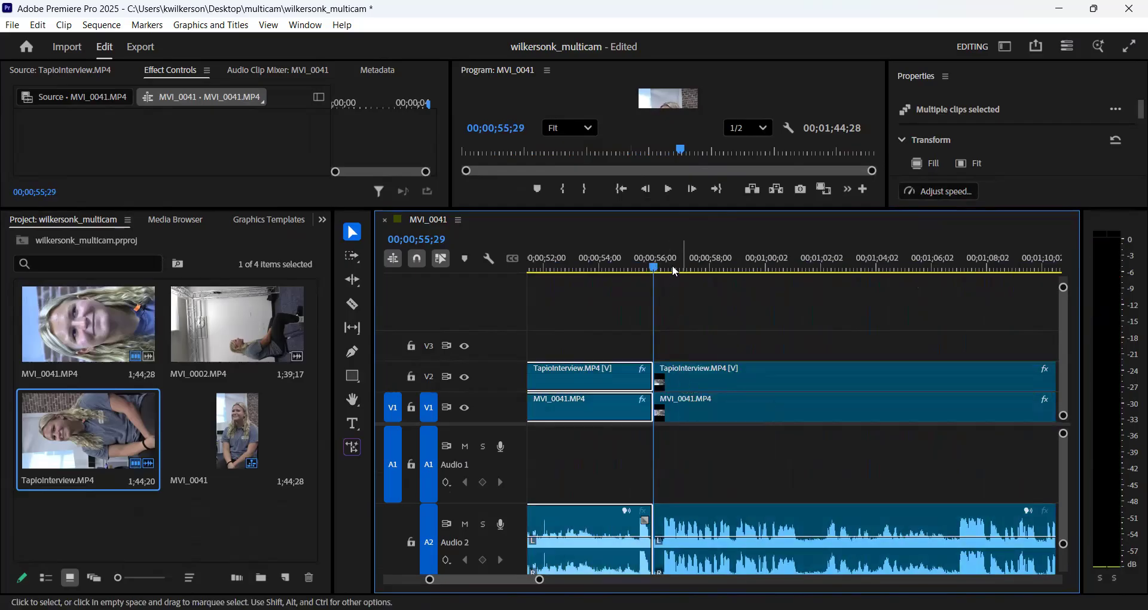
- Play on from the seventh cut, split the remaining grouped clips at 00;01;01;23 and clear the selection
click(669, 189)
click(669, 189)
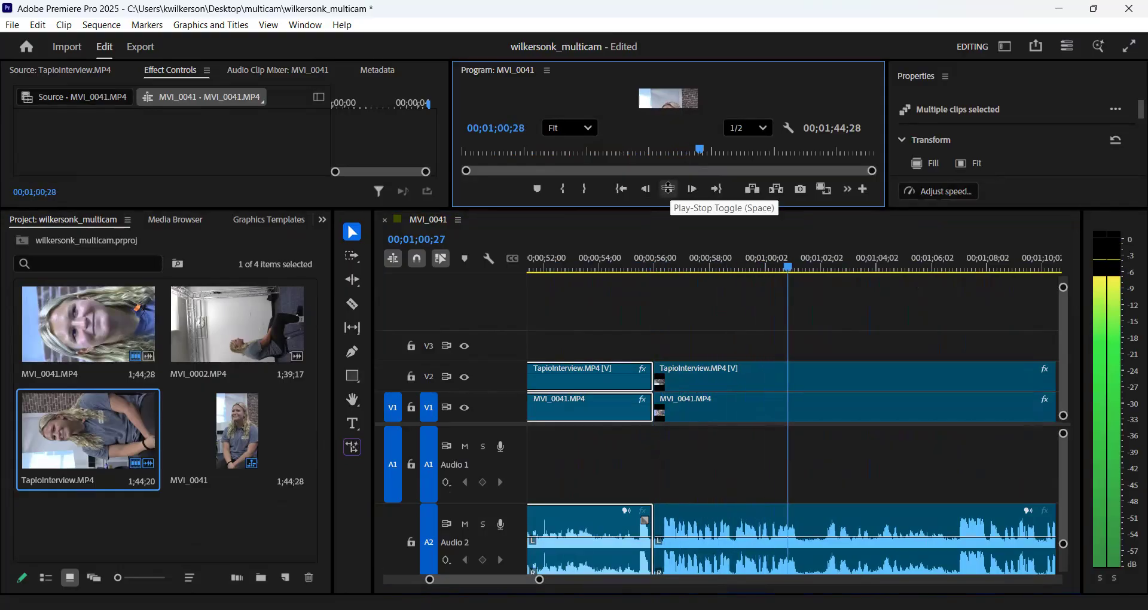
click(668, 189)
click(876, 542)
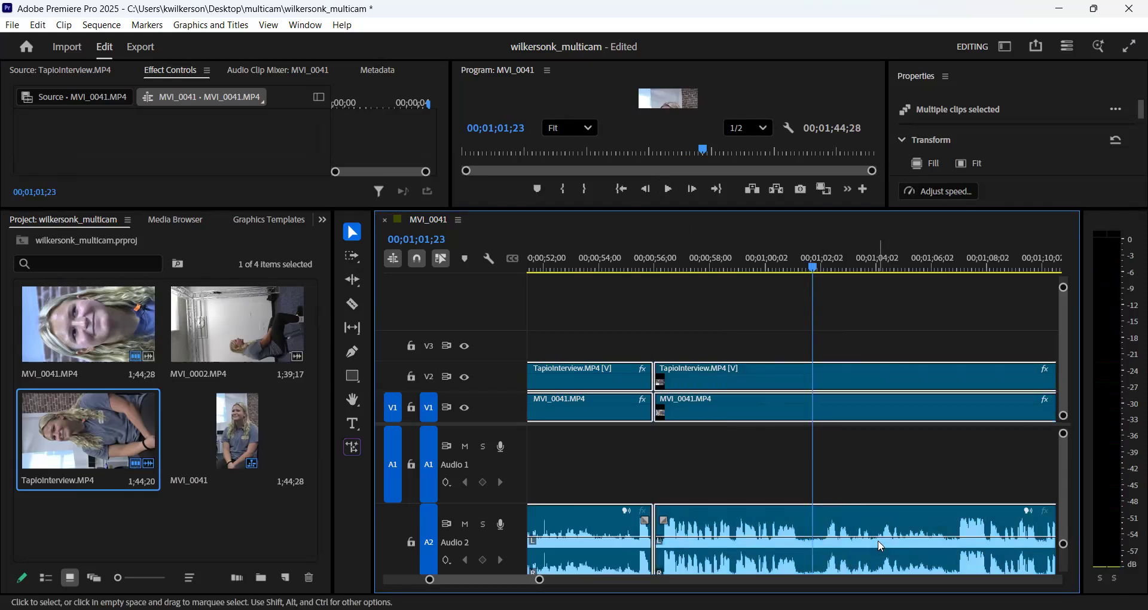
key(ctrl+k)
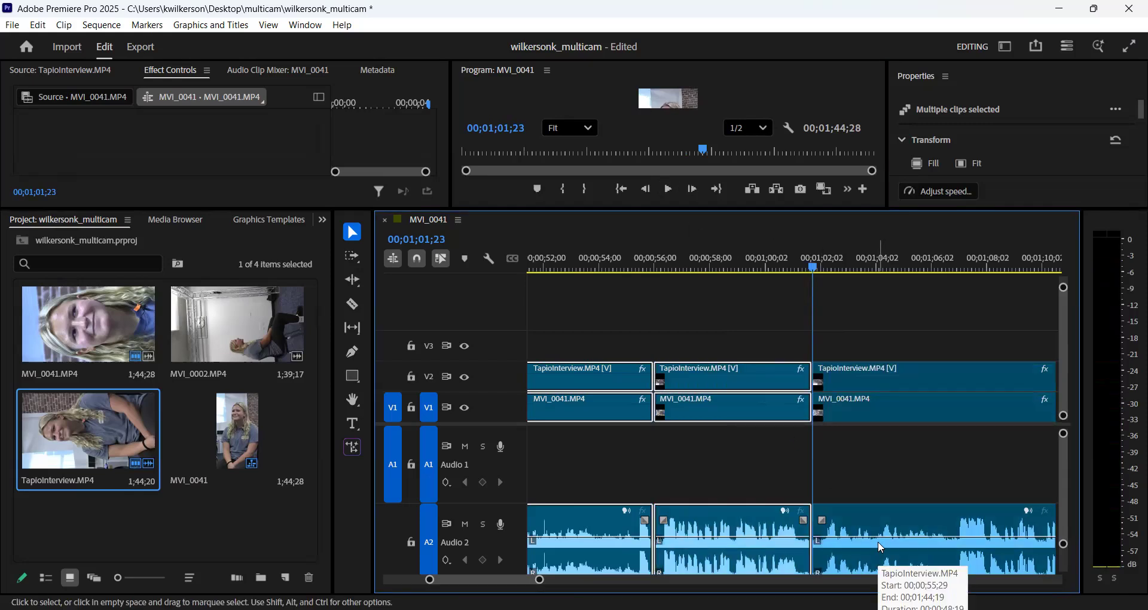
click(867, 321)
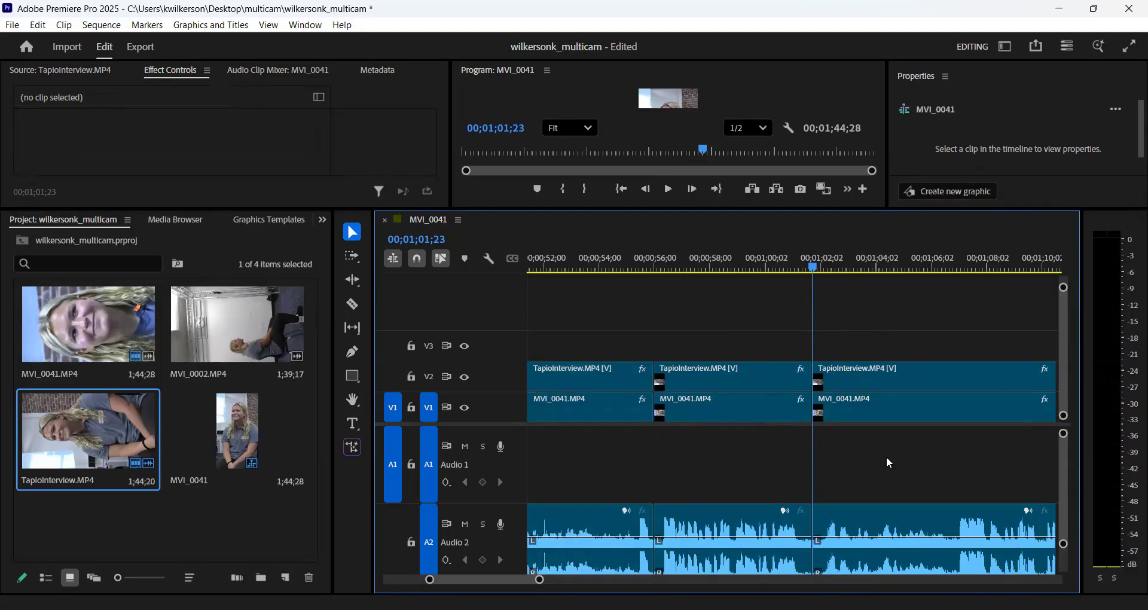
- Show the whole sequence and play it from the start to review the opening segment
drag(539, 580, 673, 579)
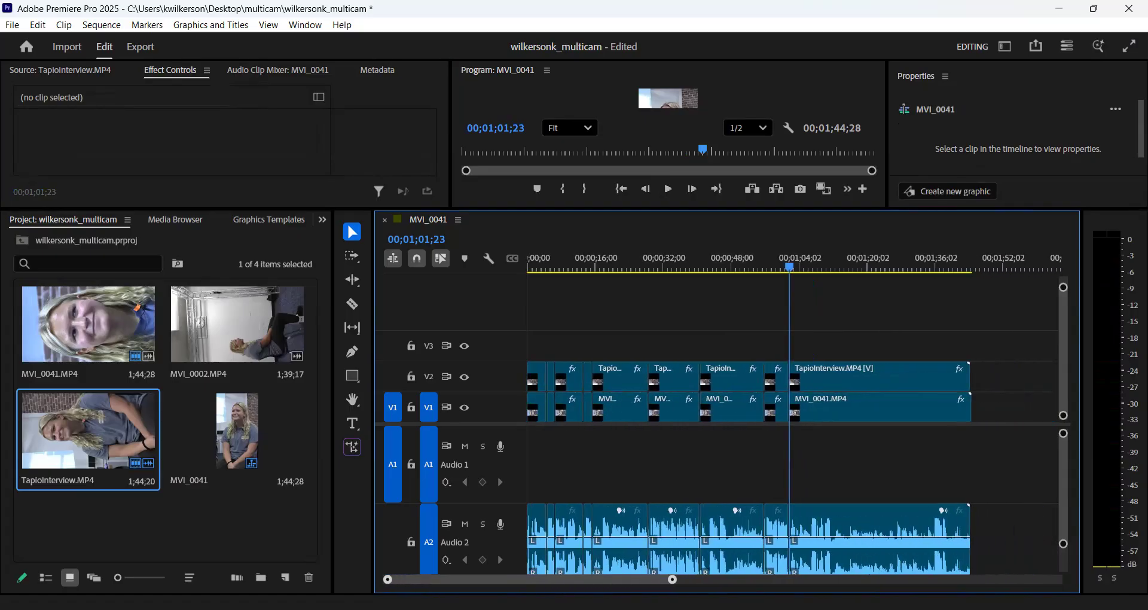
drag(787, 264, 477, 264)
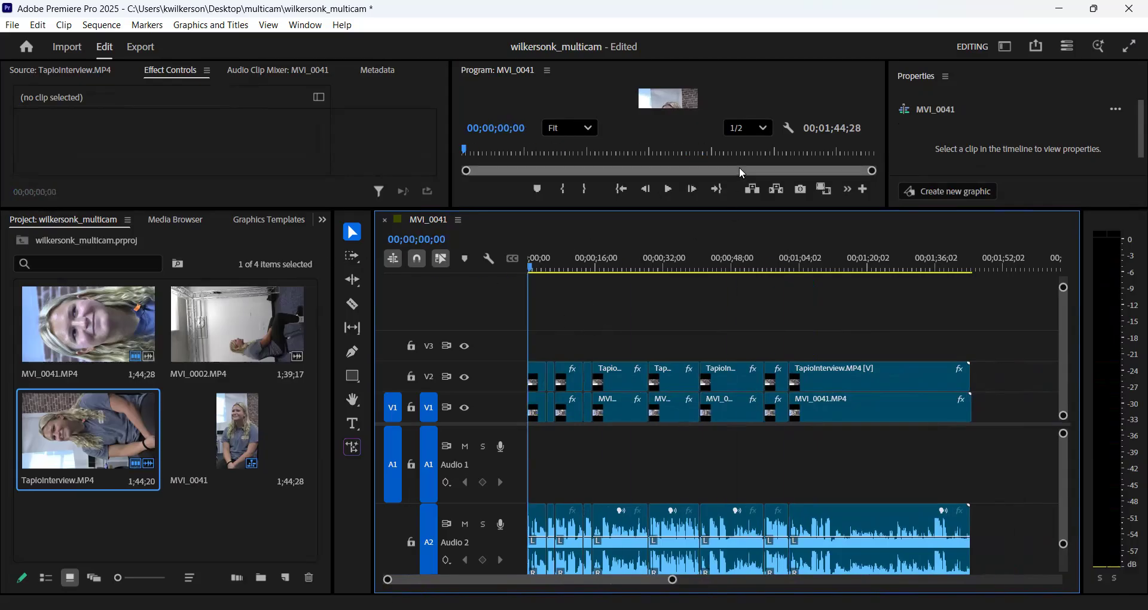
click(669, 189)
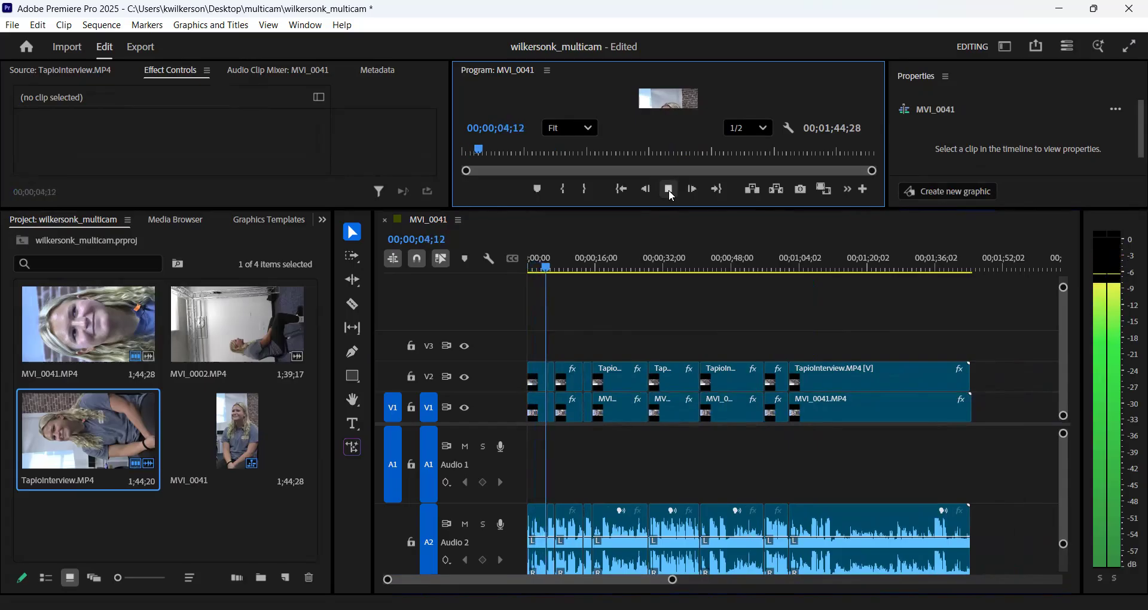
click(669, 189)
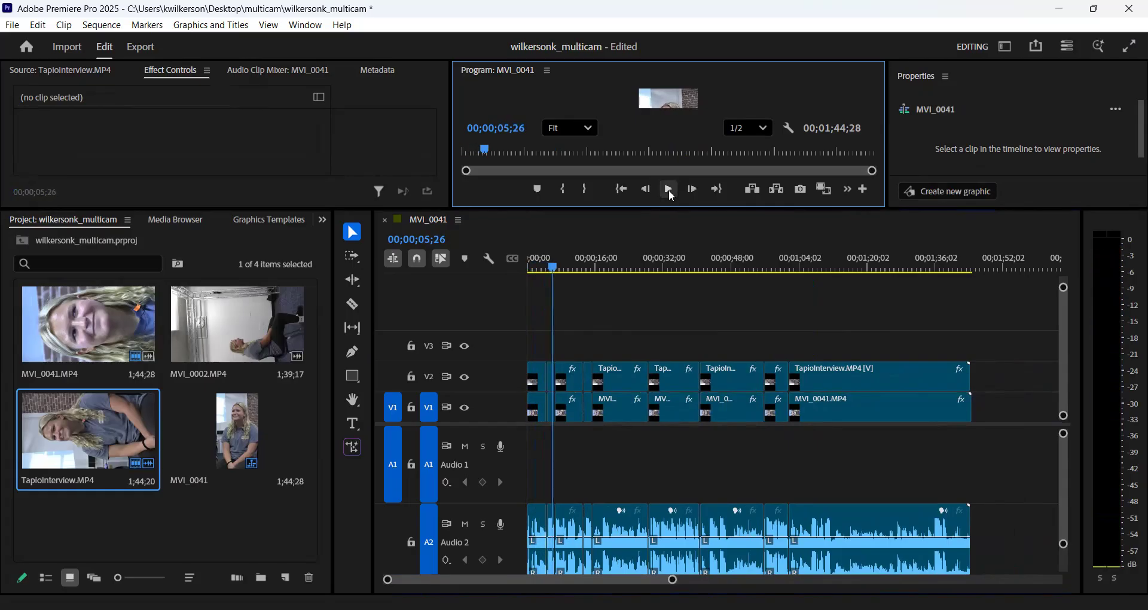
- Select all the split video and audio clips in the sequence, ungroup them and clear the selection
click(533, 334)
key(ctrl+a)
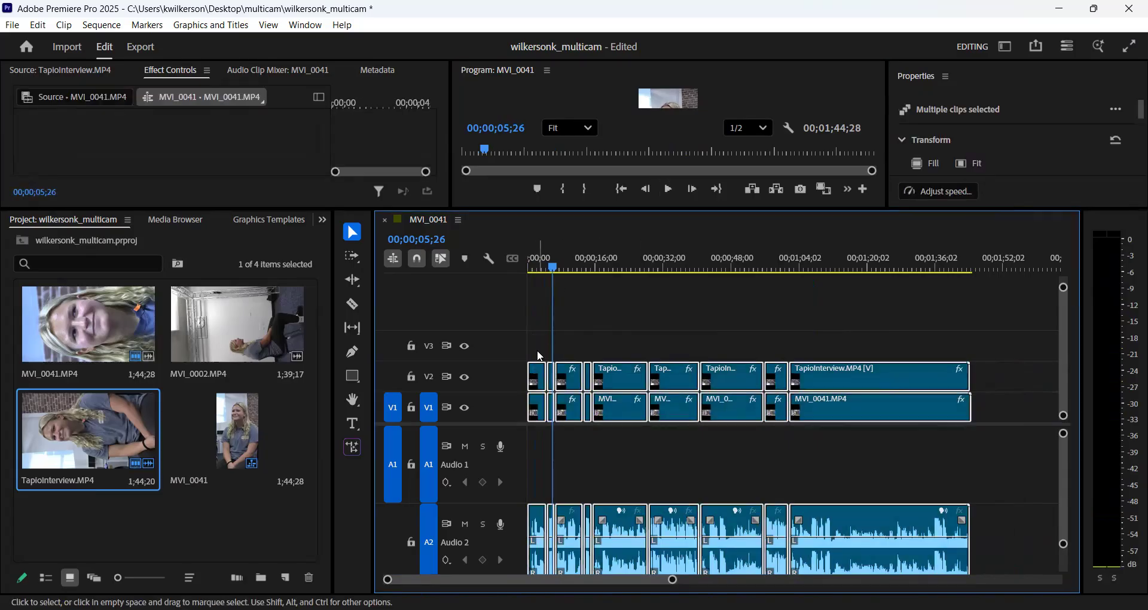
click(538, 352)
key(ctrl+a)
click(626, 343)
drag(535, 350, 856, 557)
right_click(863, 415)
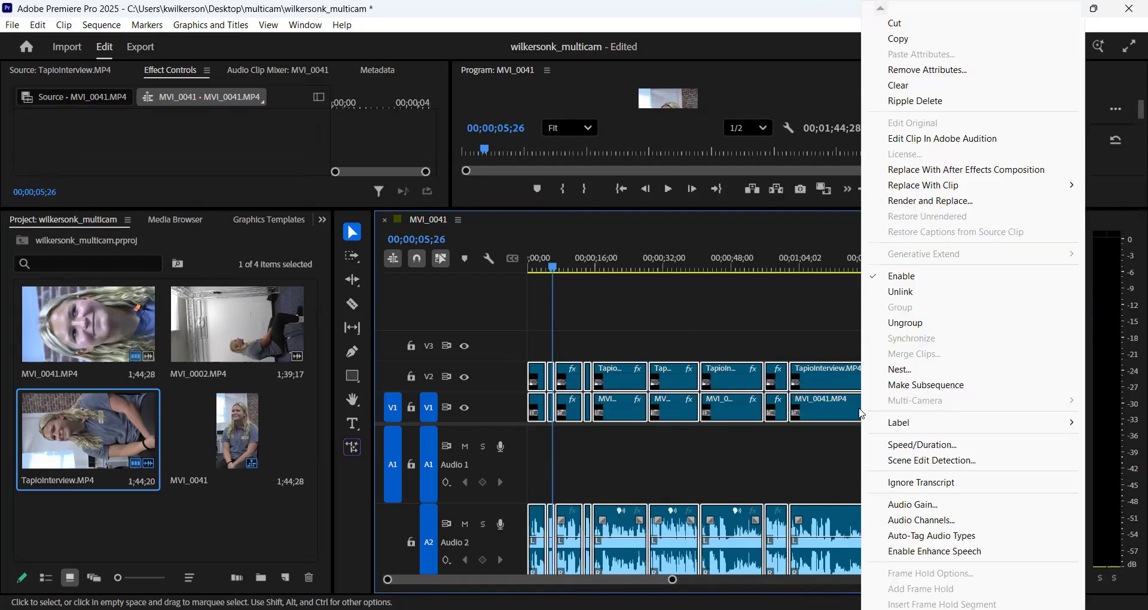
click(908, 324)
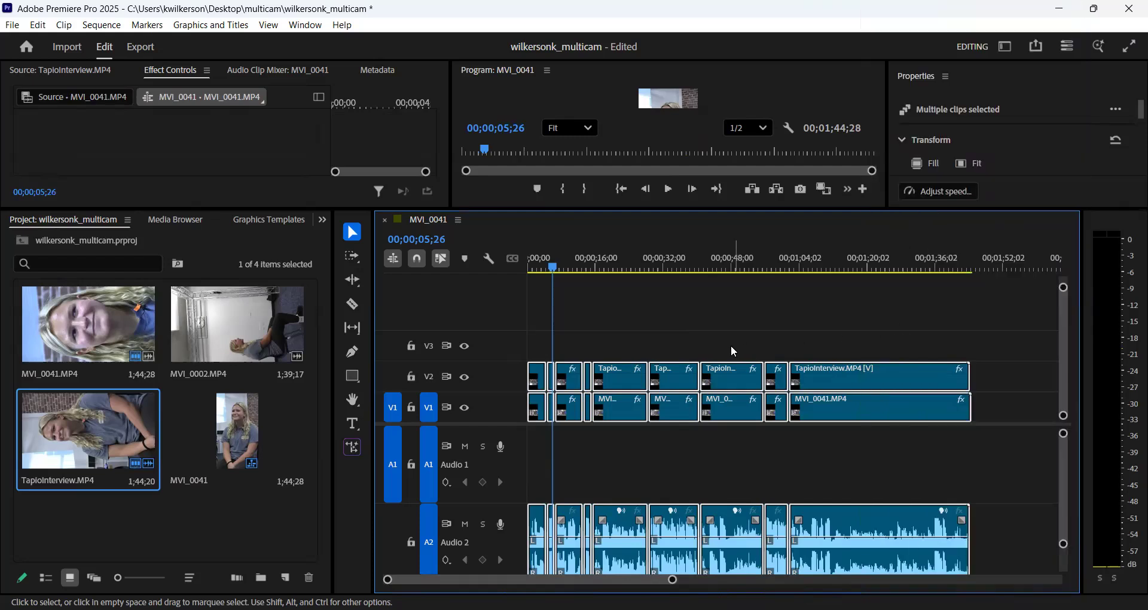
click(683, 338)
- Delete the first segment's video and audio clips and close the gap with a ripple delete
drag(531, 327, 533, 414)
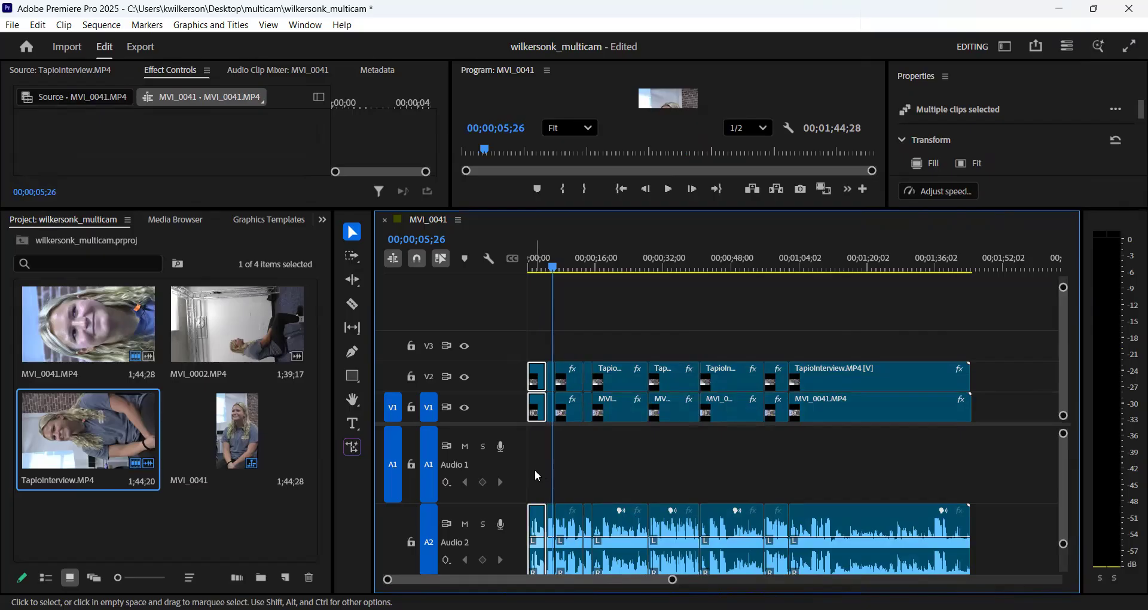
key(Delete)
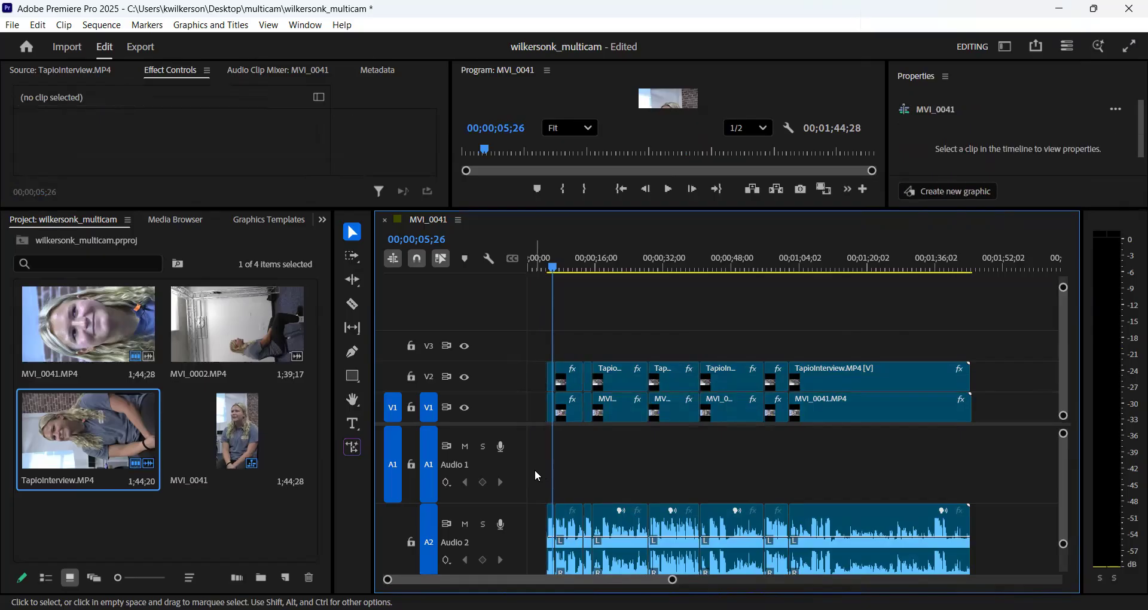
right_click(540, 397)
click(572, 402)
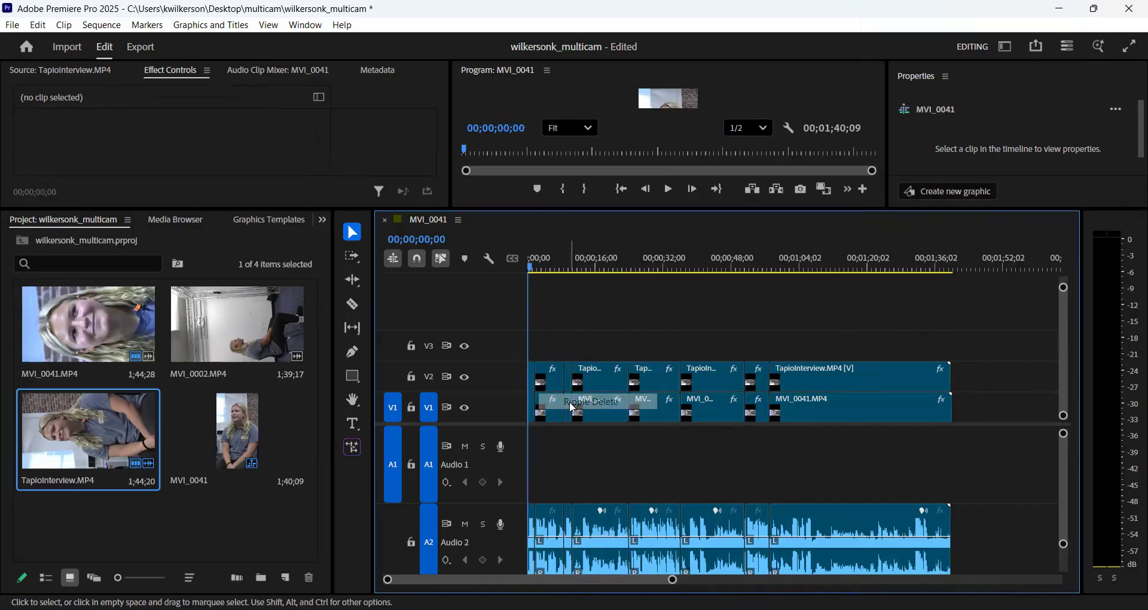
- Play the shortened sequence from the start and review its first segments to find unwanted speech
click(668, 189)
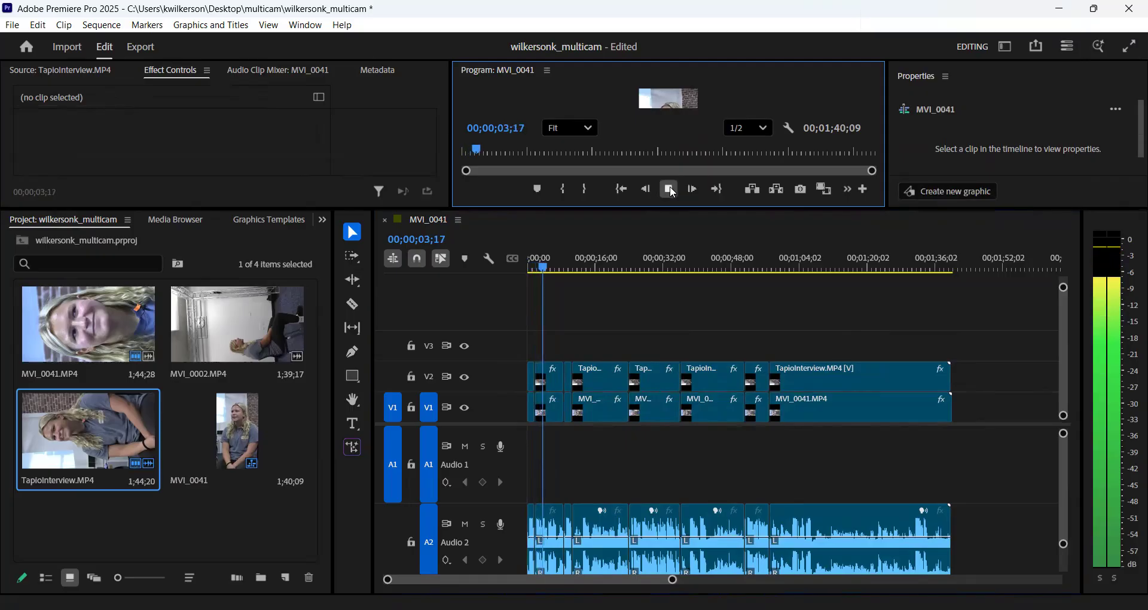
click(670, 190)
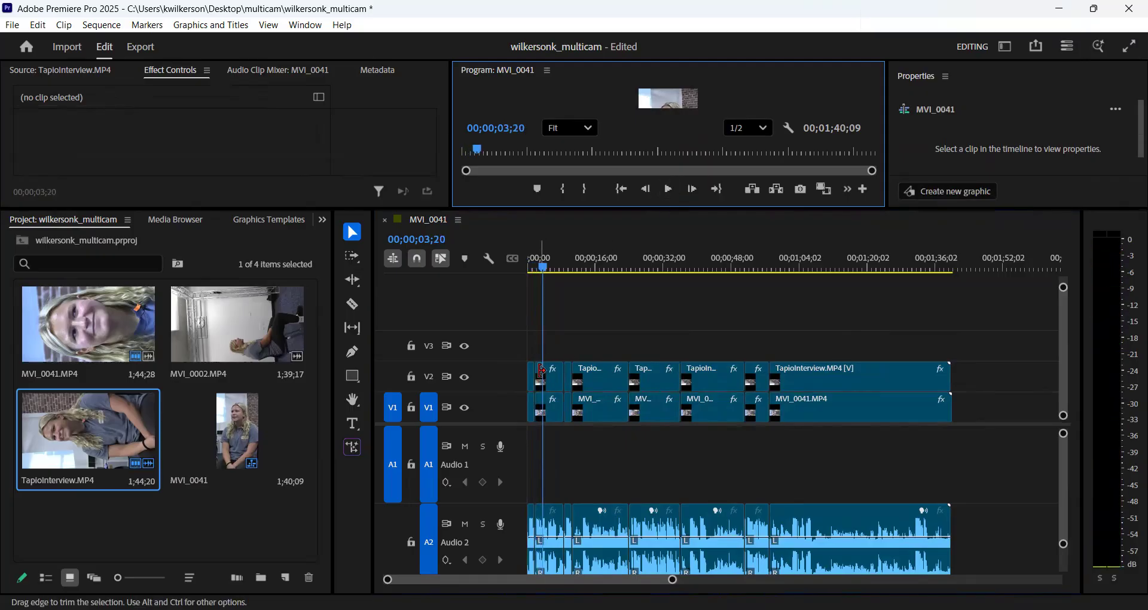
drag(543, 267, 570, 267)
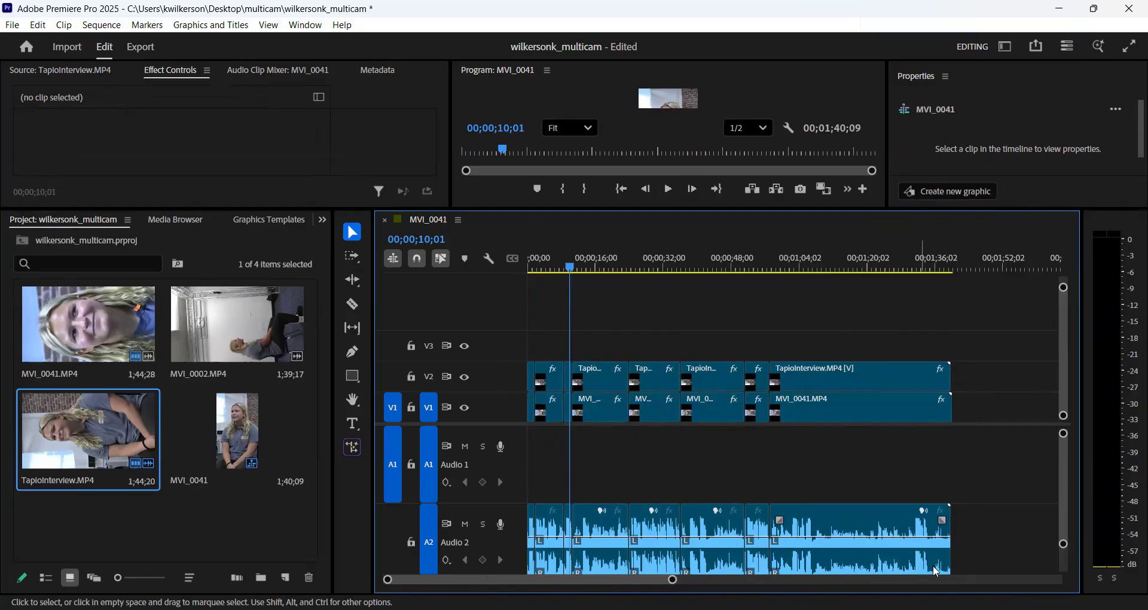
drag(674, 580, 637, 581)
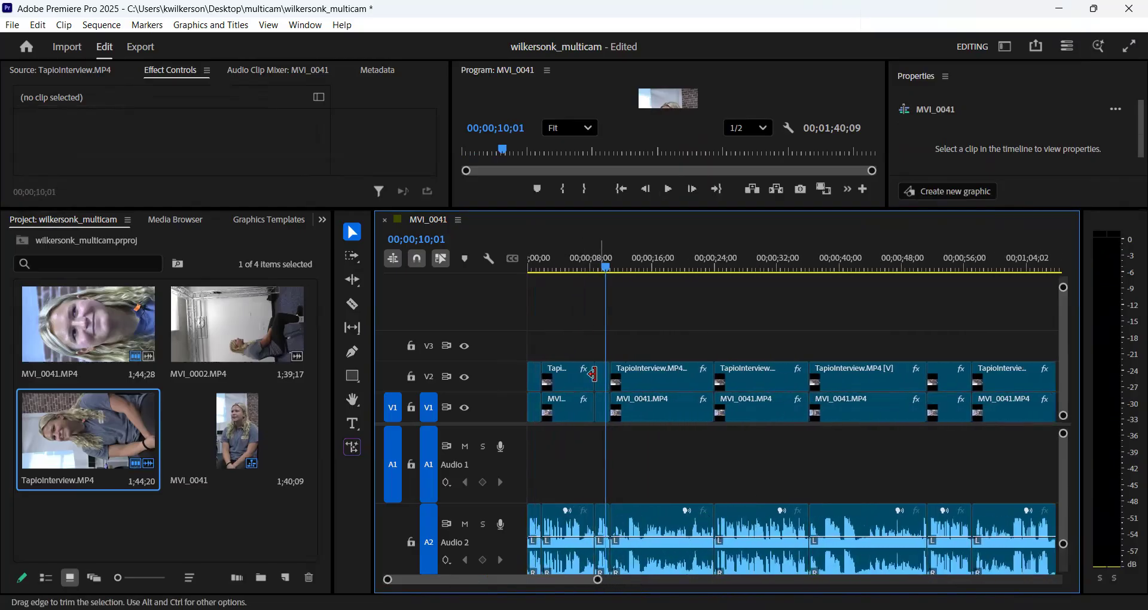
drag(597, 269, 524, 270)
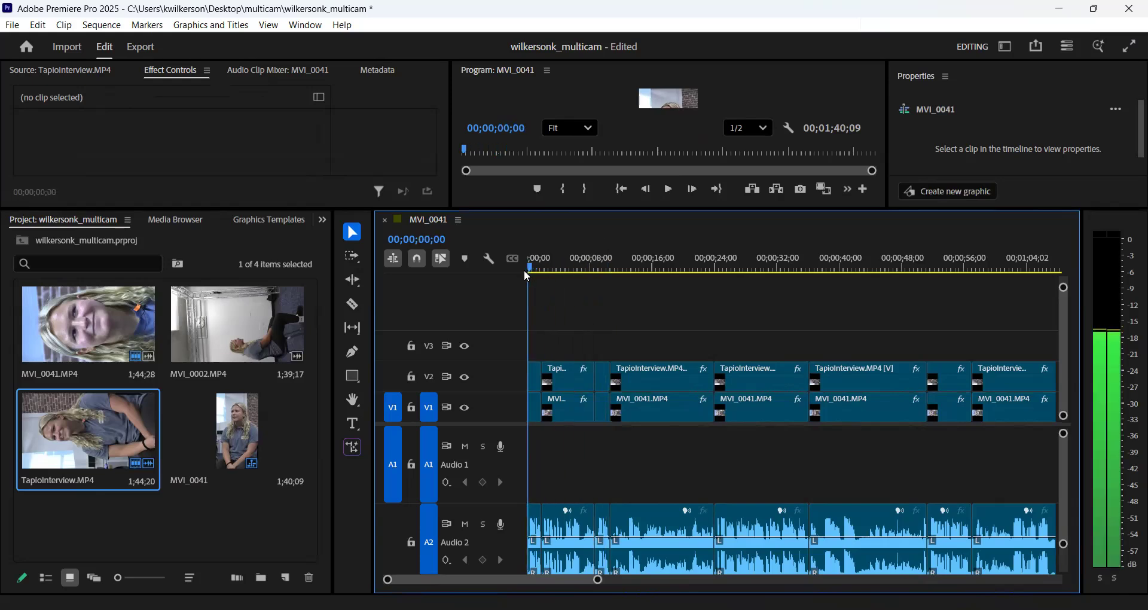
click(670, 189)
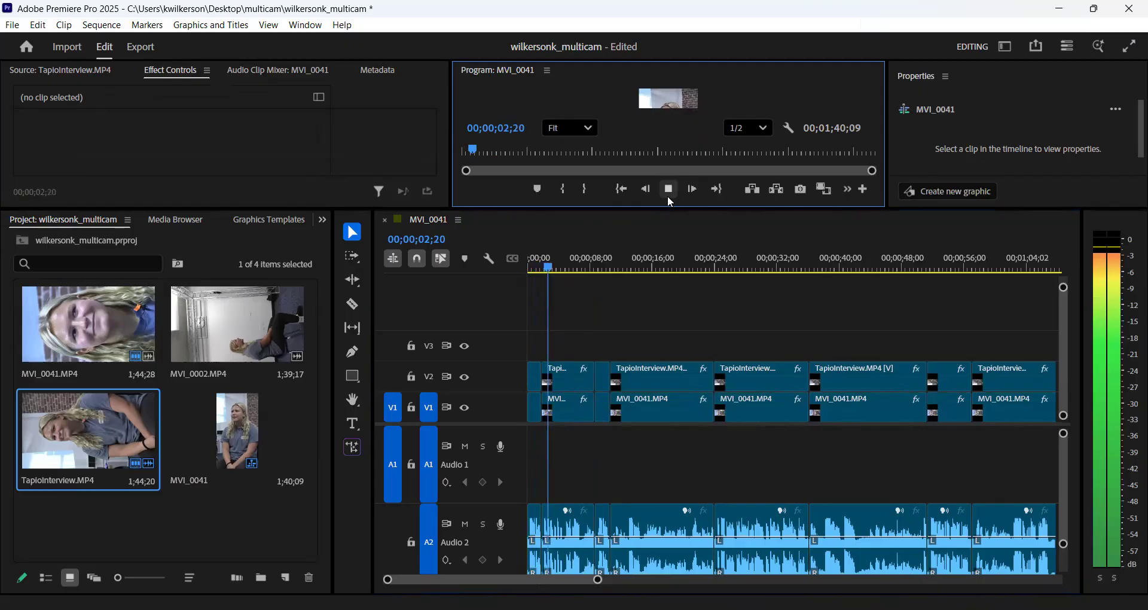
key(space)
- Delete the second segment's clips on both video tracks with their audio and ripple delete the gap
click(566, 381)
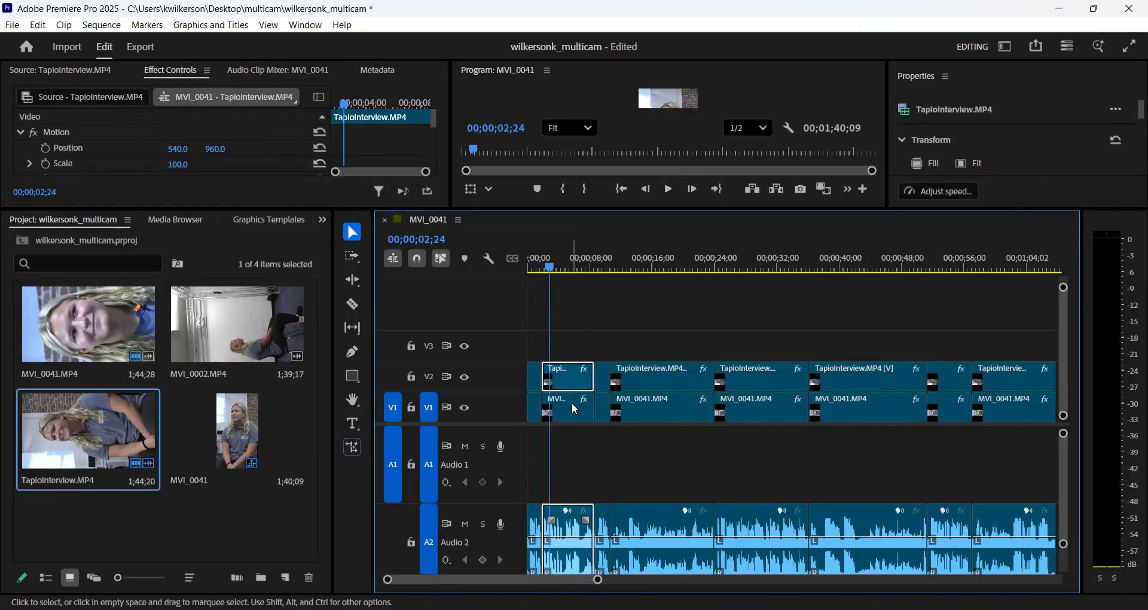
click(574, 410)
shift+click(576, 407)
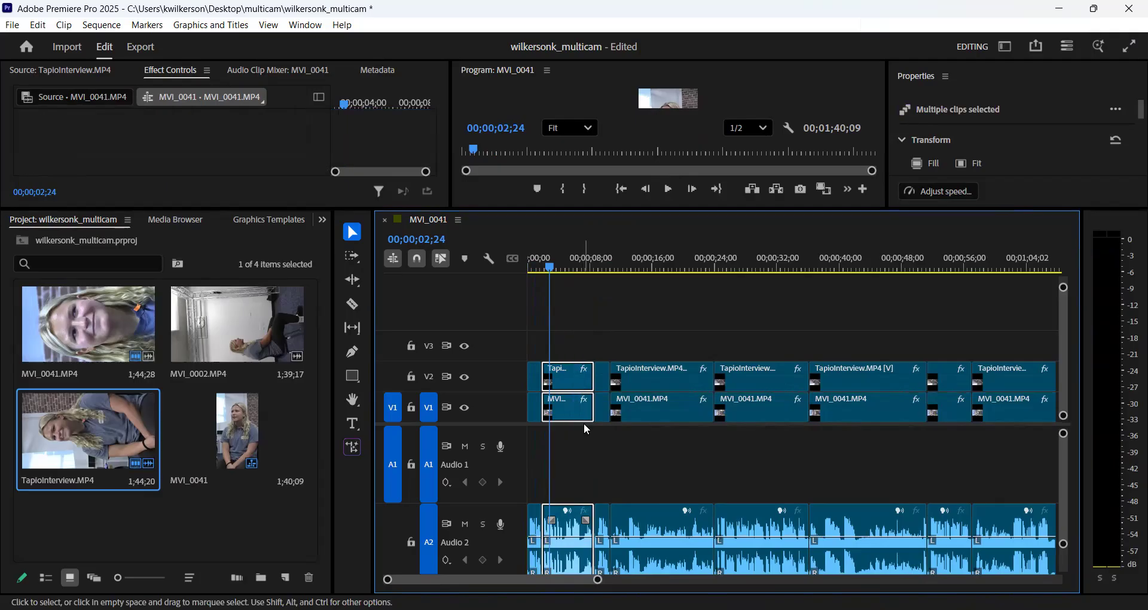
key(Delete)
right_click(560, 393)
click(595, 398)
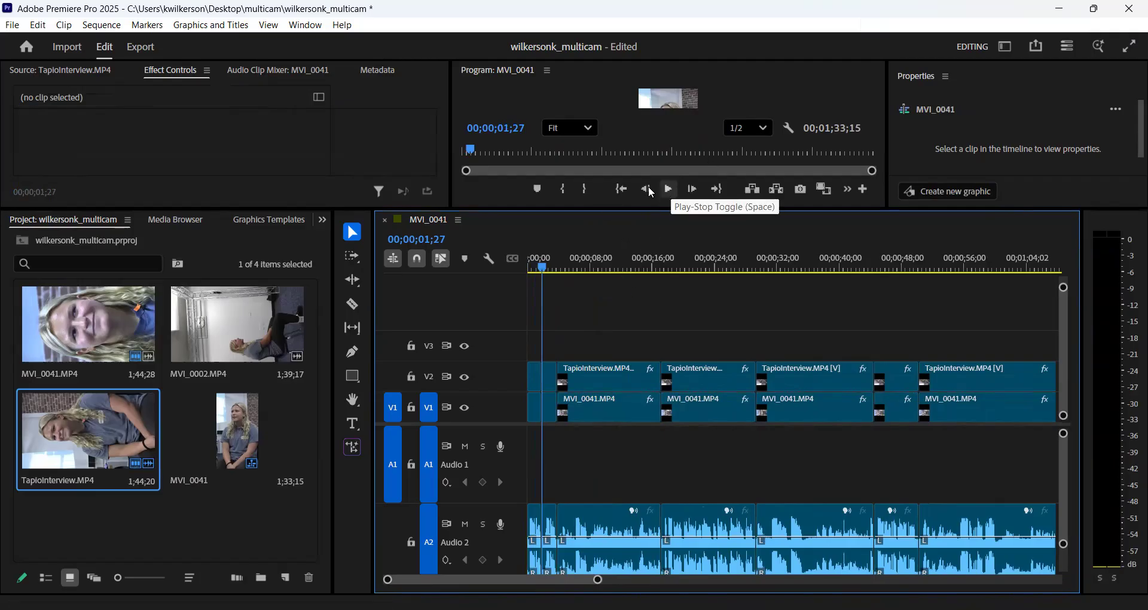
- Play on into the third segment, delete its clips on both video tracks with their audio, and ripple delete the gap
click(39, 26)
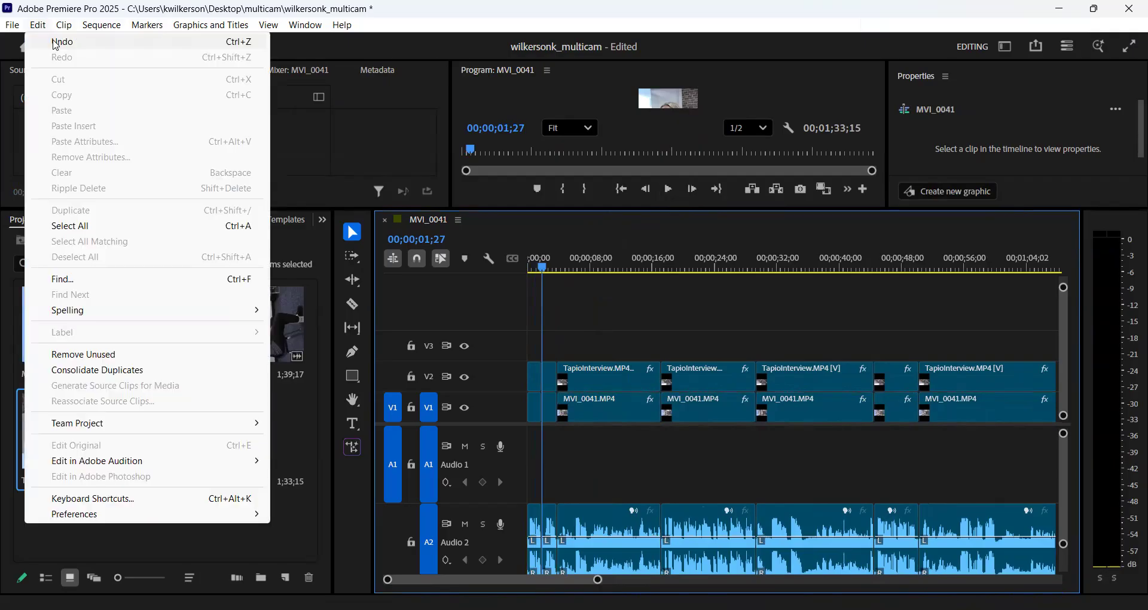
click(484, 22)
click(669, 190)
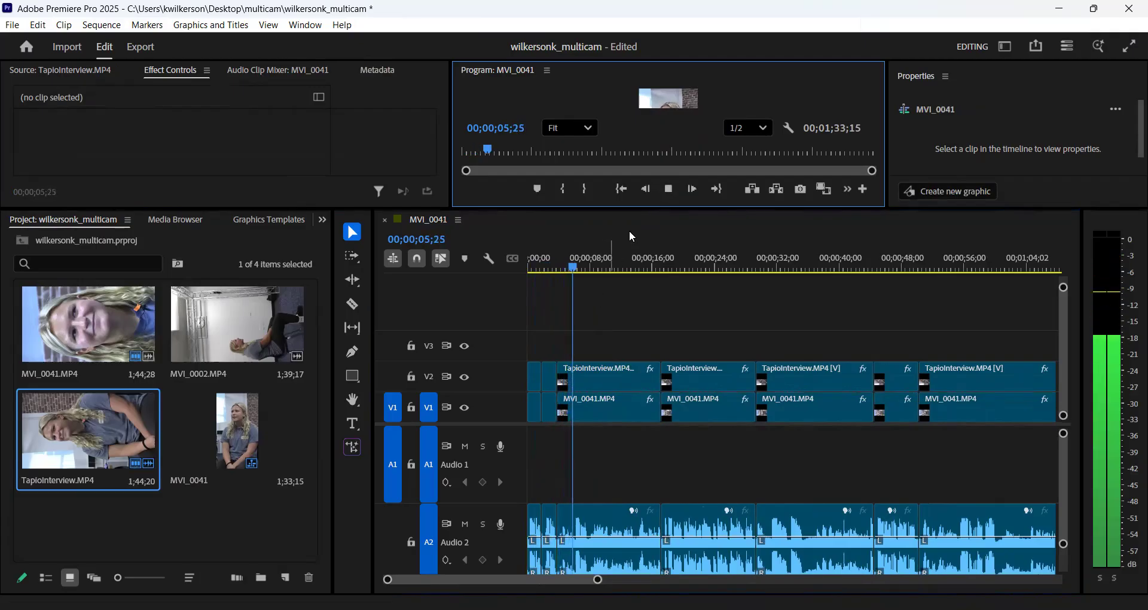
click(669, 189)
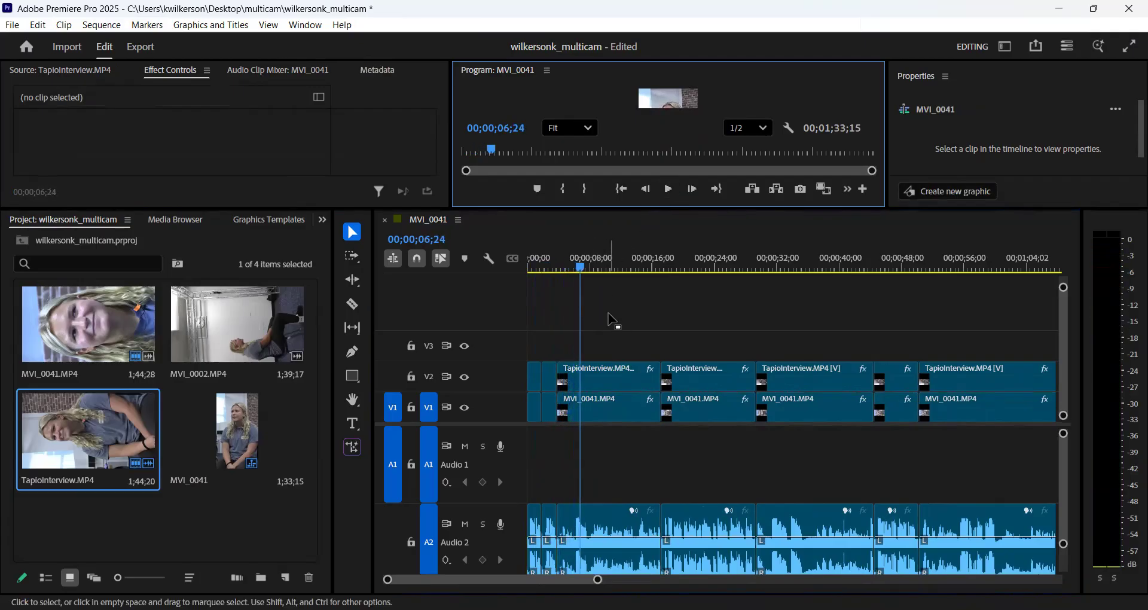
click(610, 399)
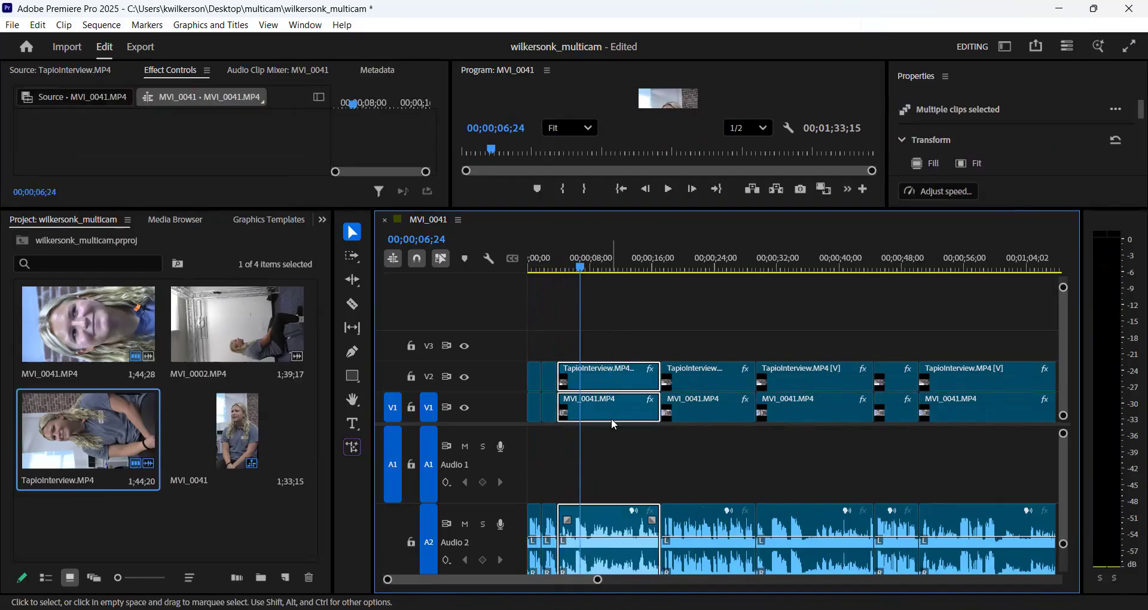
key(Delete)
right_click(616, 389)
click(634, 393)
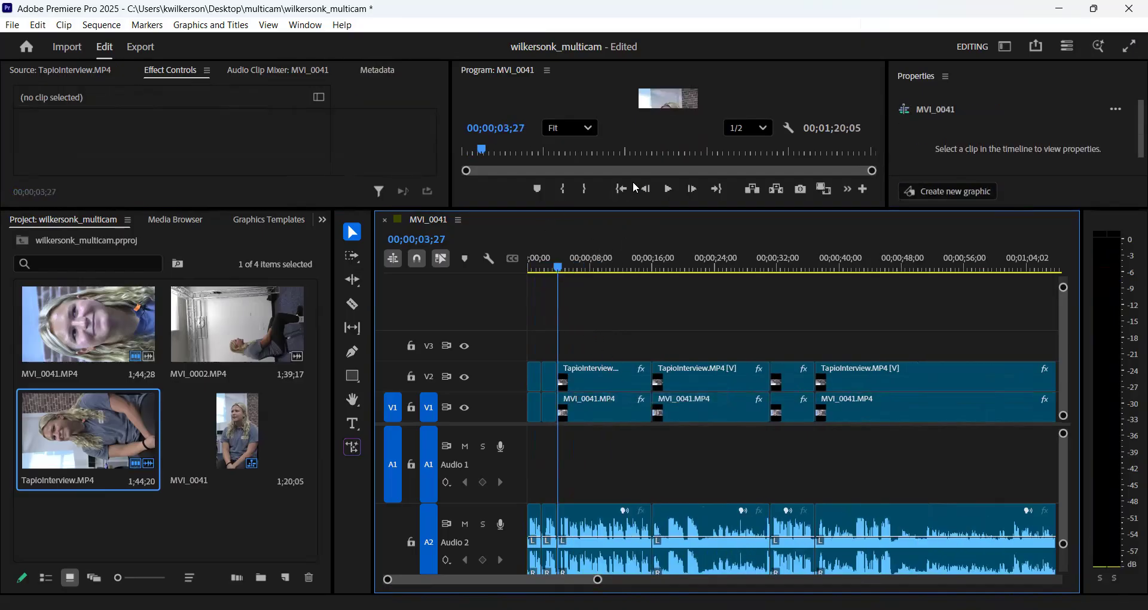
- Play on into the fourth segment, delete its video and audio clips, and close the gap with a ripple delete
click(669, 189)
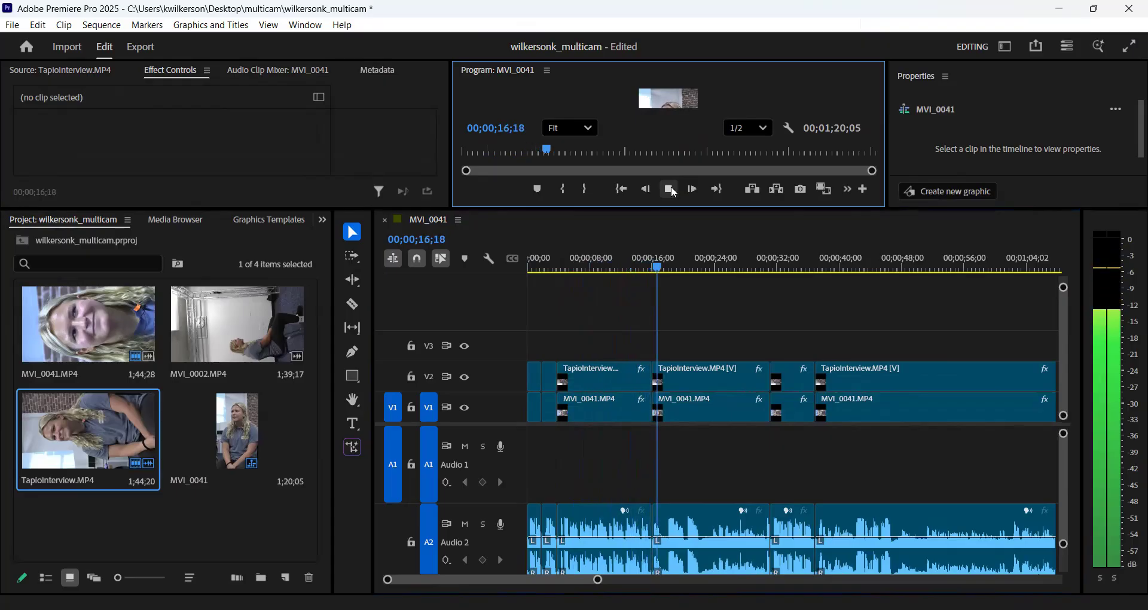
click(670, 191)
click(709, 409)
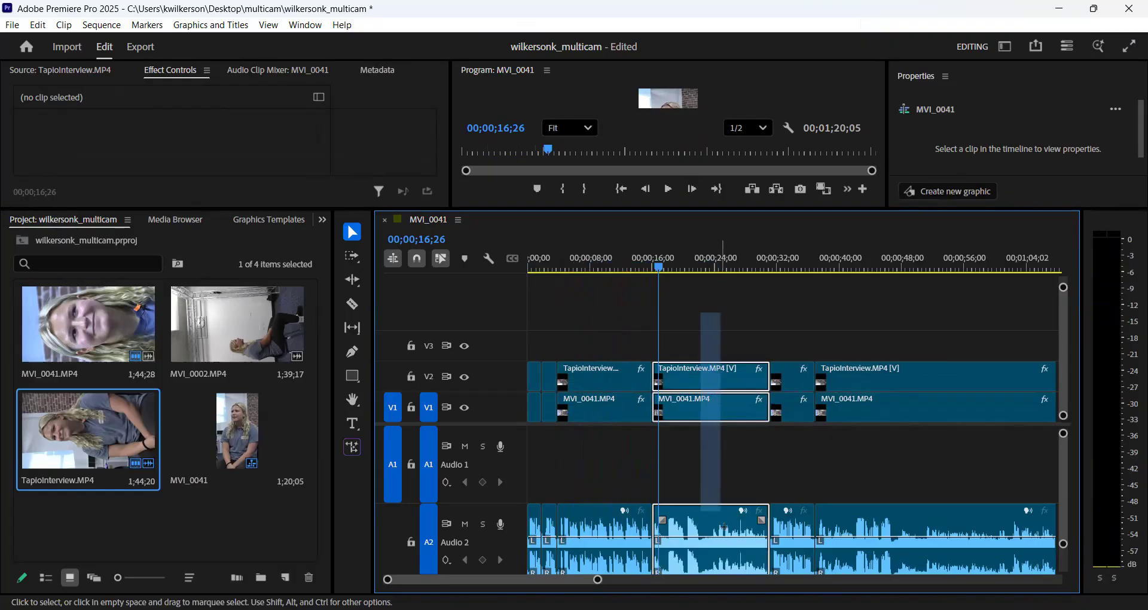
key(Delete)
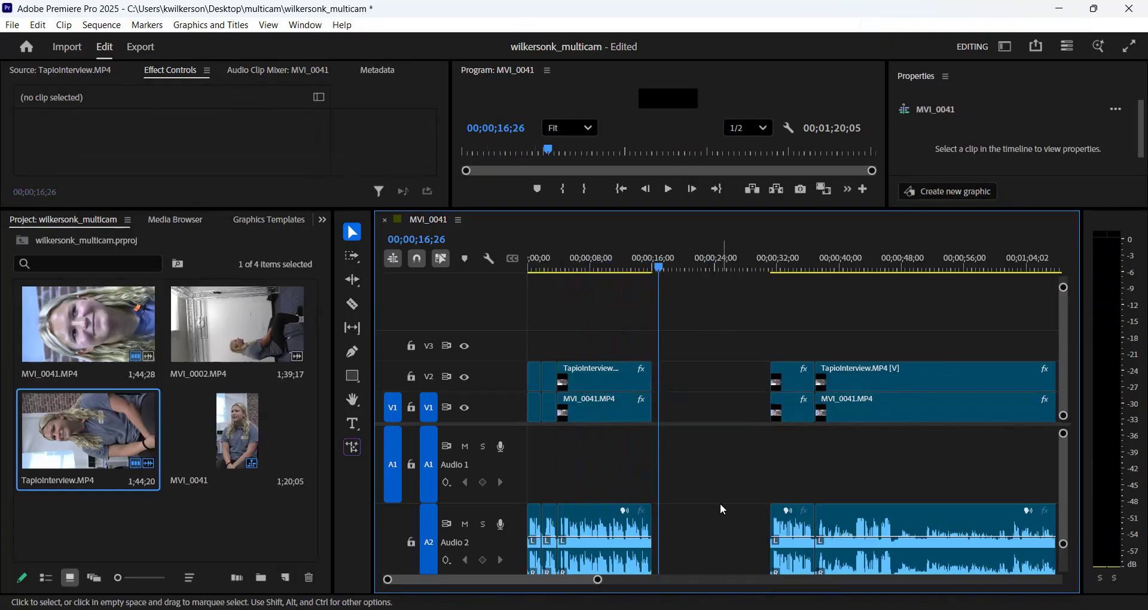
right_click(707, 386)
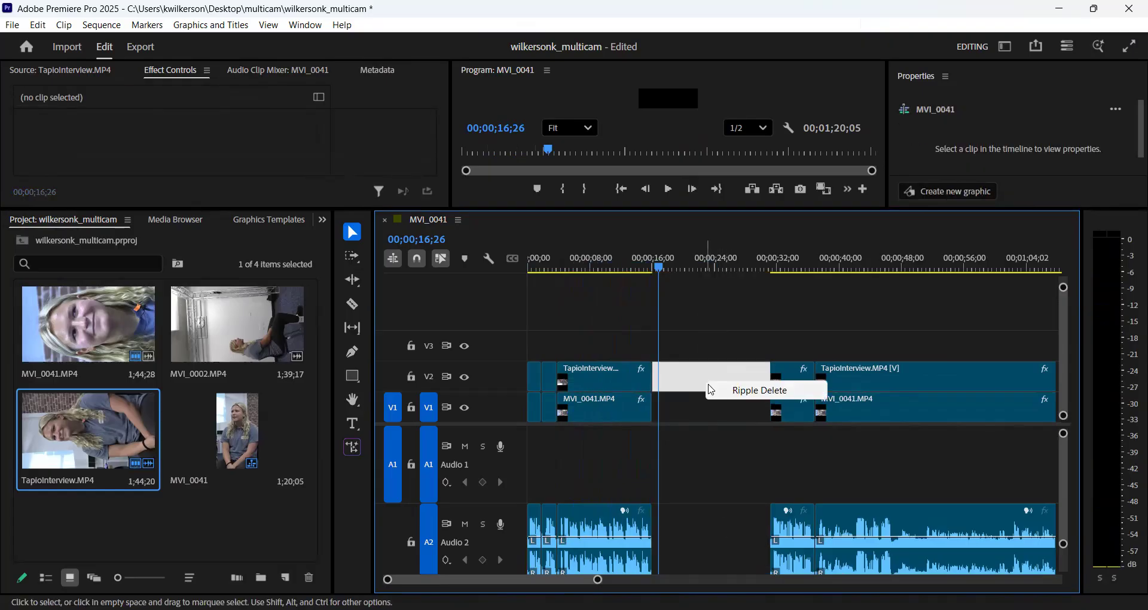
click(727, 392)
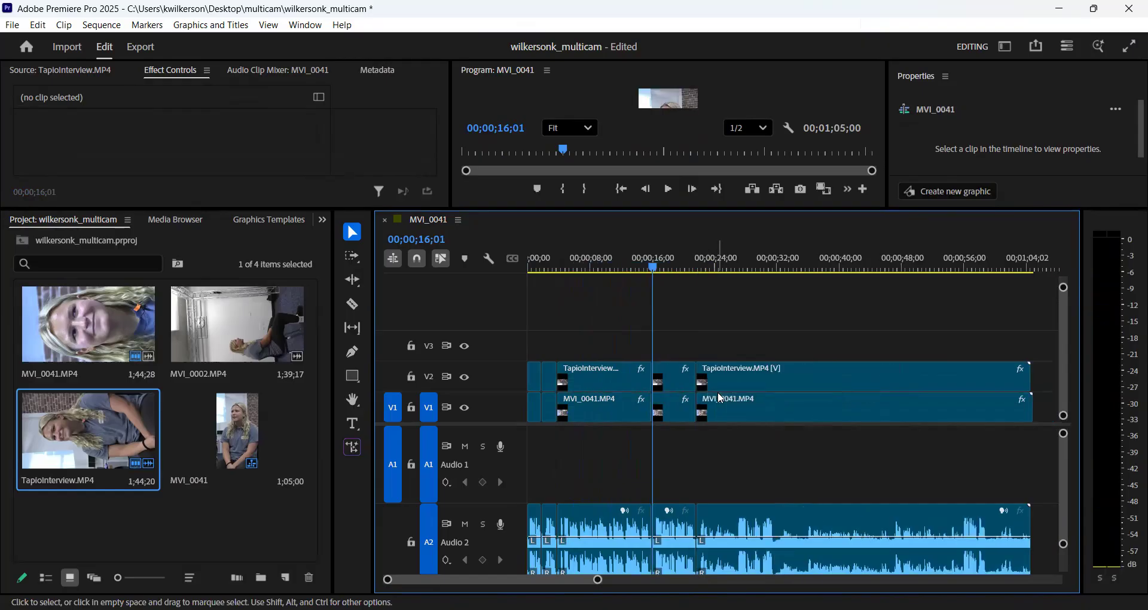
- Play through the short segment that follows and delete the long last segment's clips on both video tracks with their audio
click(668, 189)
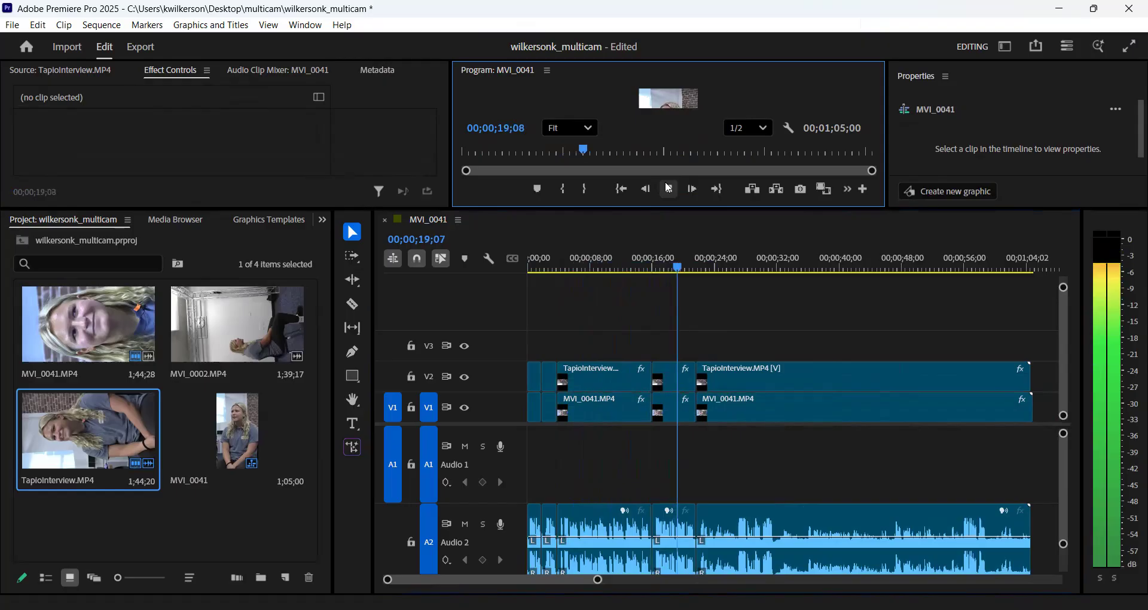
click(669, 190)
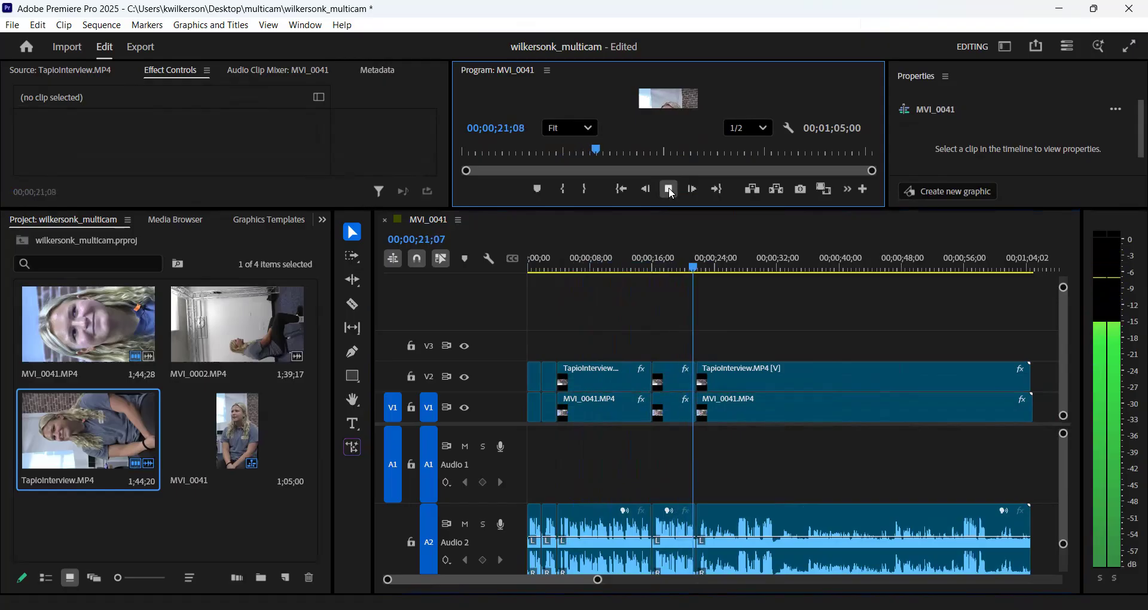
click(770, 315)
drag(771, 320, 833, 524)
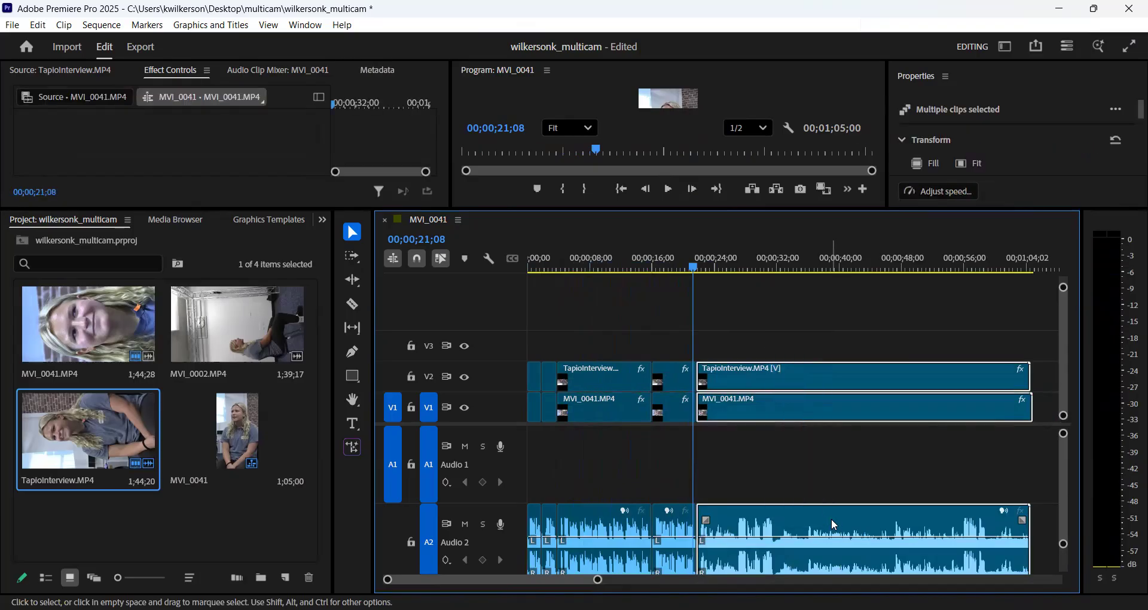
key(Delete)
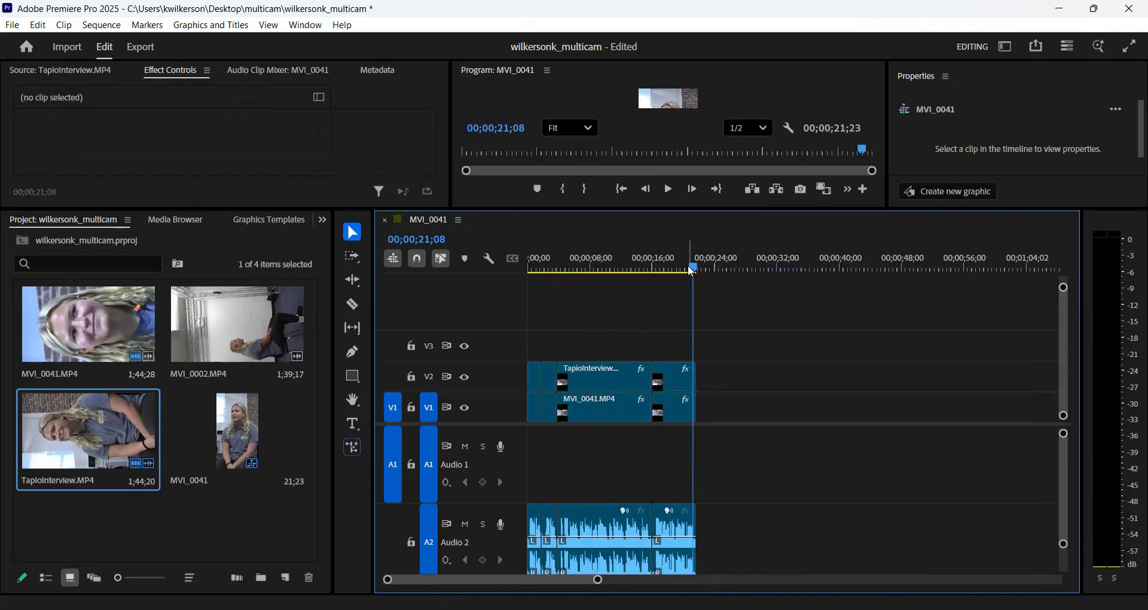
- Enlarge the Program monitor's preview and play the opening of the shortened sequence from the start
drag(694, 268, 484, 293)
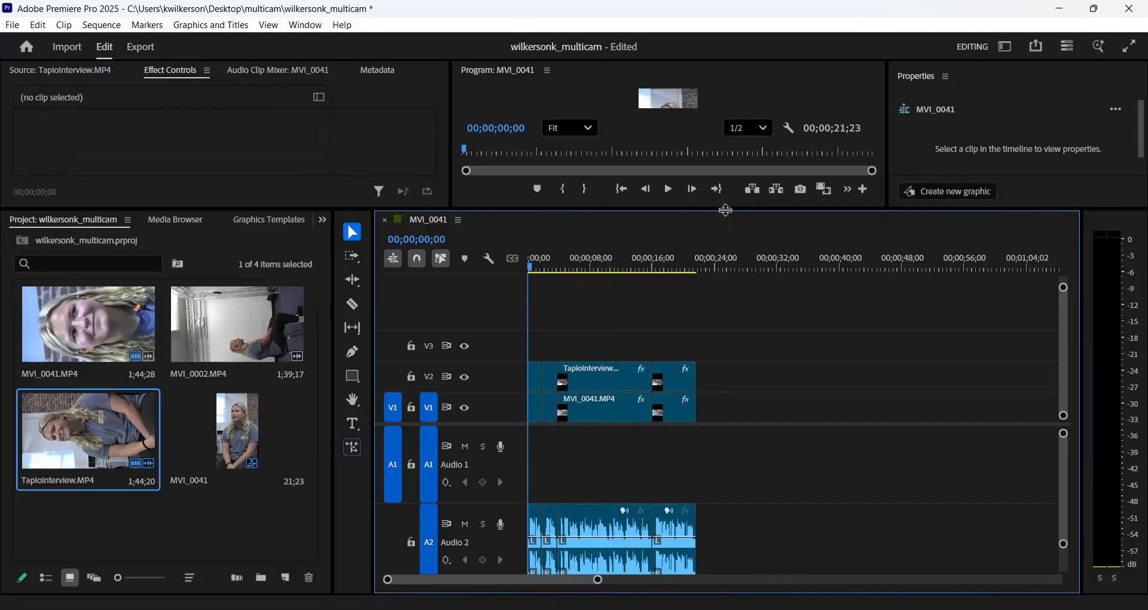
drag(726, 209, 722, 303)
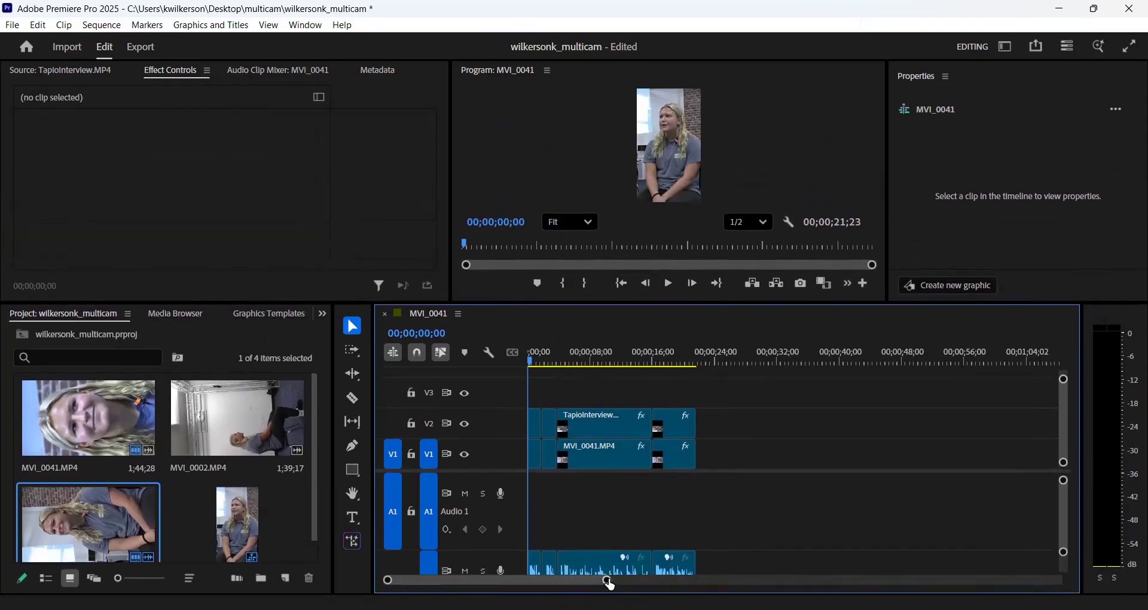
drag(610, 583, 583, 573)
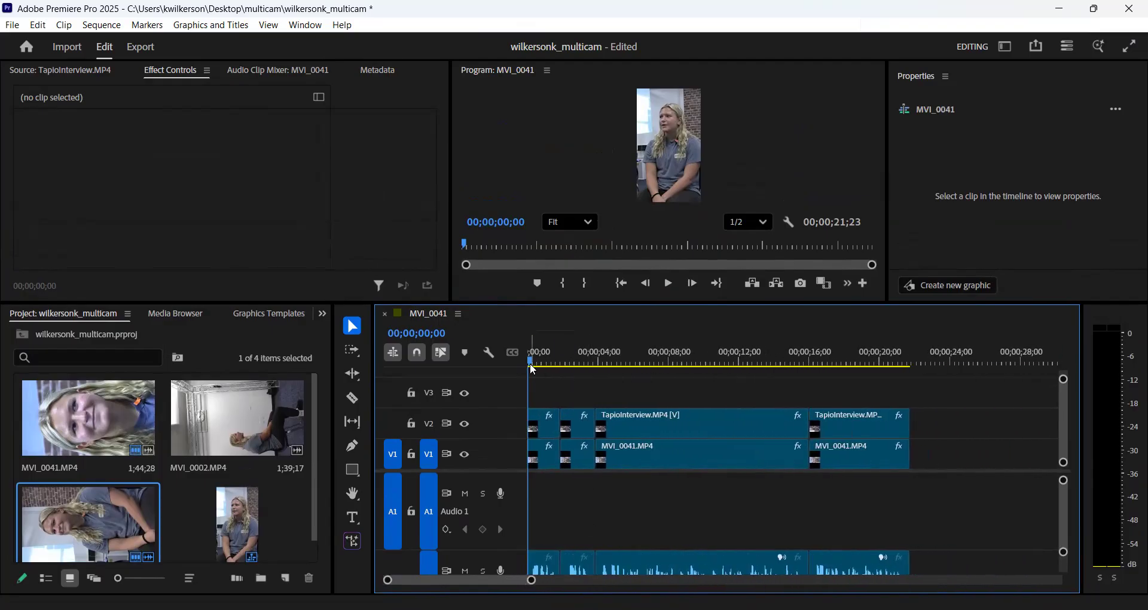
drag(532, 363, 498, 352)
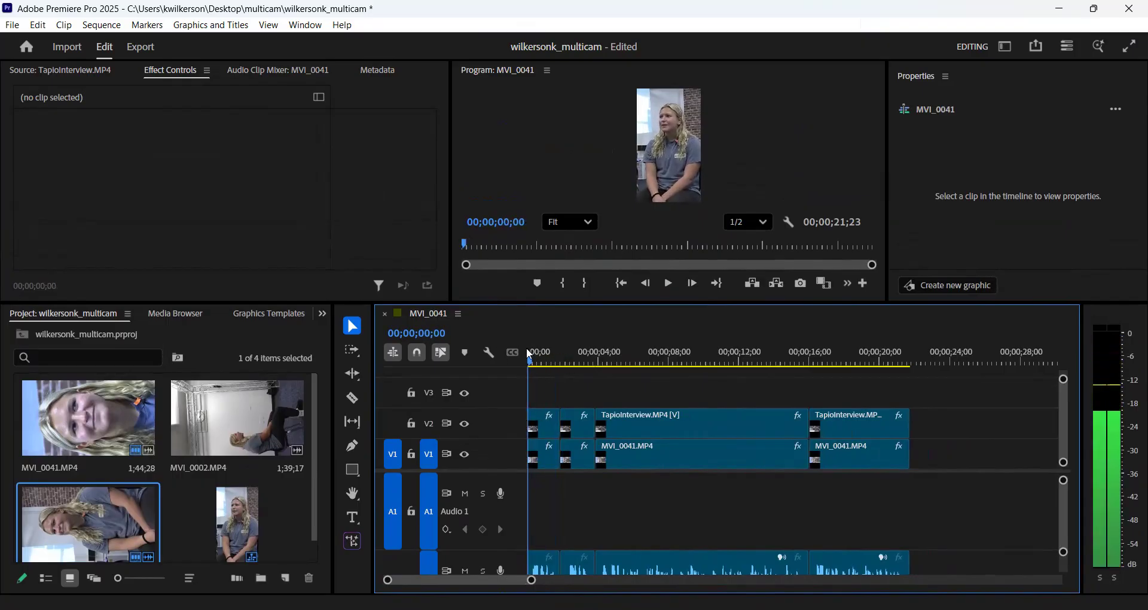
key(space)
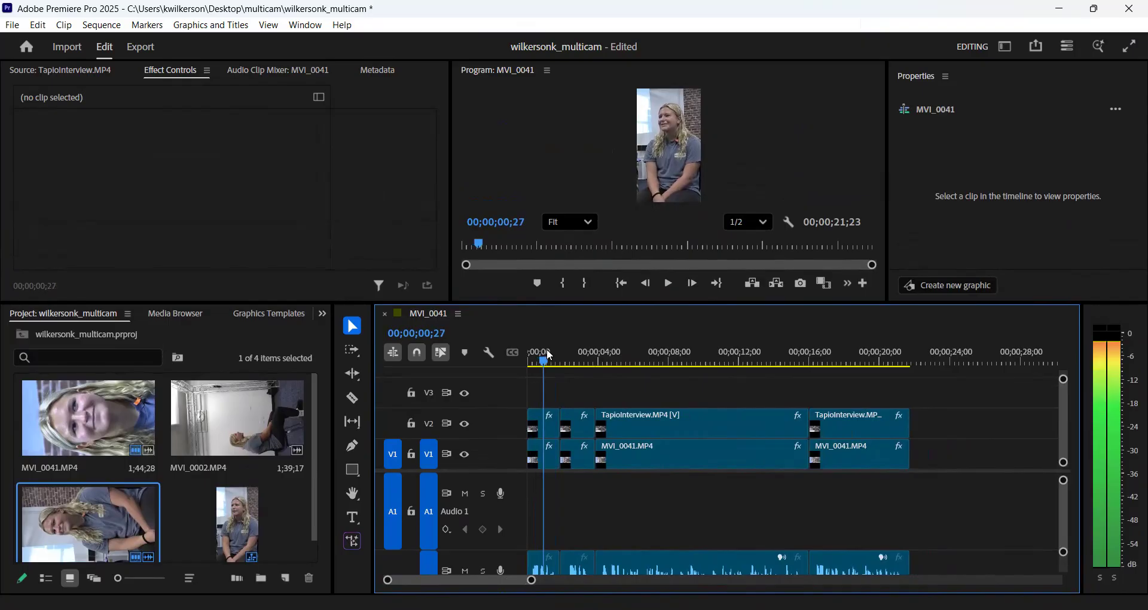
drag(557, 353, 523, 350)
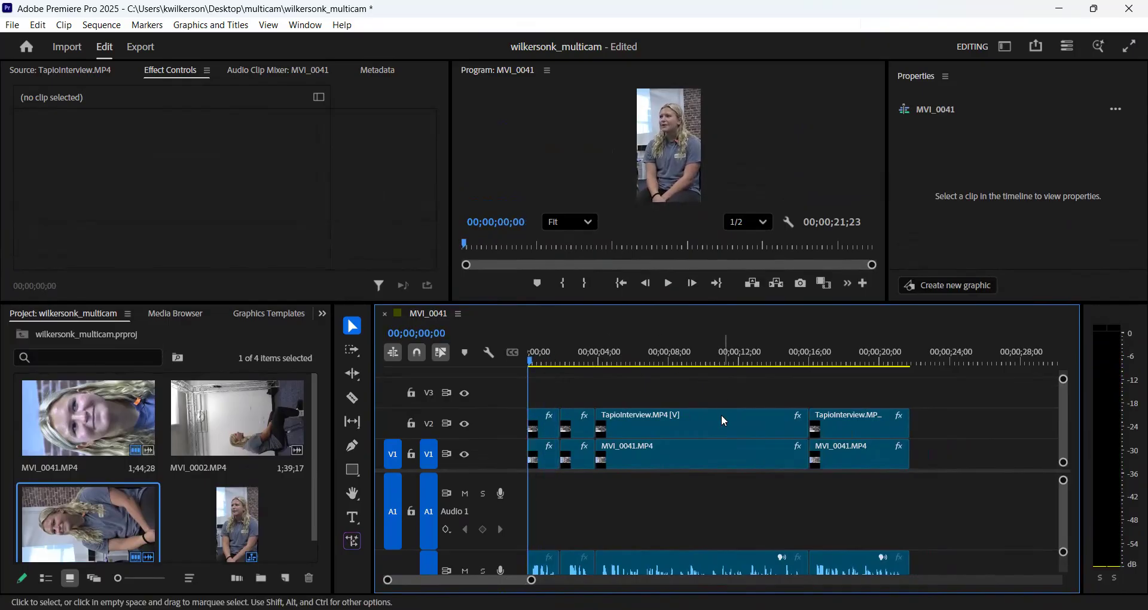
- Unlink the third segment's TapioInterview.MP4 clip on V2 from its audio and delete only the video
click(696, 425)
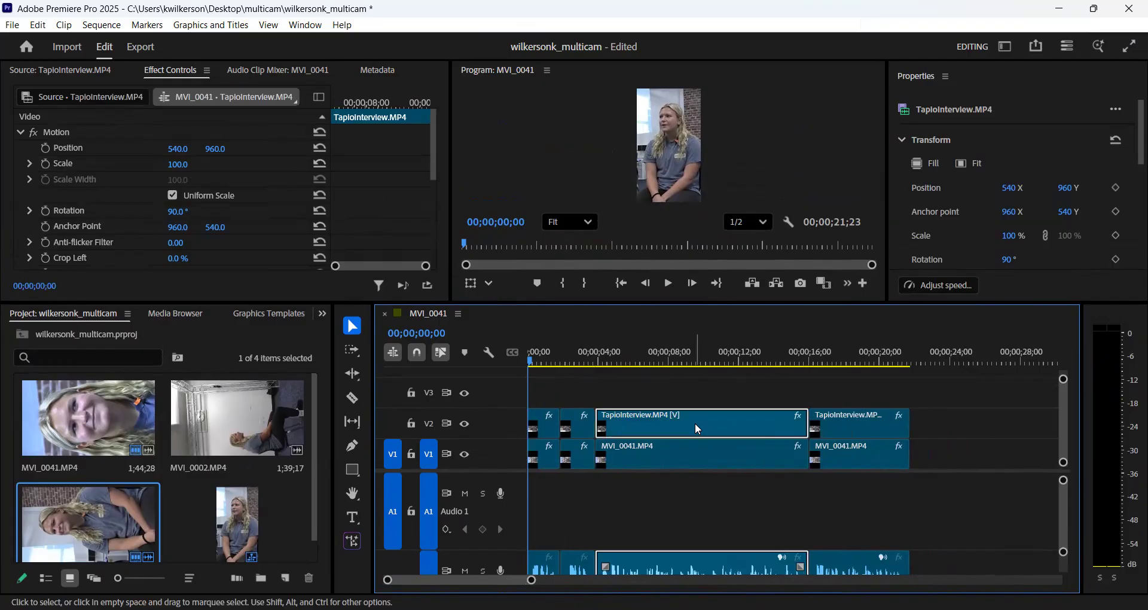
drag(531, 362, 645, 361)
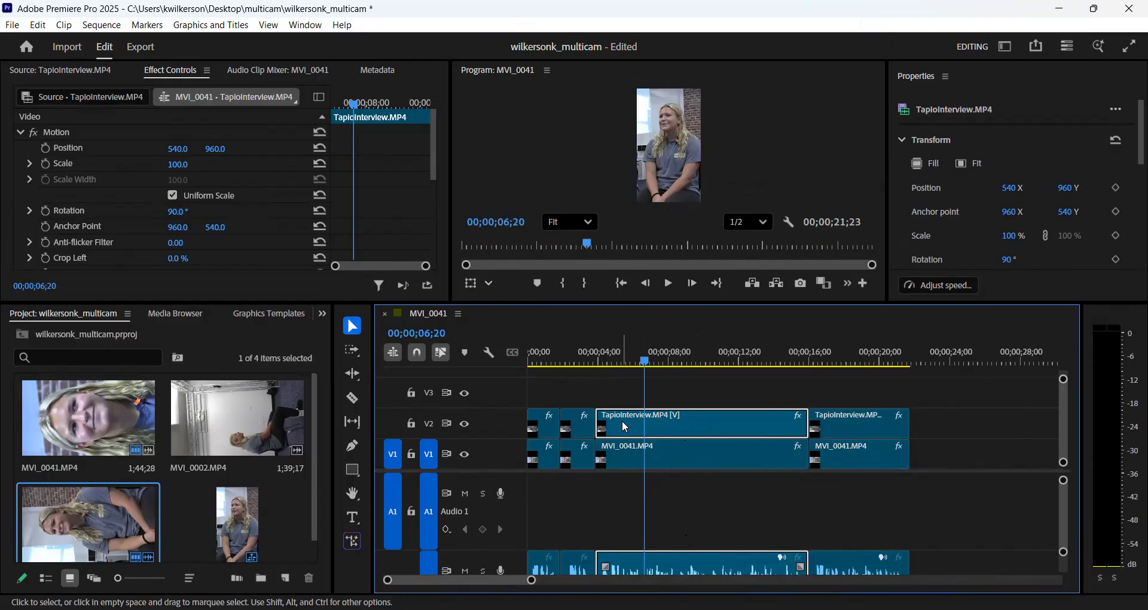
right_click(699, 424)
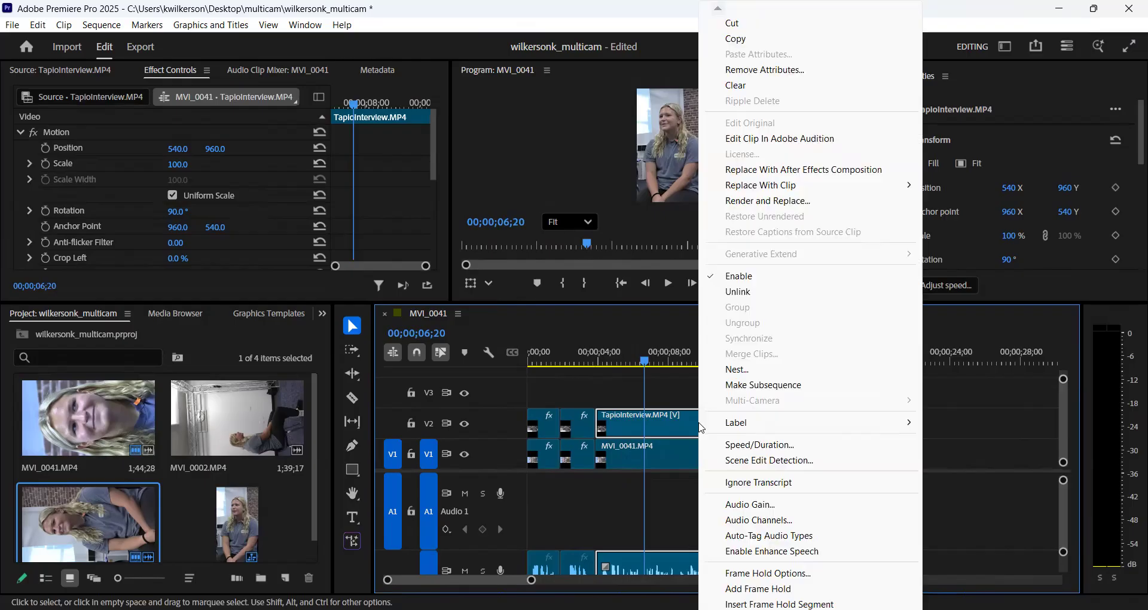
click(736, 293)
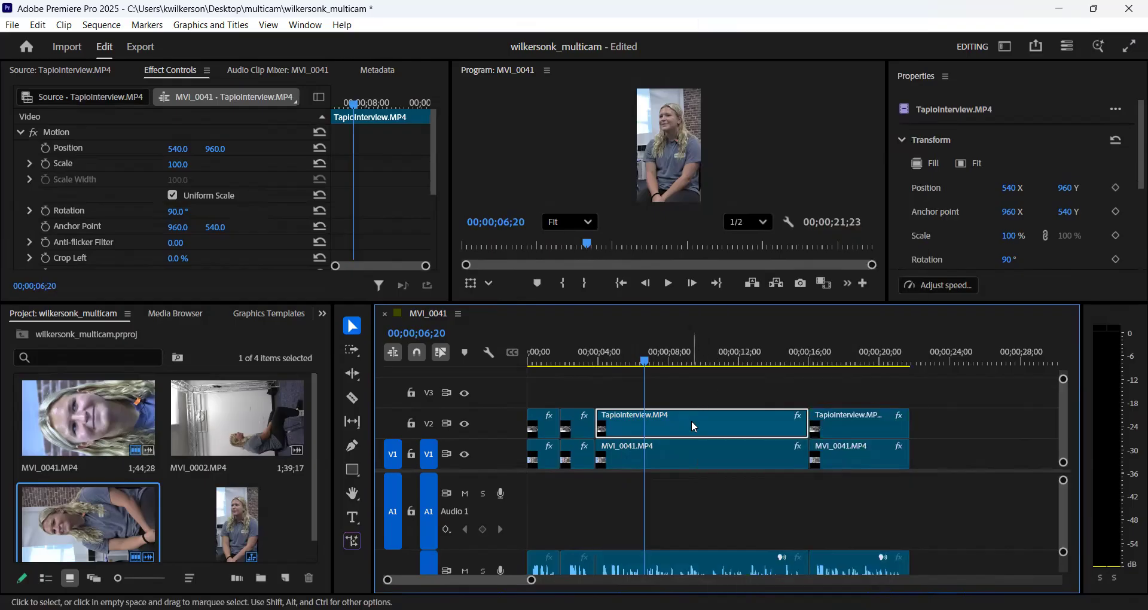
key(Delete)
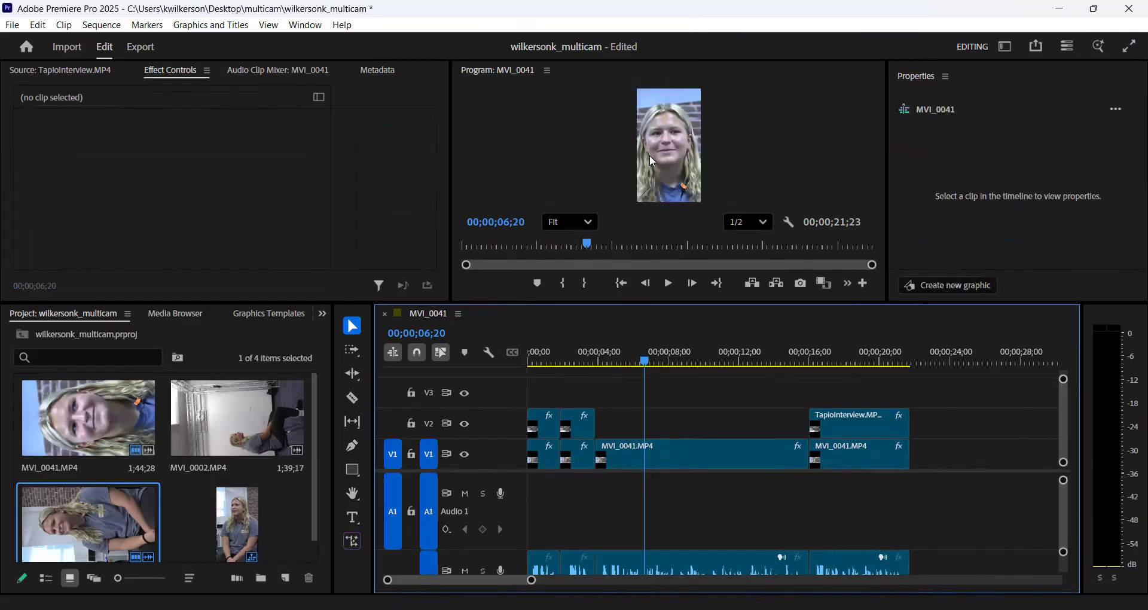
- Unlink the first segment's TapioInterview.MP4 clip on V2 from its audio and delete only the video
drag(646, 362, 526, 369)
click(550, 428)
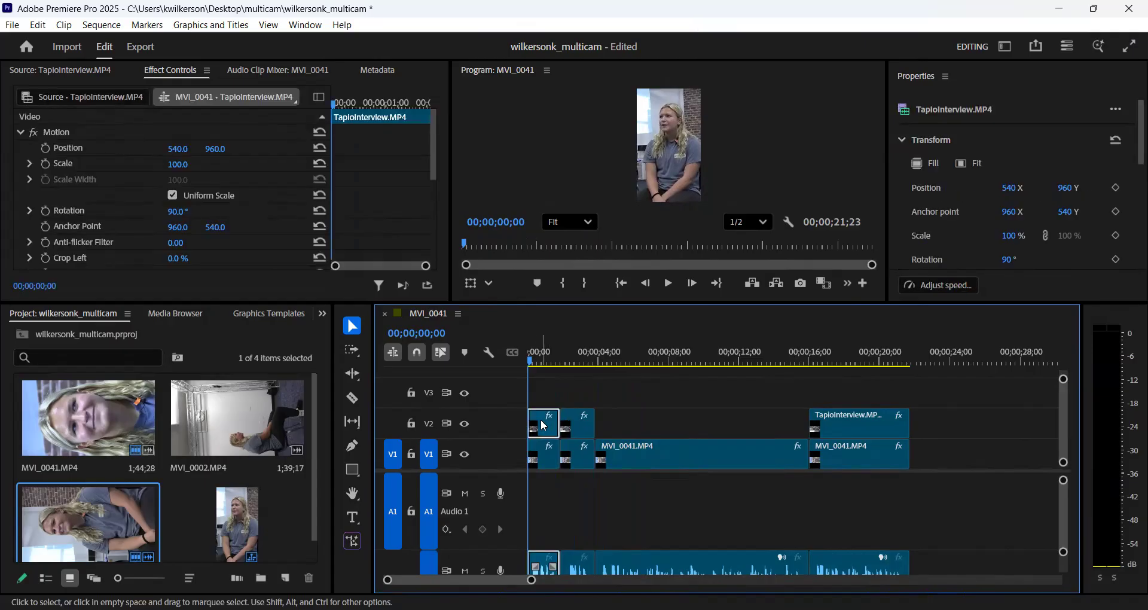
right_click(544, 426)
click(594, 292)
click(549, 399)
click(545, 430)
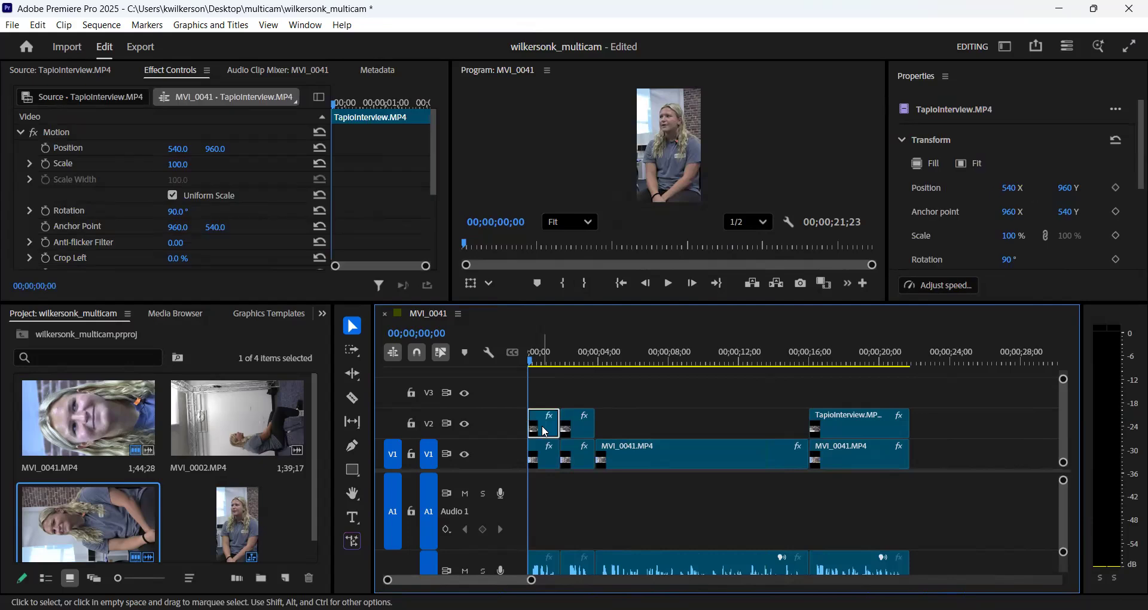
key(Delete)
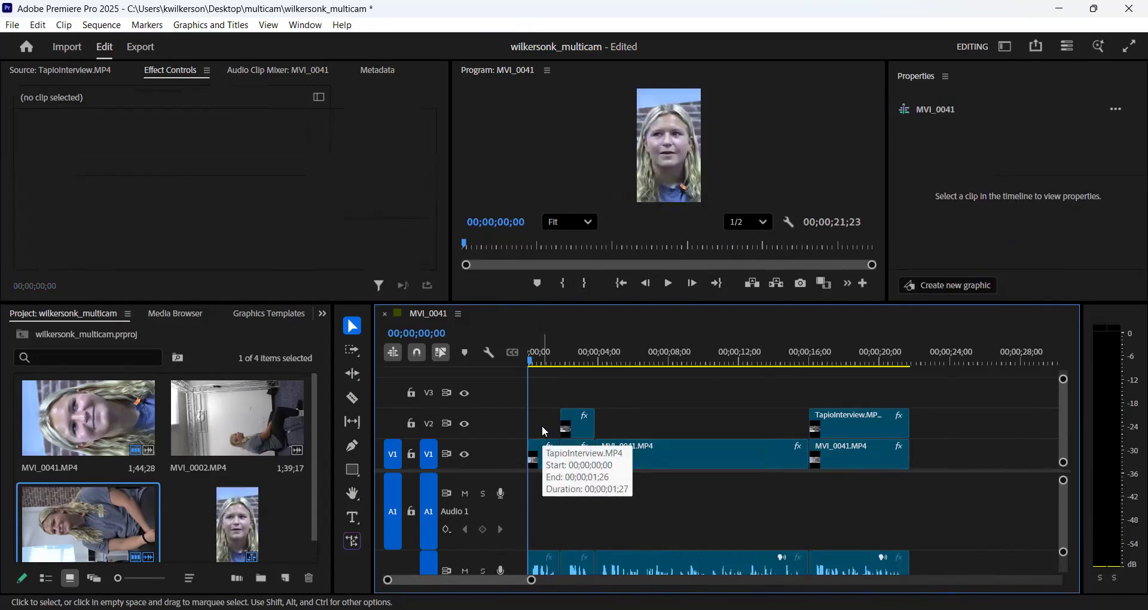
- Scrub through the whole sequence to check the camera angle changes and return the playhead to the start
drag(531, 361, 538, 363)
drag(547, 363, 840, 416)
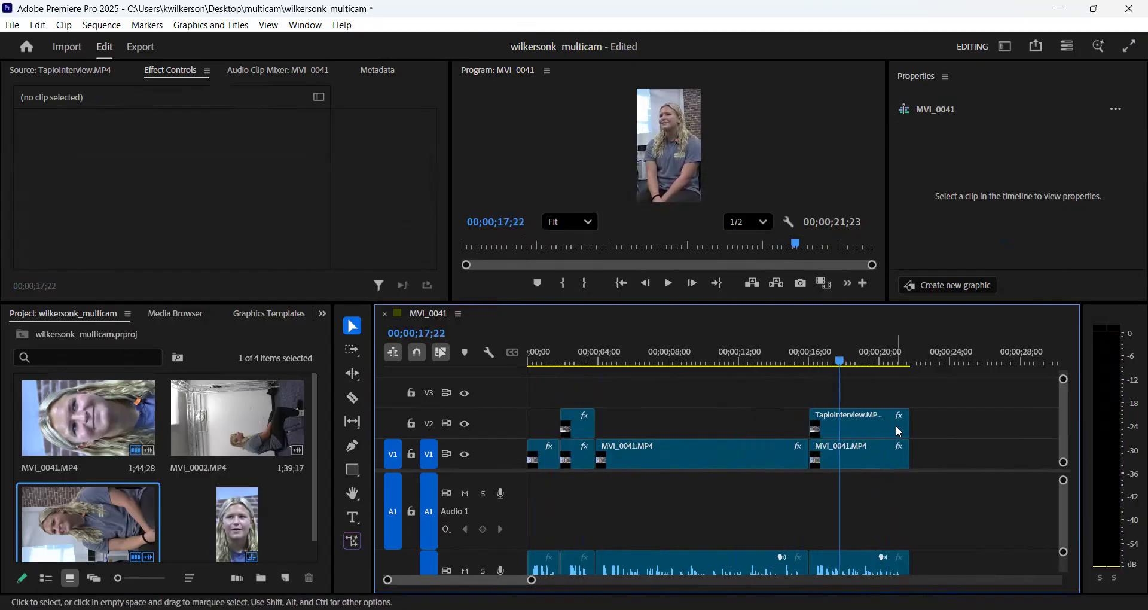
click(898, 425)
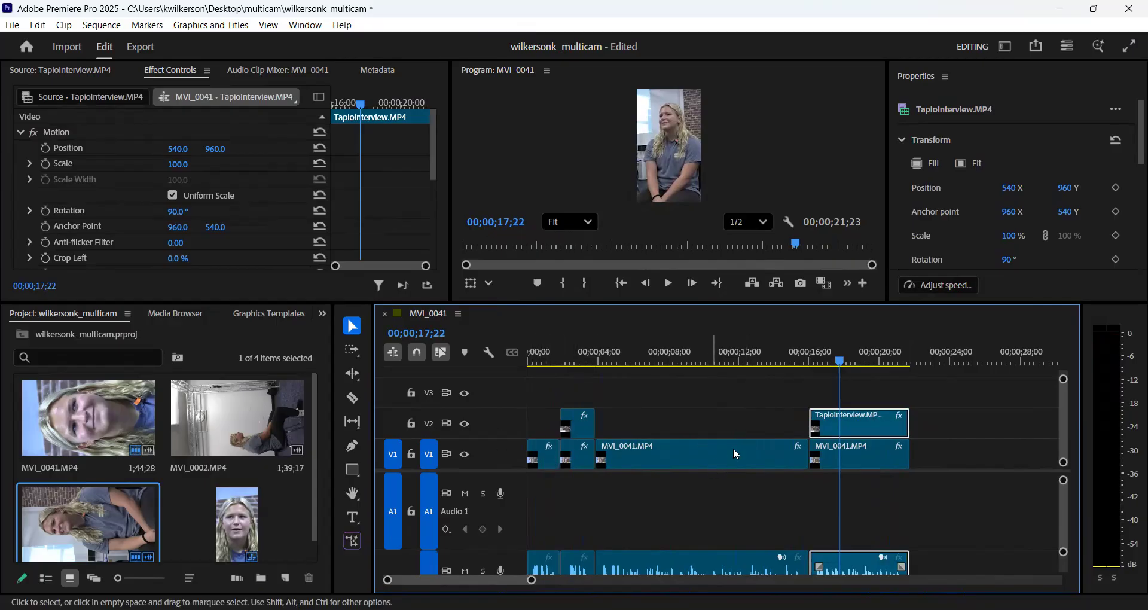
drag(838, 362, 894, 411)
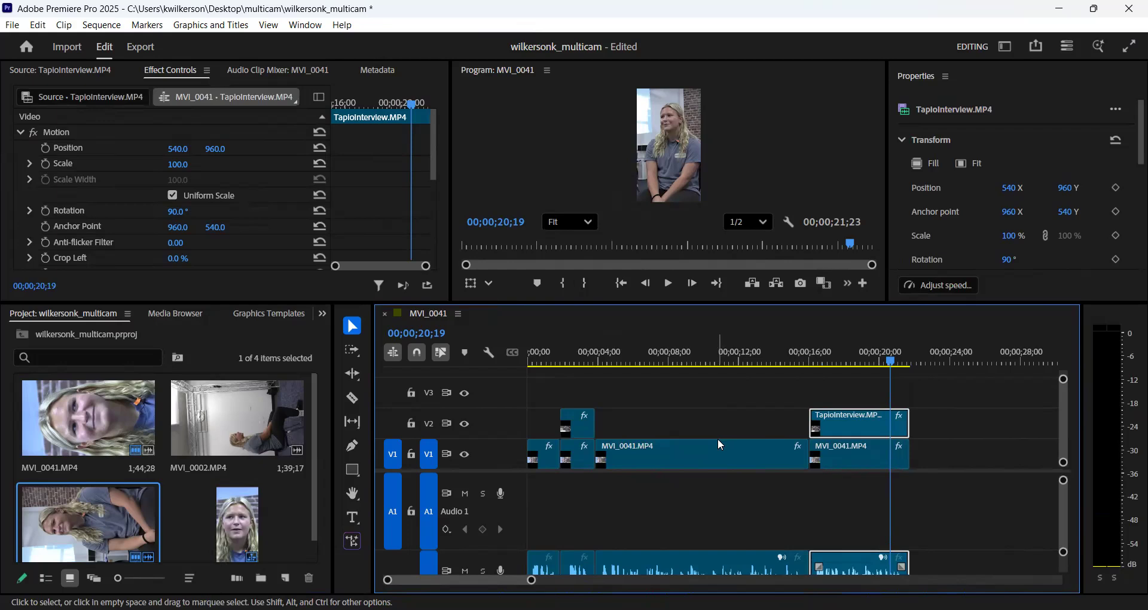
drag(883, 371, 523, 415)
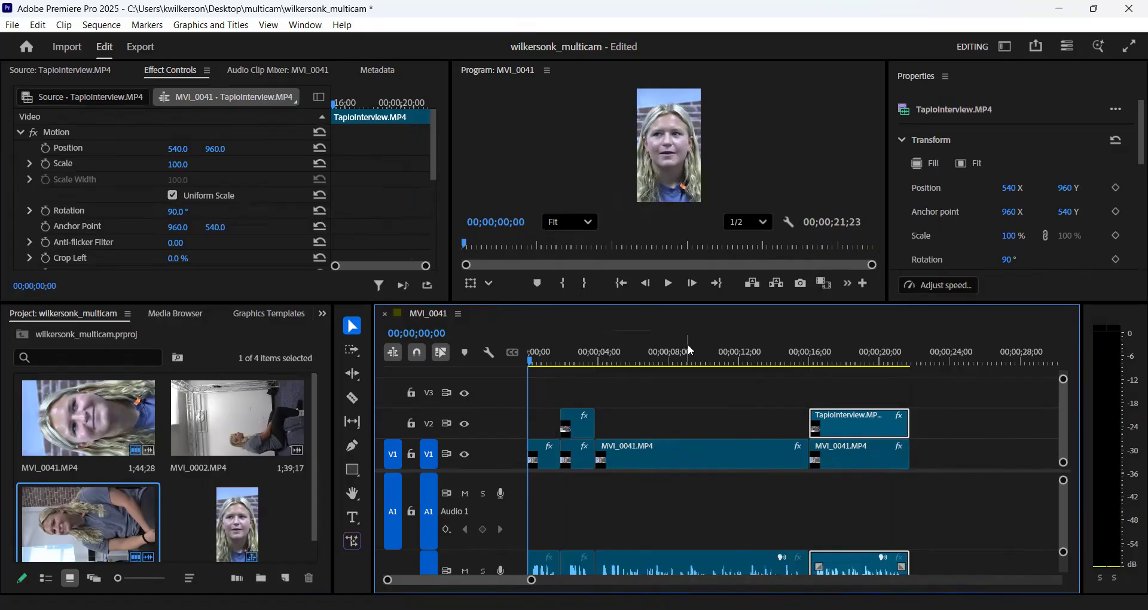
- Save the project and open the media export settings for the MVI_0041 sequence
click(15, 28)
click(44, 222)
click(12, 24)
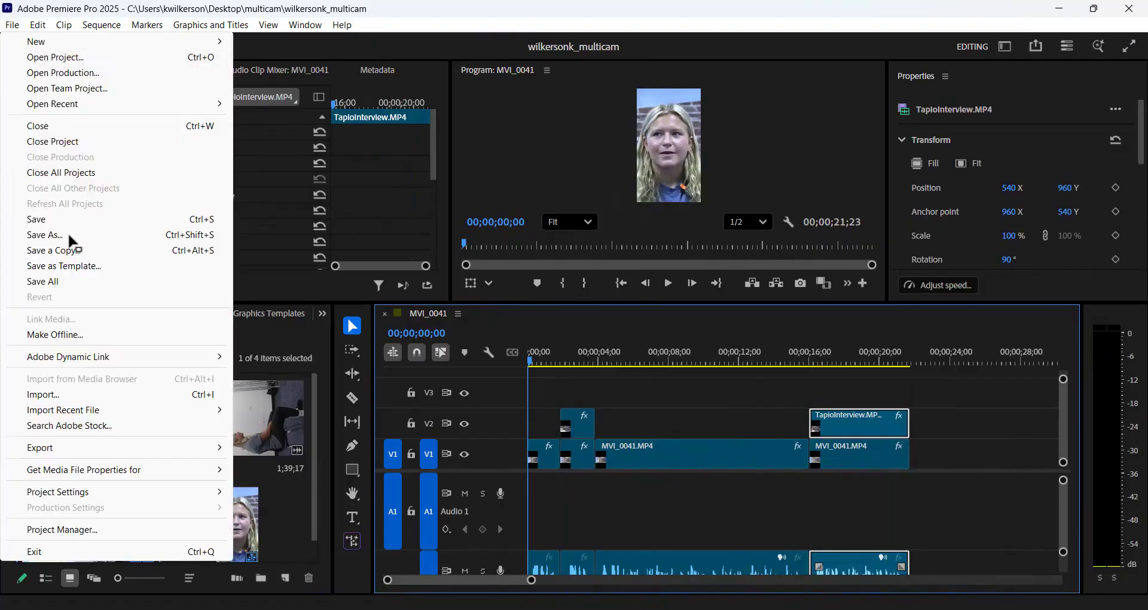
click(77, 448)
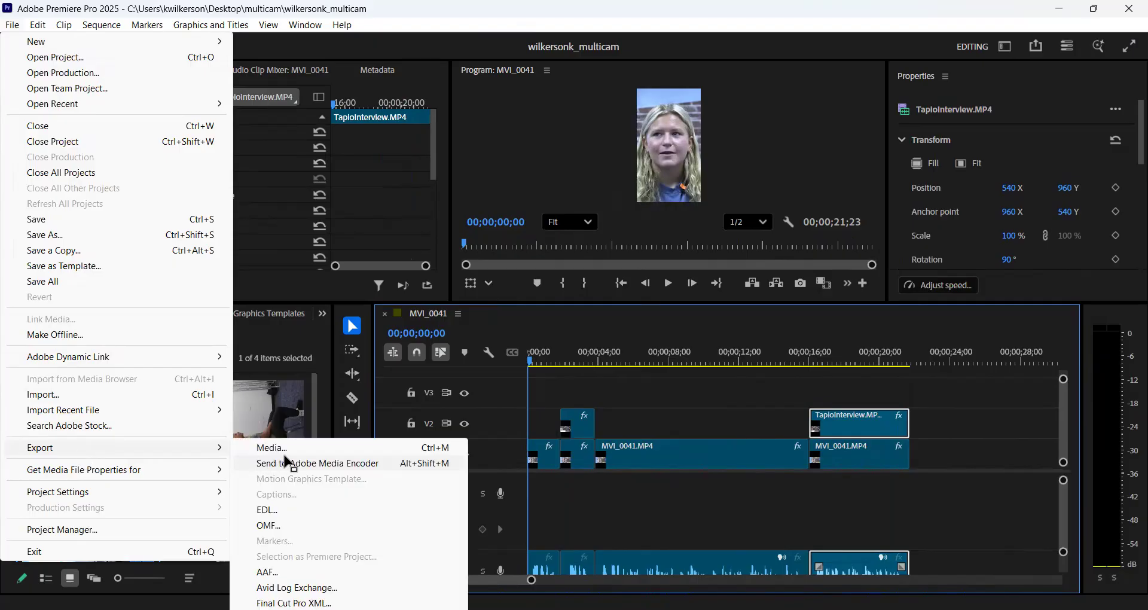
click(285, 446)
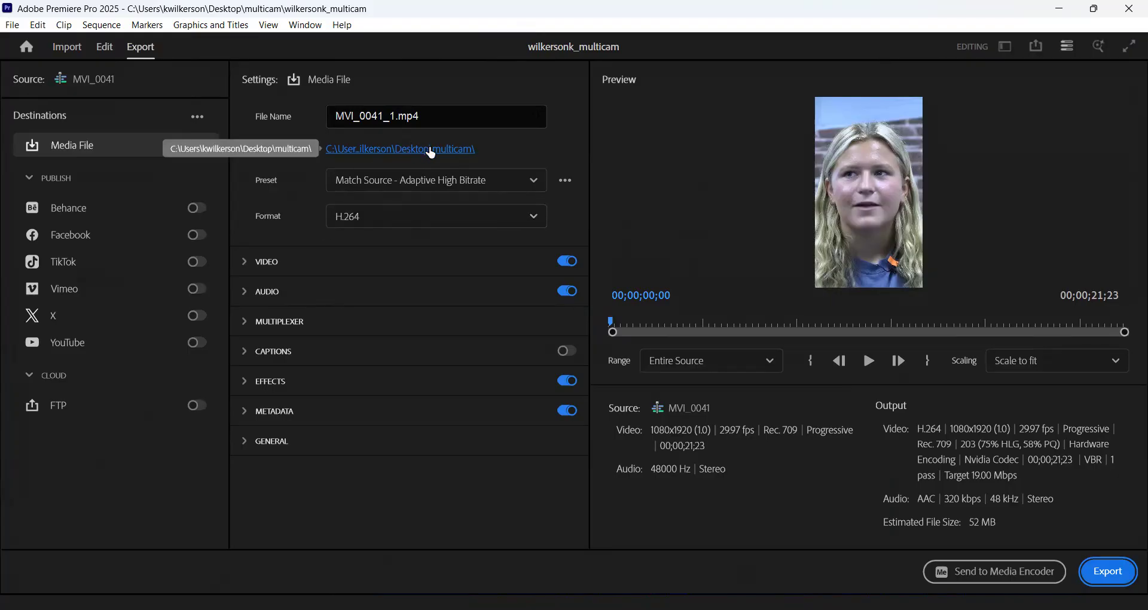
- Give the exported MP4 the same name as the project and set it to save in the Desktop multicam folder
click(433, 152)
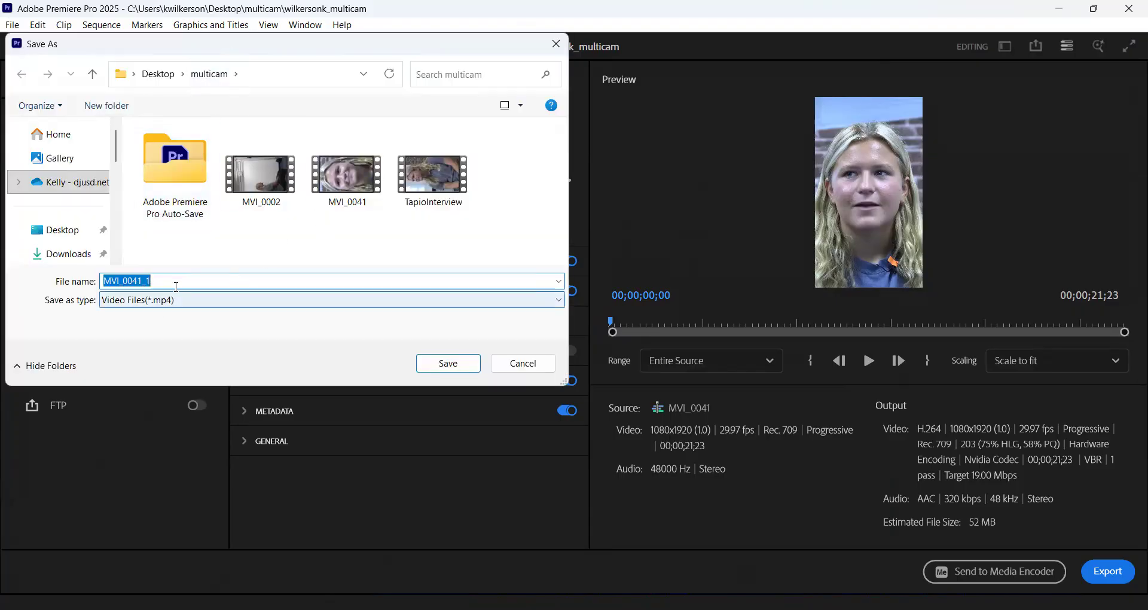
click(177, 281)
double_click(177, 281)
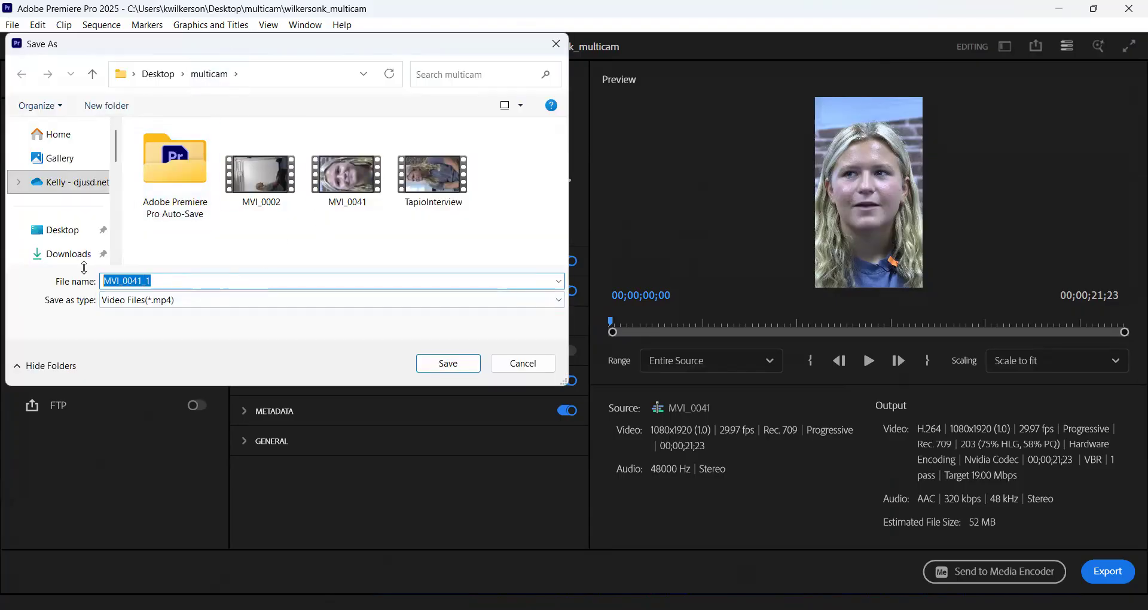
text(wilkersonk)
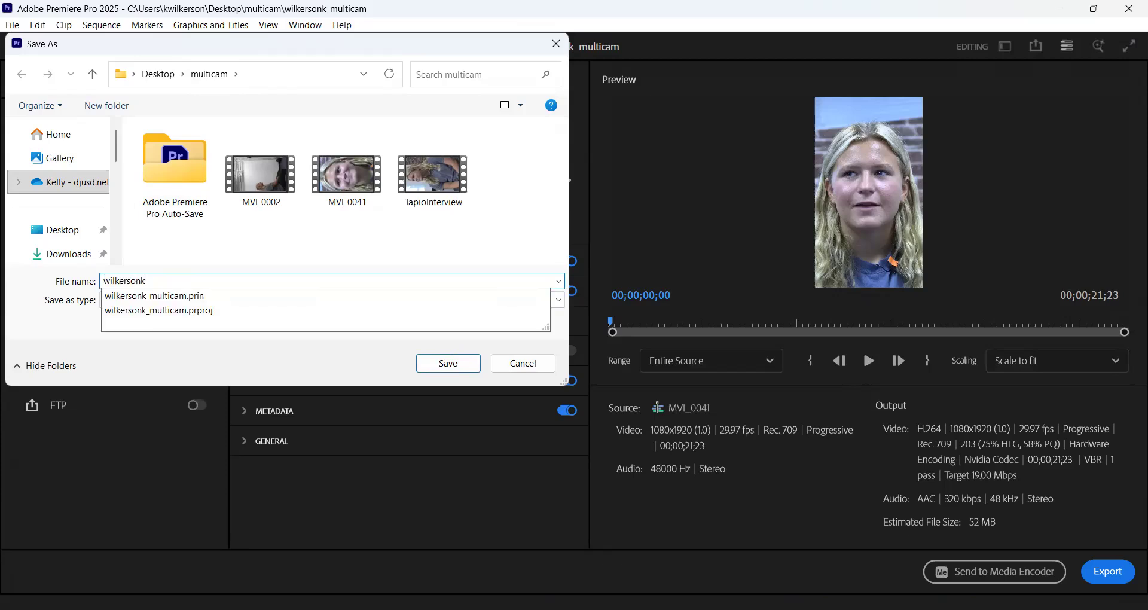
text(_multicam)
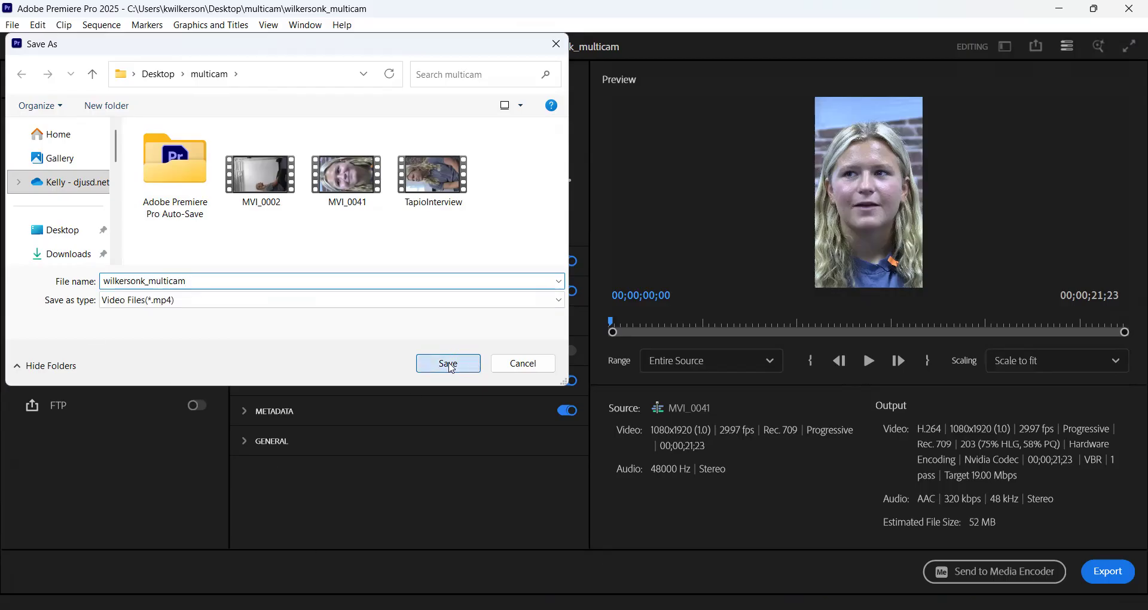
click(450, 365)
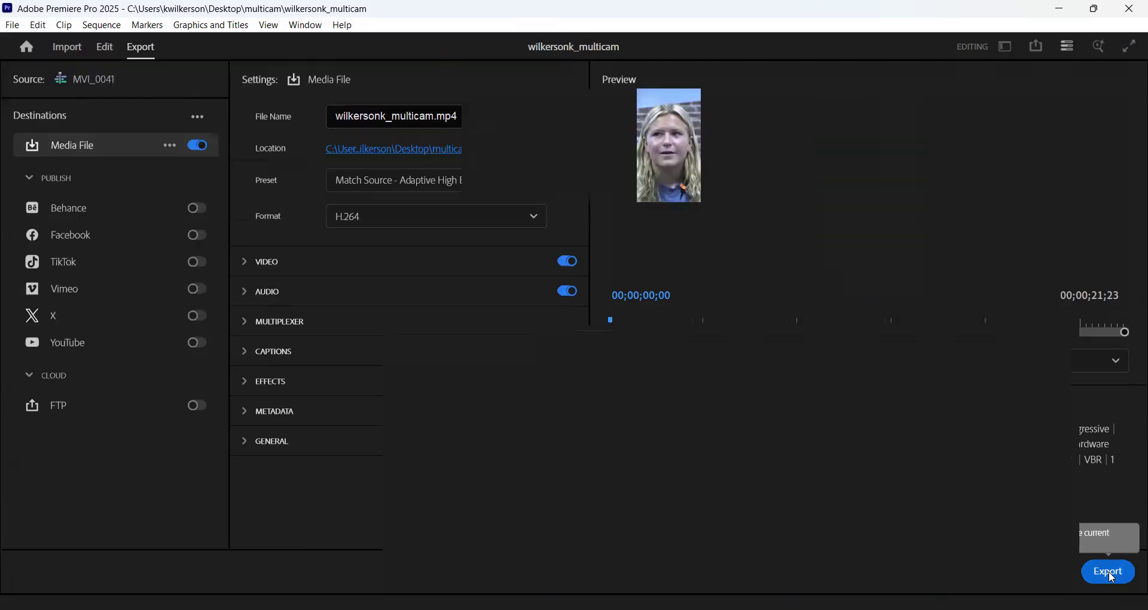